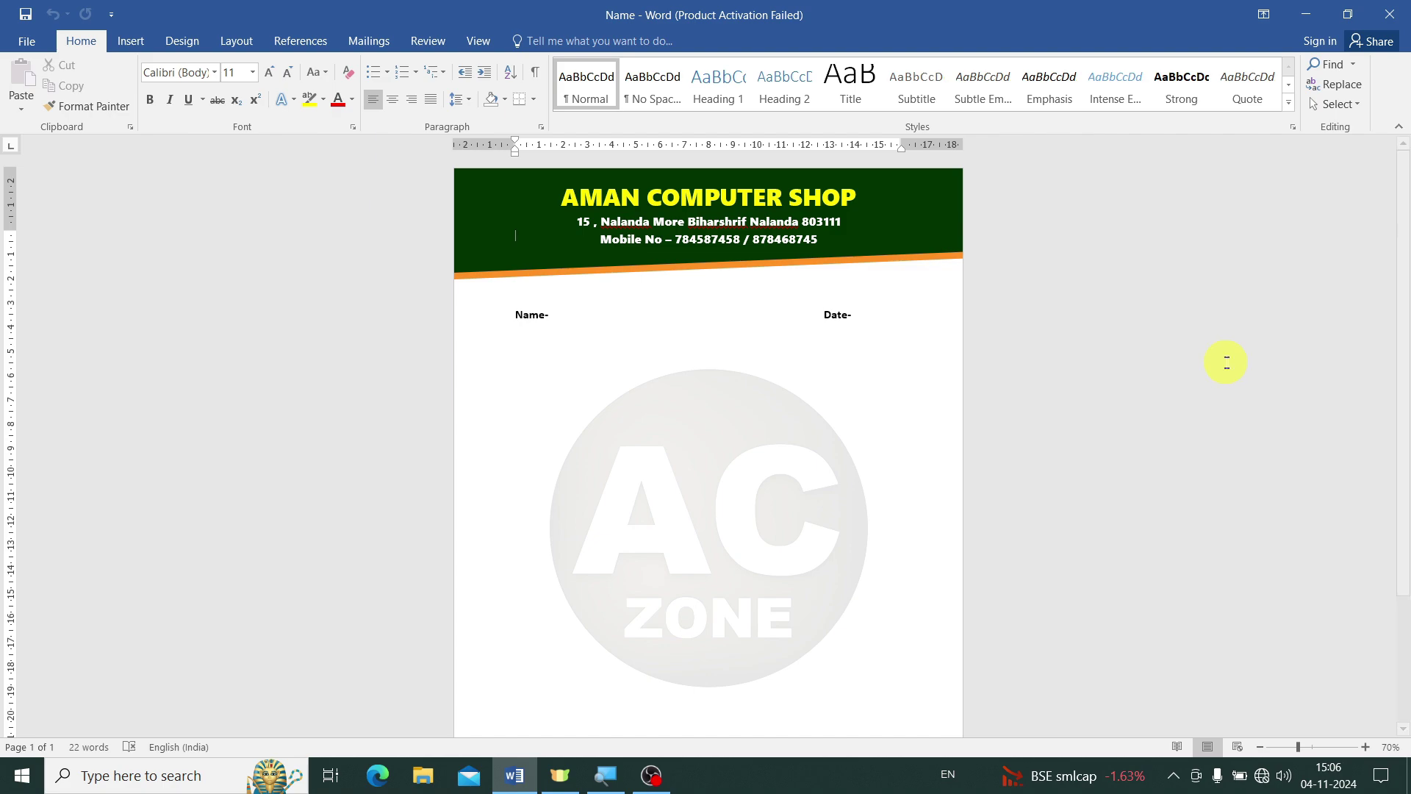
Create a new blank document with Ctrl+N.
scroll(888, 418, down, 3)
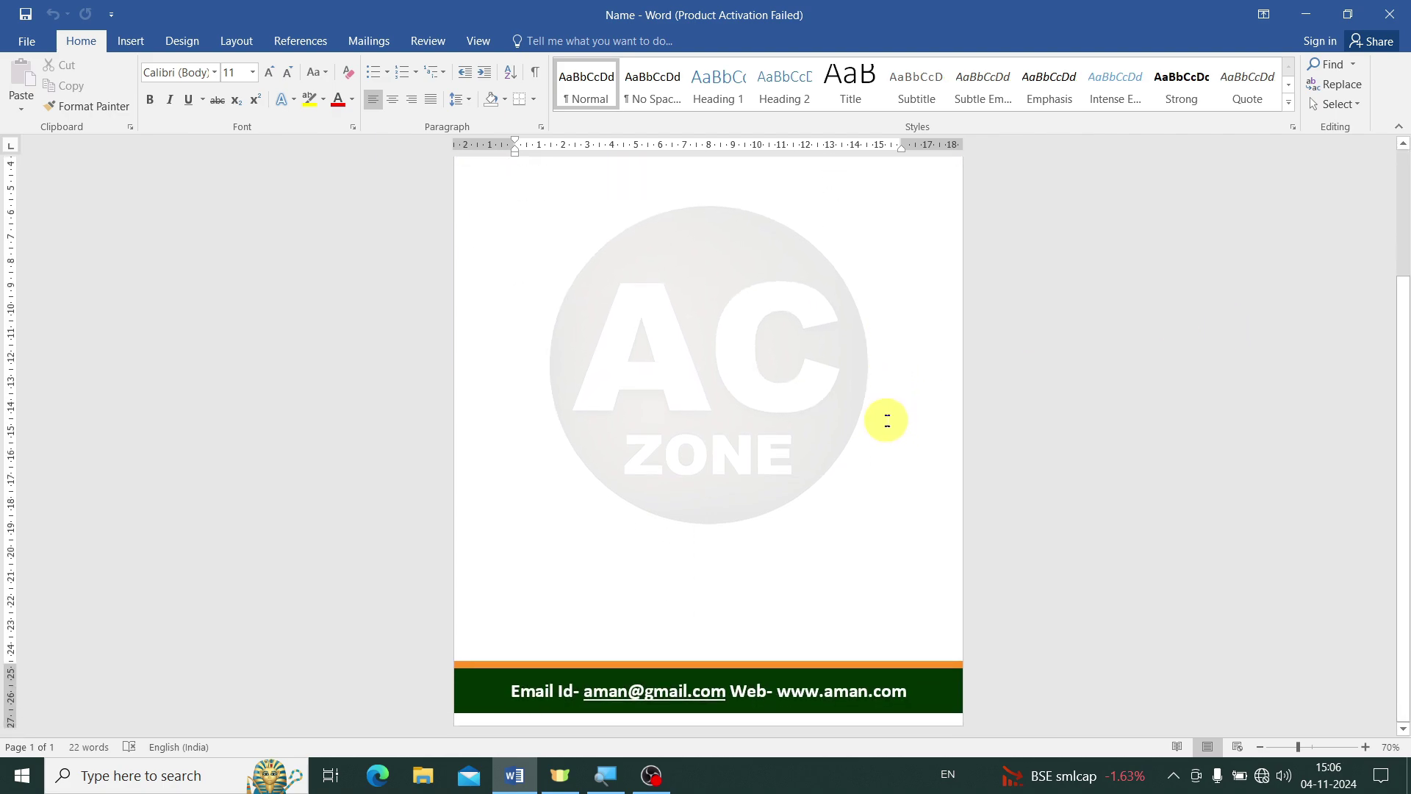
scroll(892, 431, up, 3)
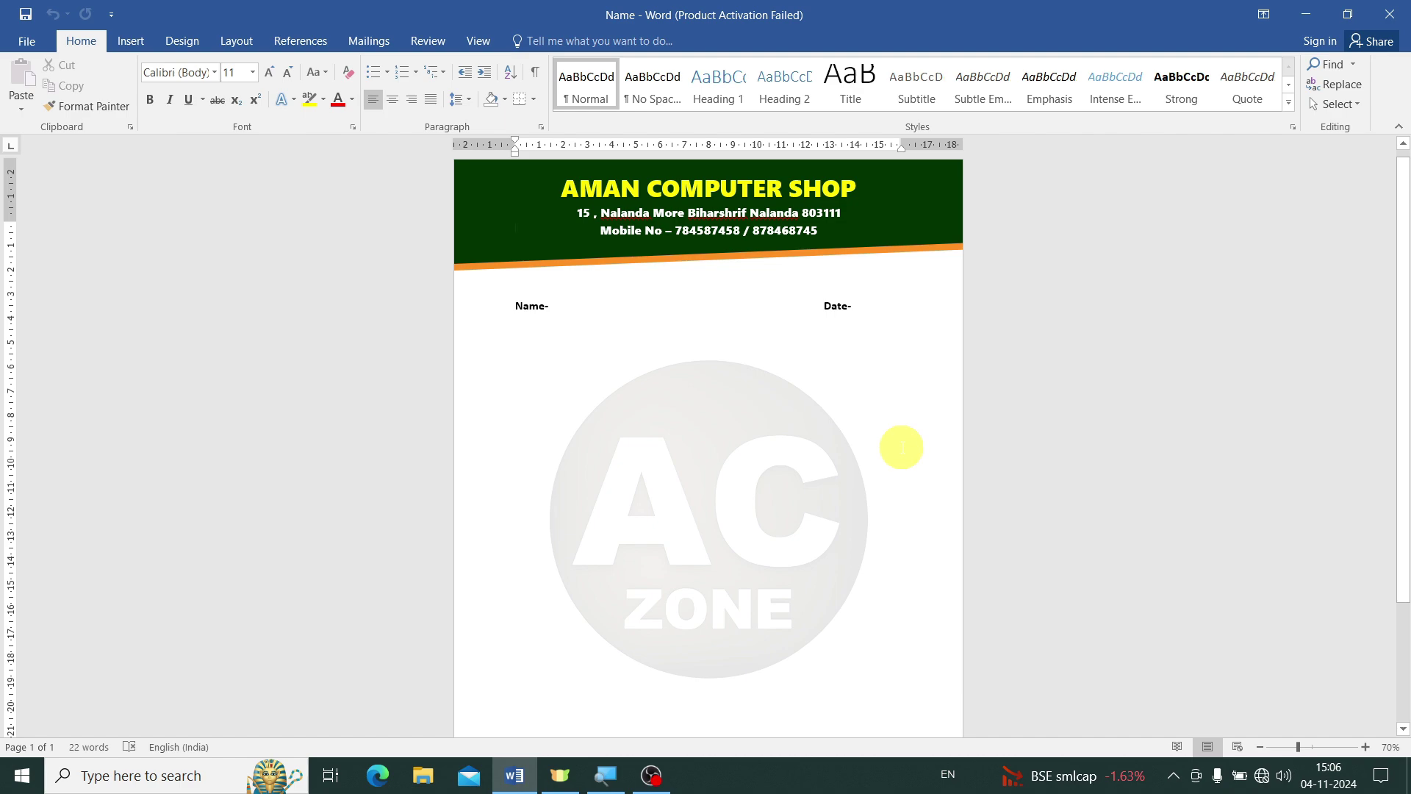
ctrl+scroll(901, 447, up, 3)
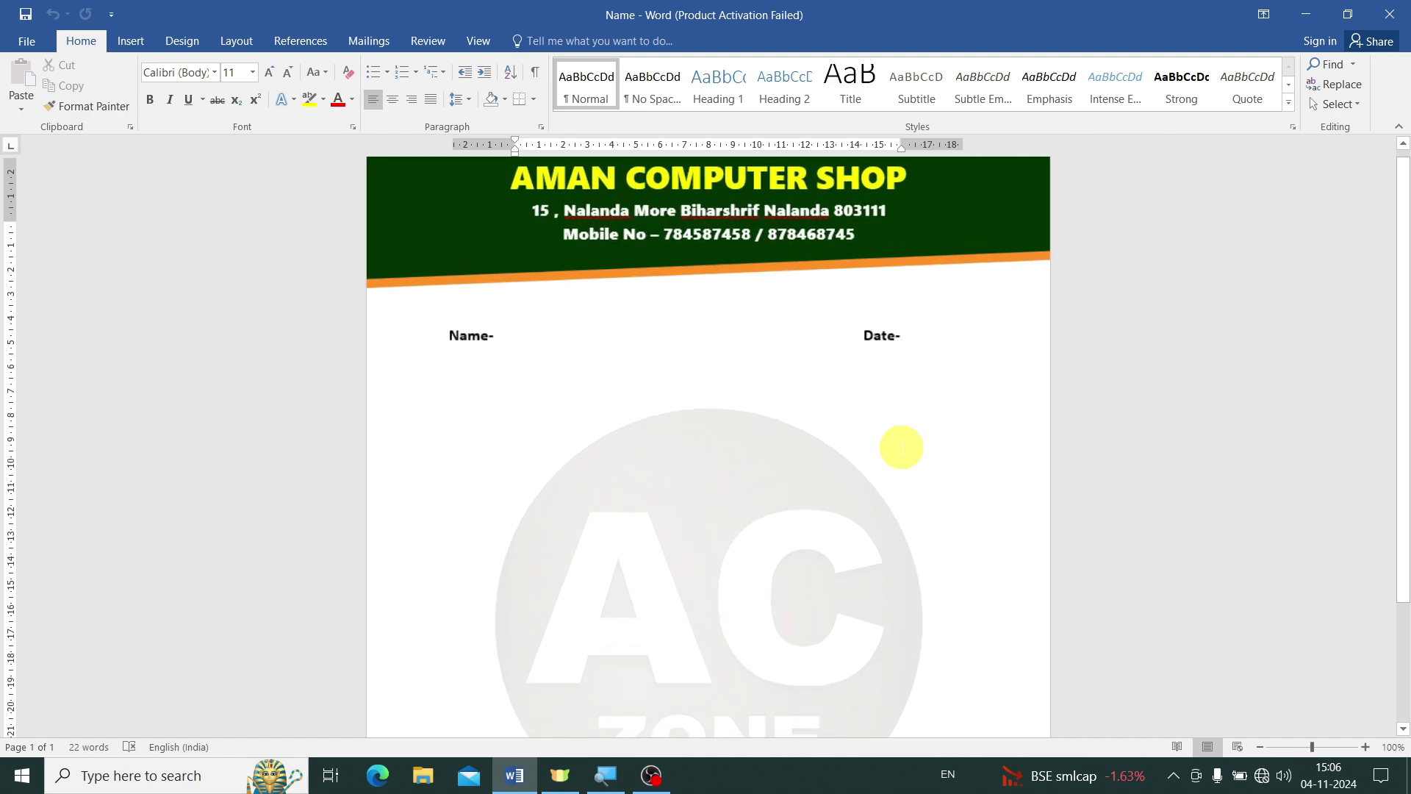
scroll(898, 328, down, 4)
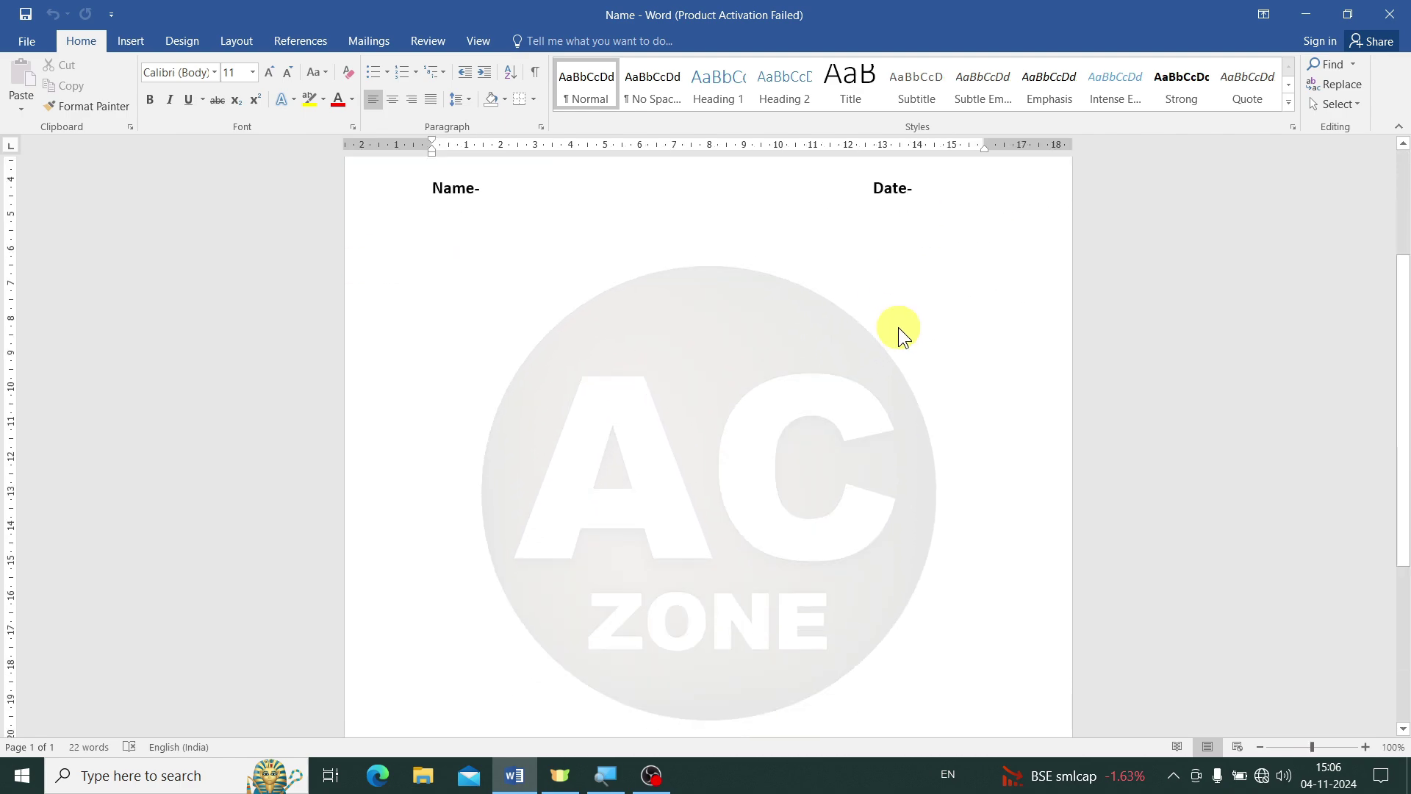
scroll(898, 329, down, 4)
scroll(898, 329, down, 2)
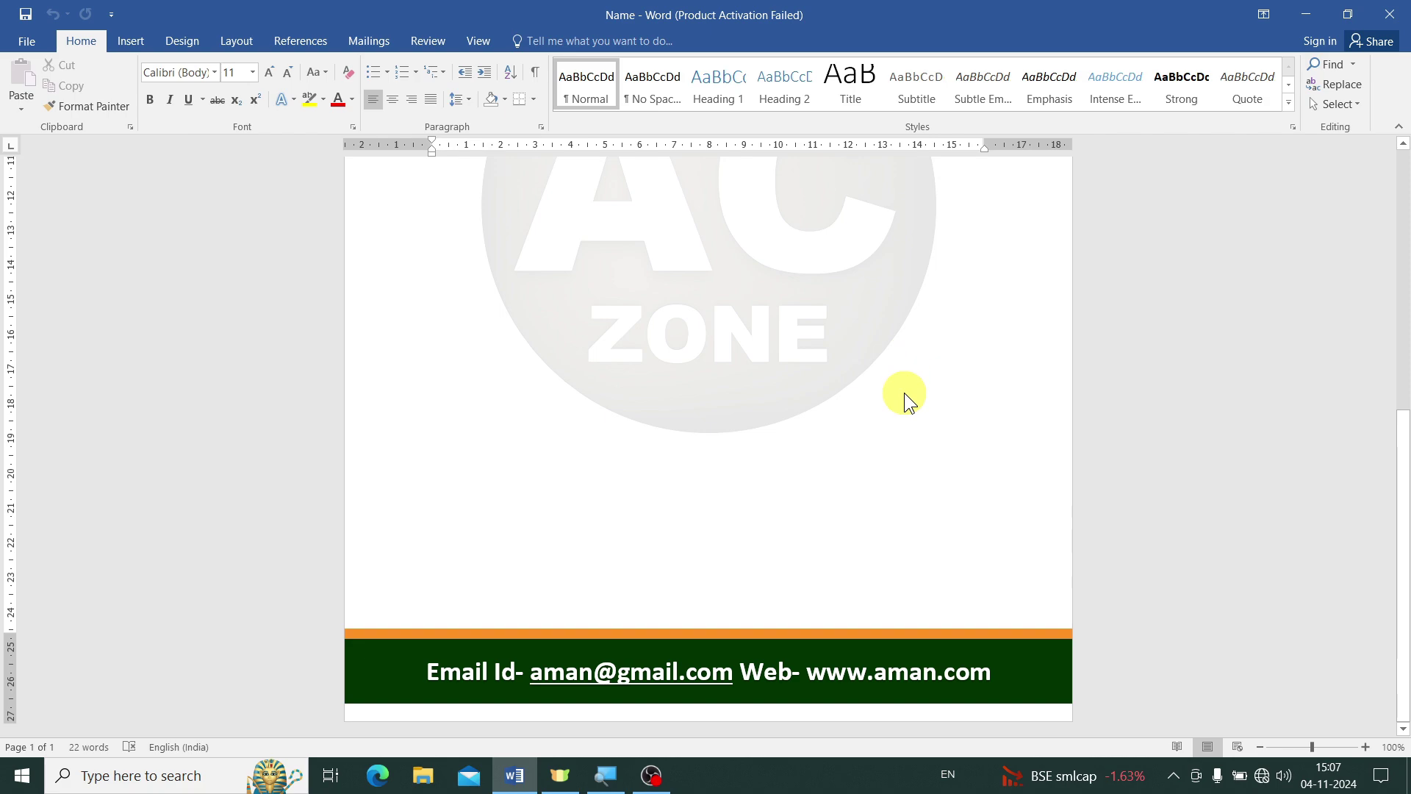
scroll(904, 393, up, 5)
scroll(904, 393, up, 1)
scroll(904, 392, up, 1)
scroll(904, 392, up, 3)
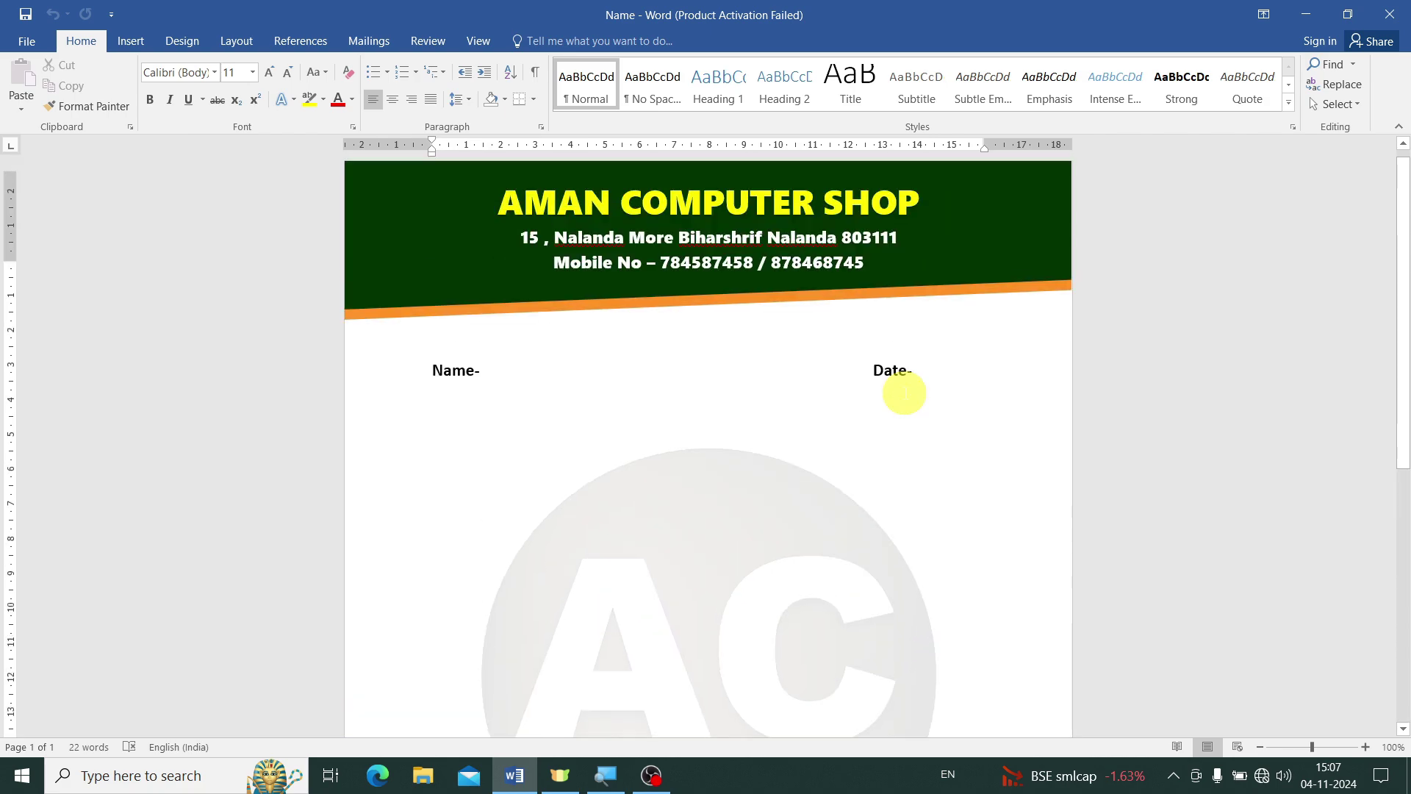
ctrl+scroll(906, 397, down, 3)
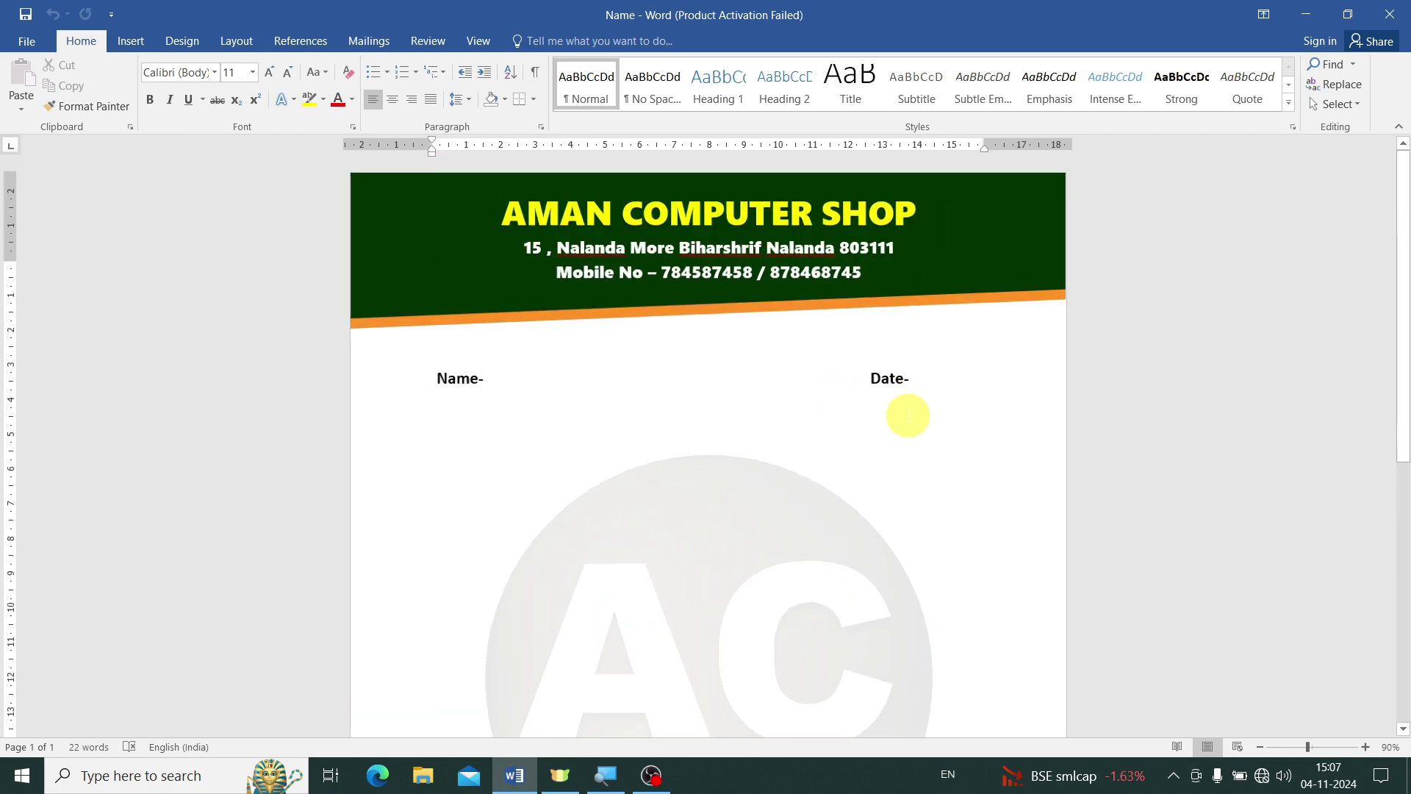
ctrl+scroll(906, 397, down, 2)
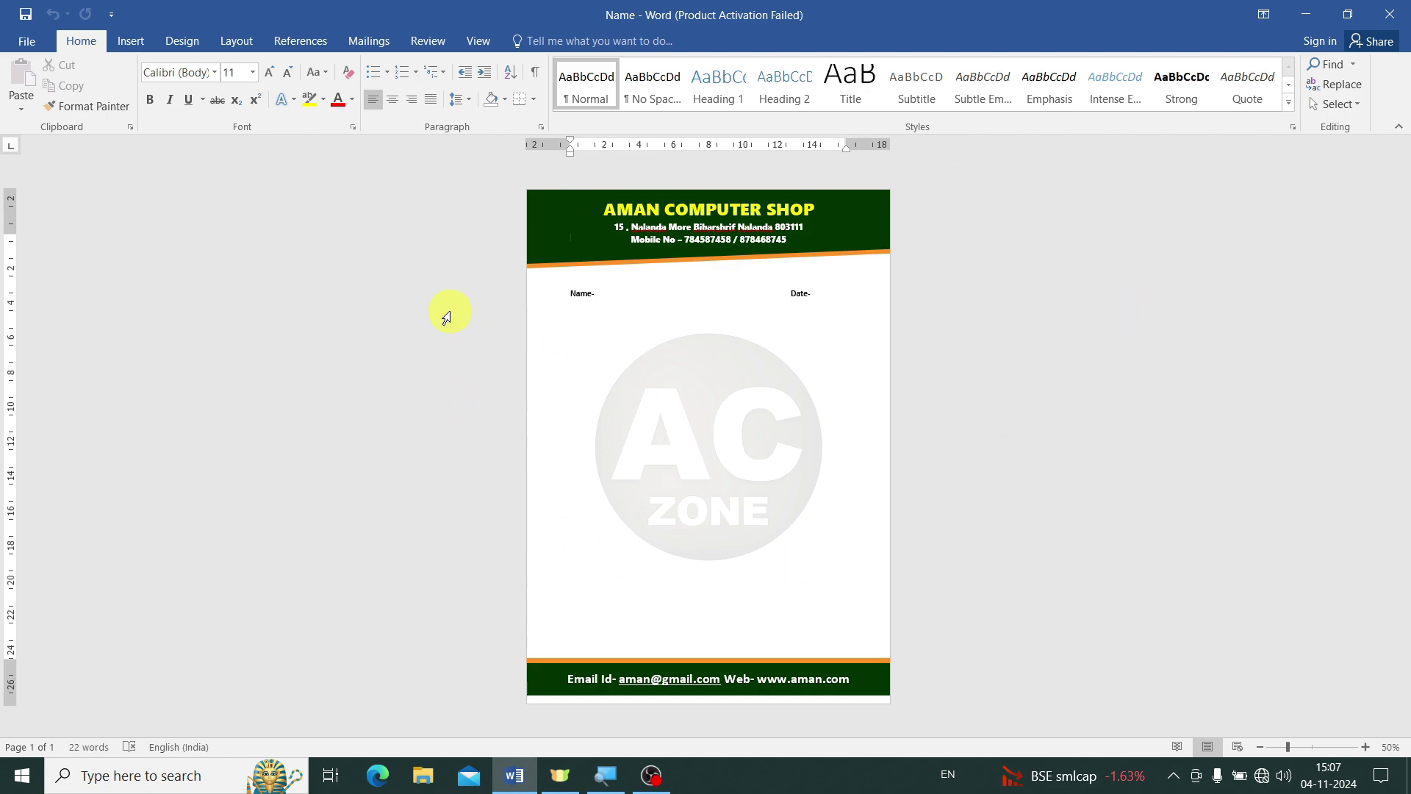
key(ctrl+n)
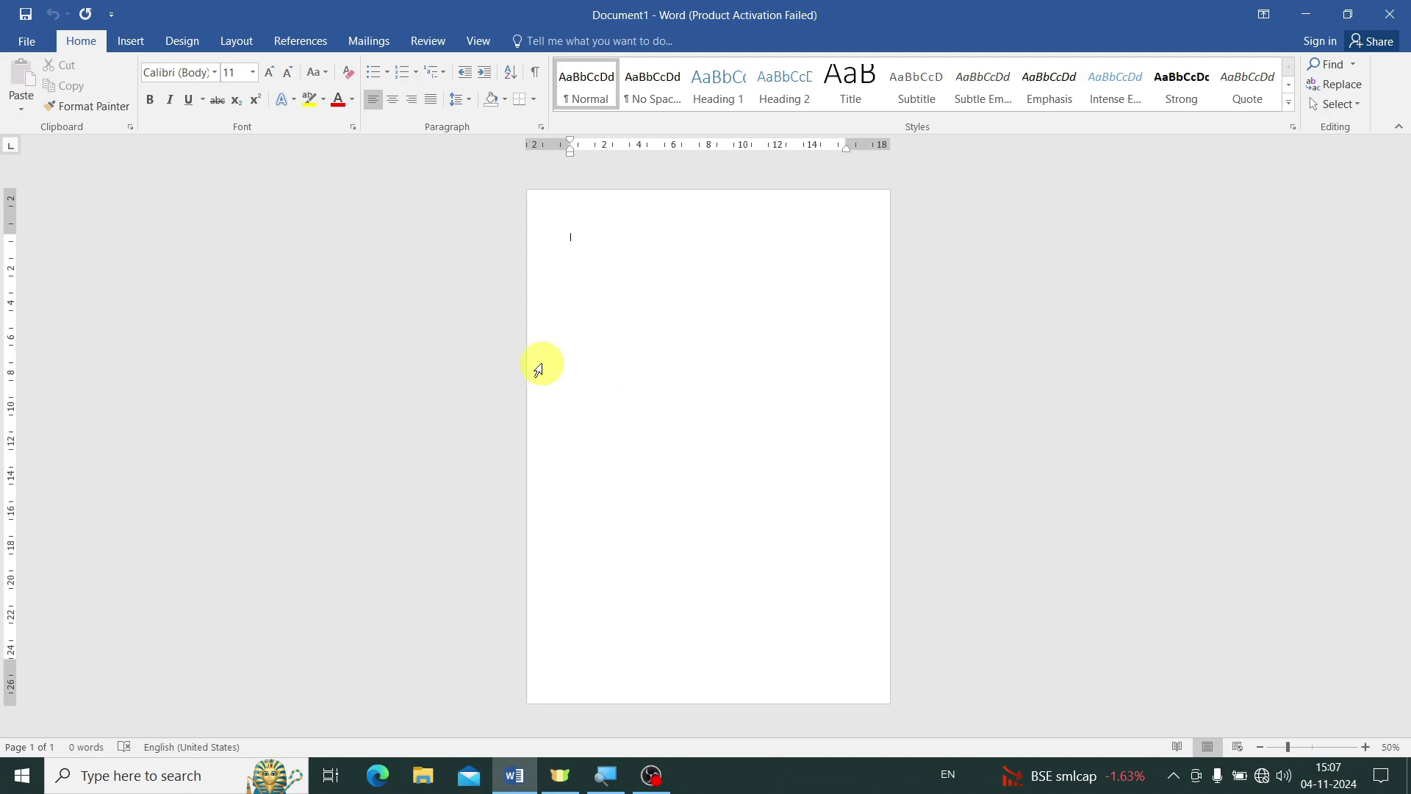
Set the page size to A4 from the Layout Size list.
click(238, 42)
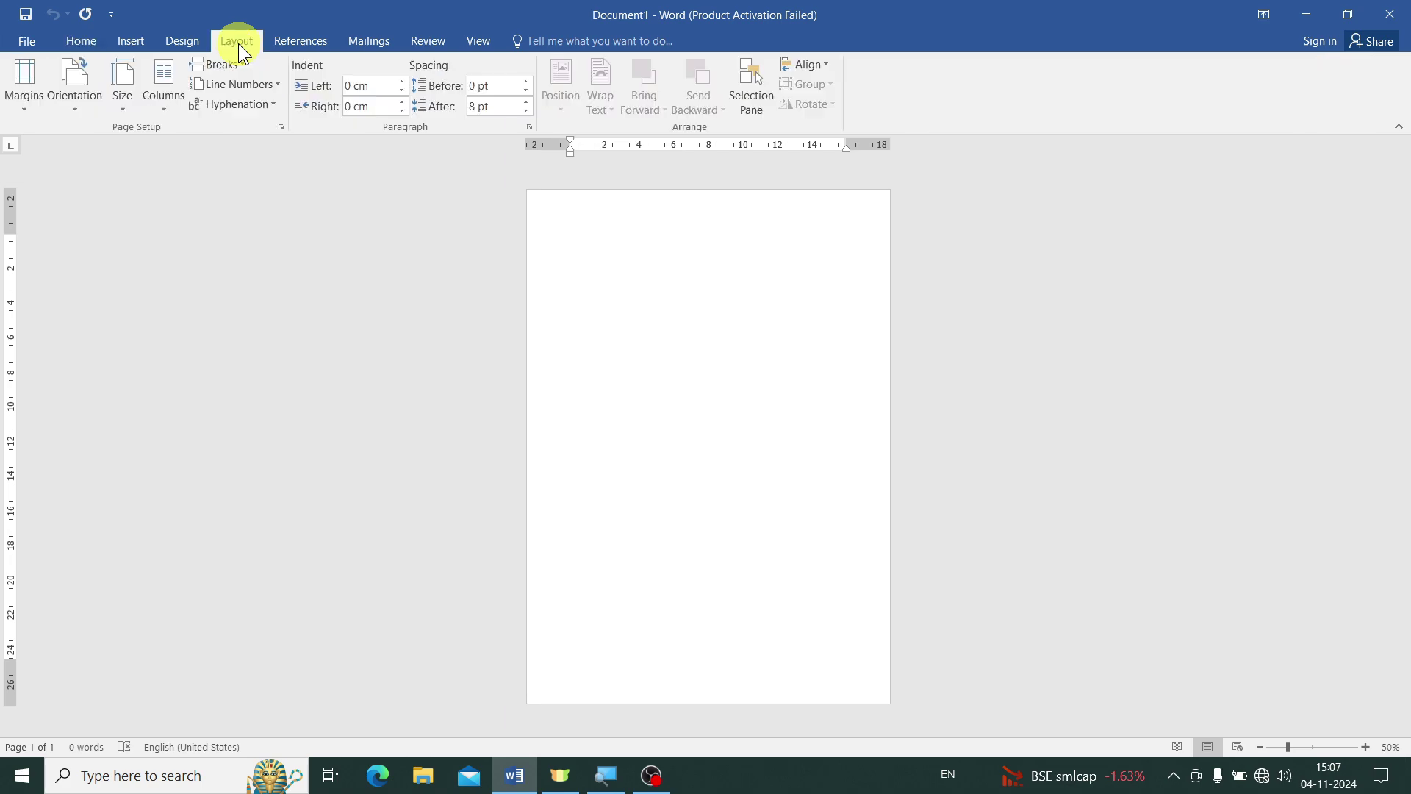
click(134, 105)
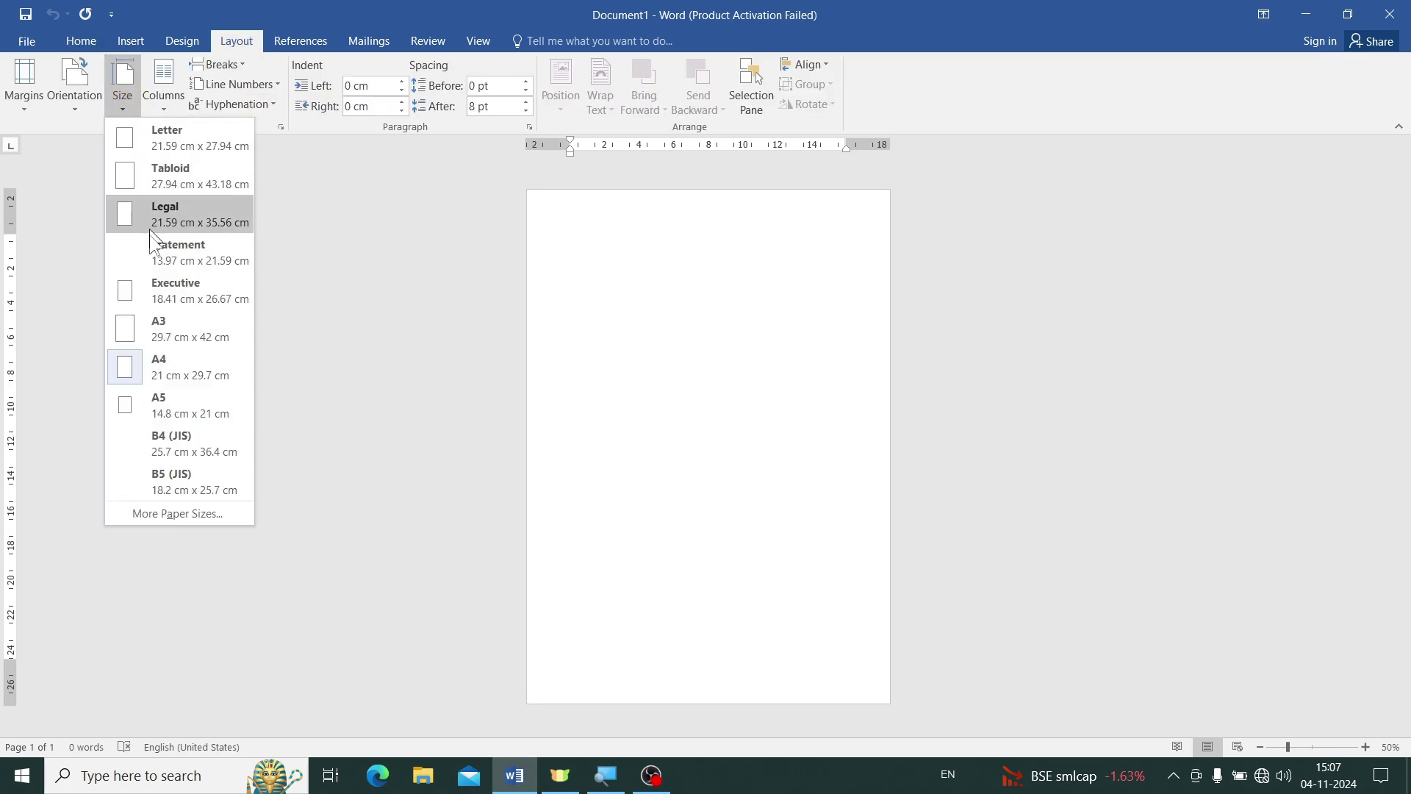
click(188, 369)
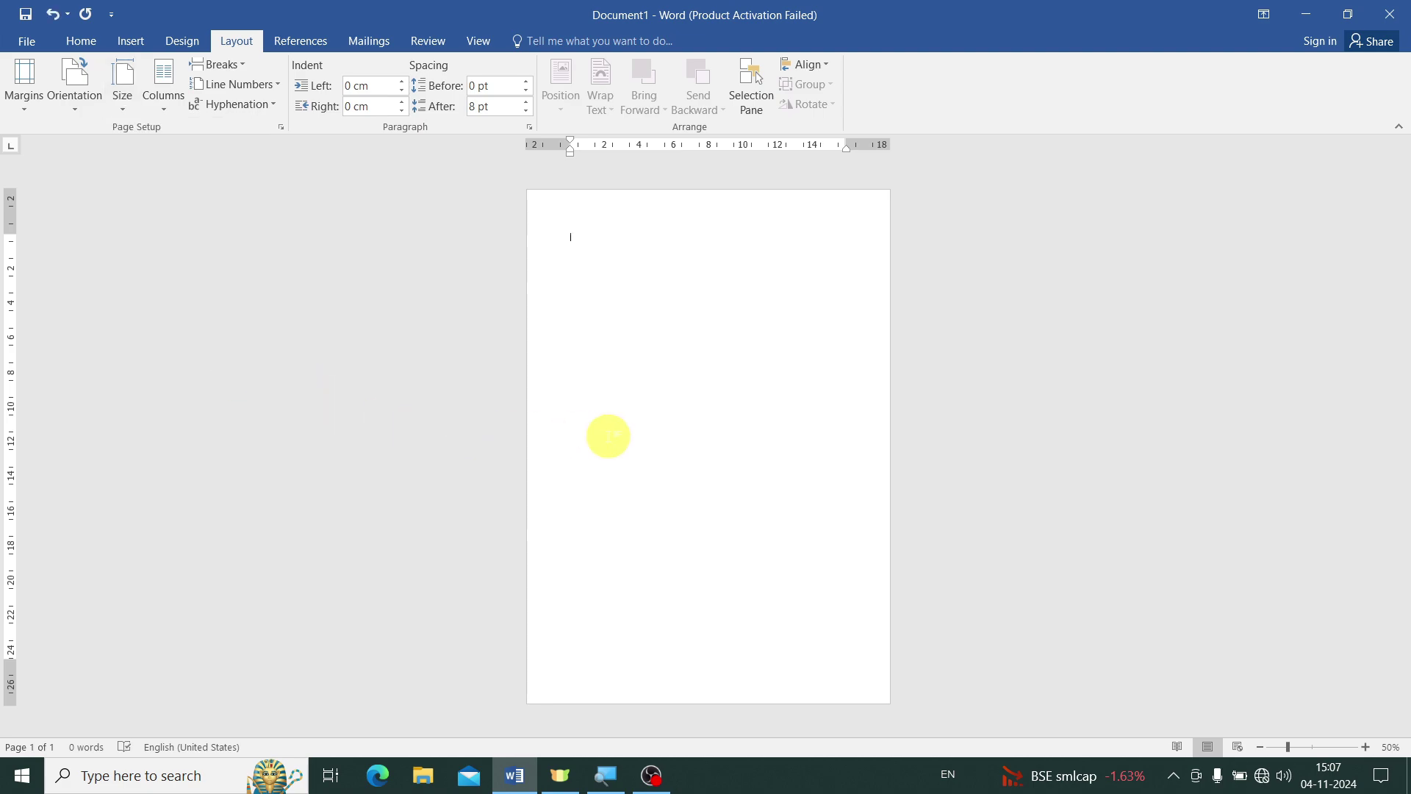
ctrl+scroll(610, 436, up, 4)
ctrl+scroll(610, 435, up, 2)
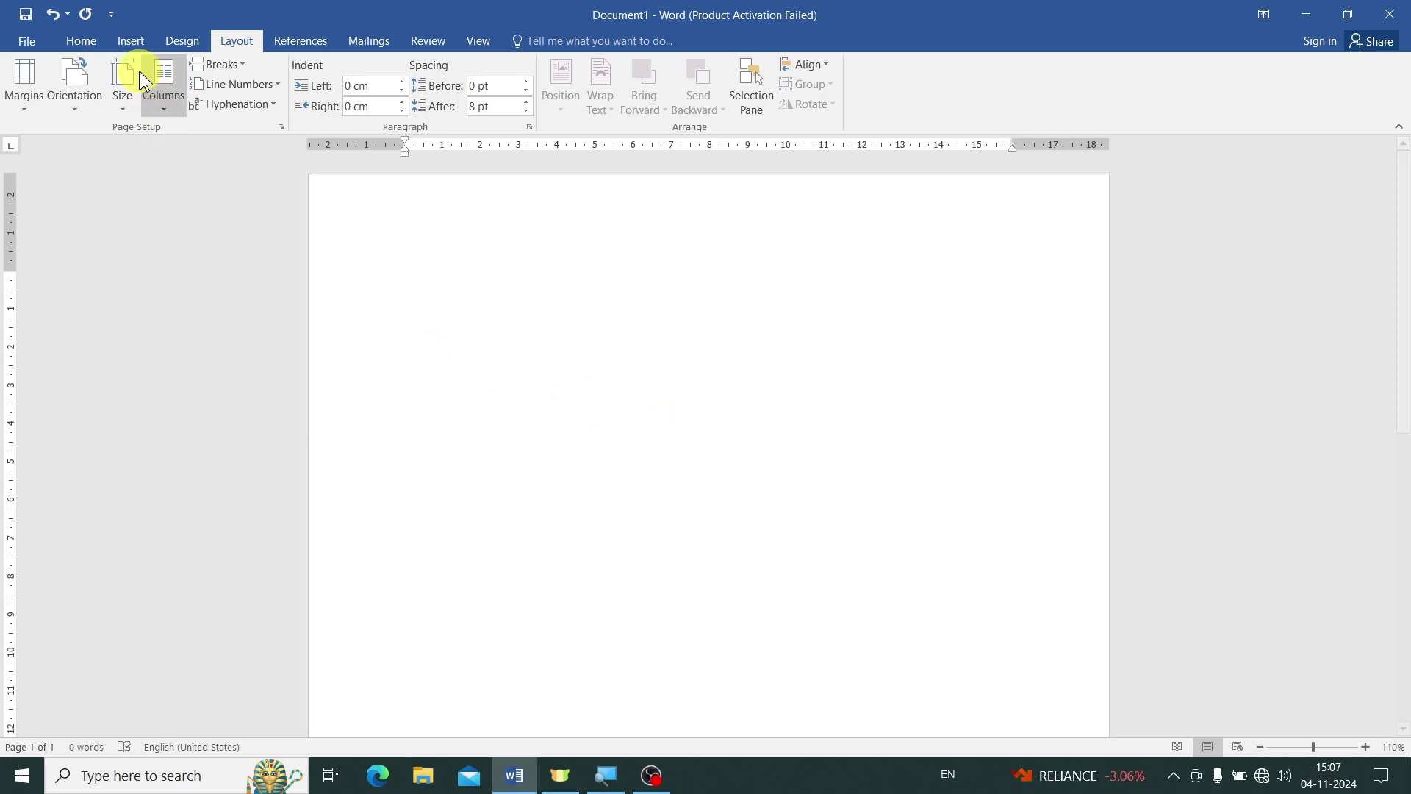
Draw a Flowchart: Manual Input shape, about 3.54 × 16.07 cm, near the page top.
click(128, 47)
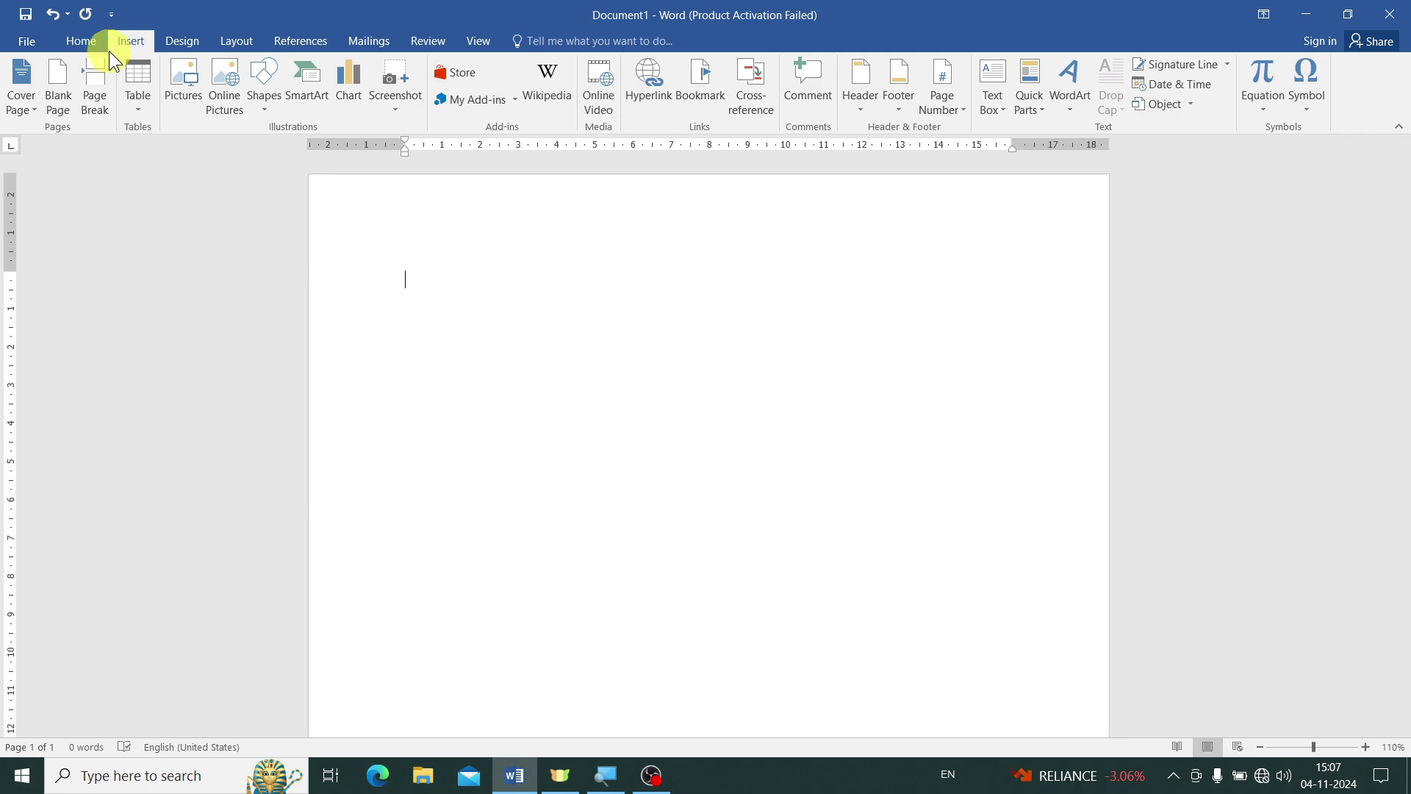
click(263, 87)
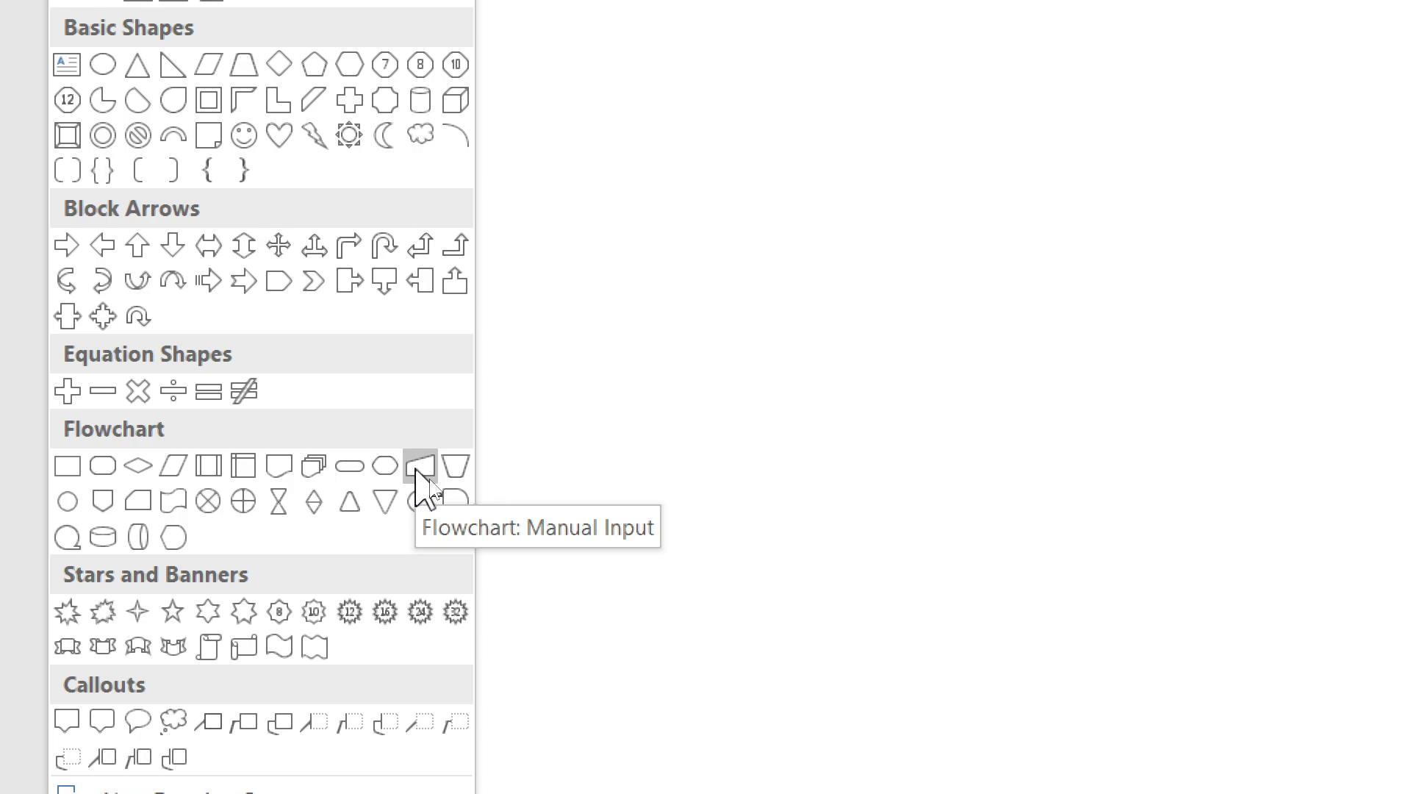
click(429, 479)
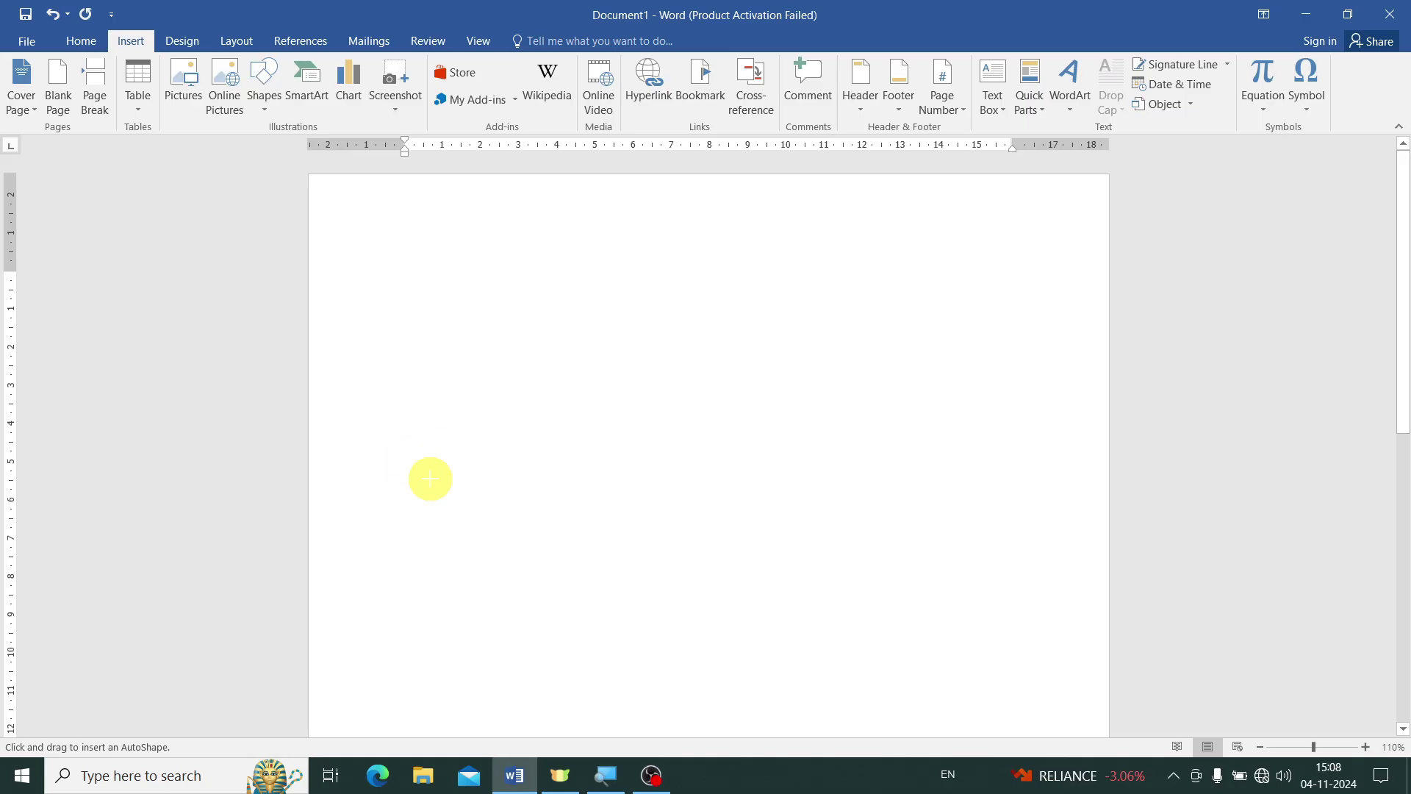
mouse_move(340, 275)
mouse_down()
mouse_move(924, 391)
mouse_move(955, 410)
mouse_up()
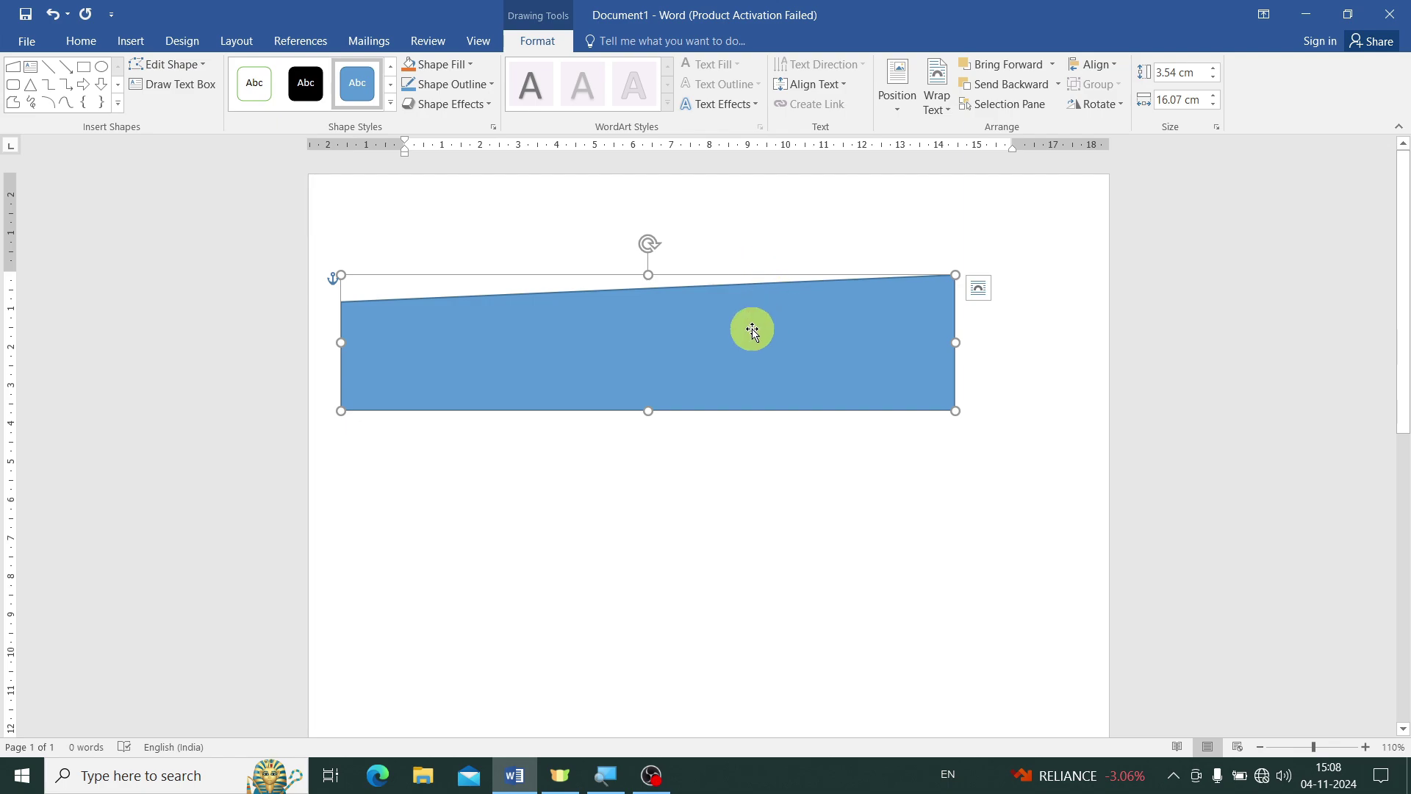
Rotate the shape 180°, move it to the top-left corner and widen it to 20.99 cm.
drag(650, 244, 727, 440)
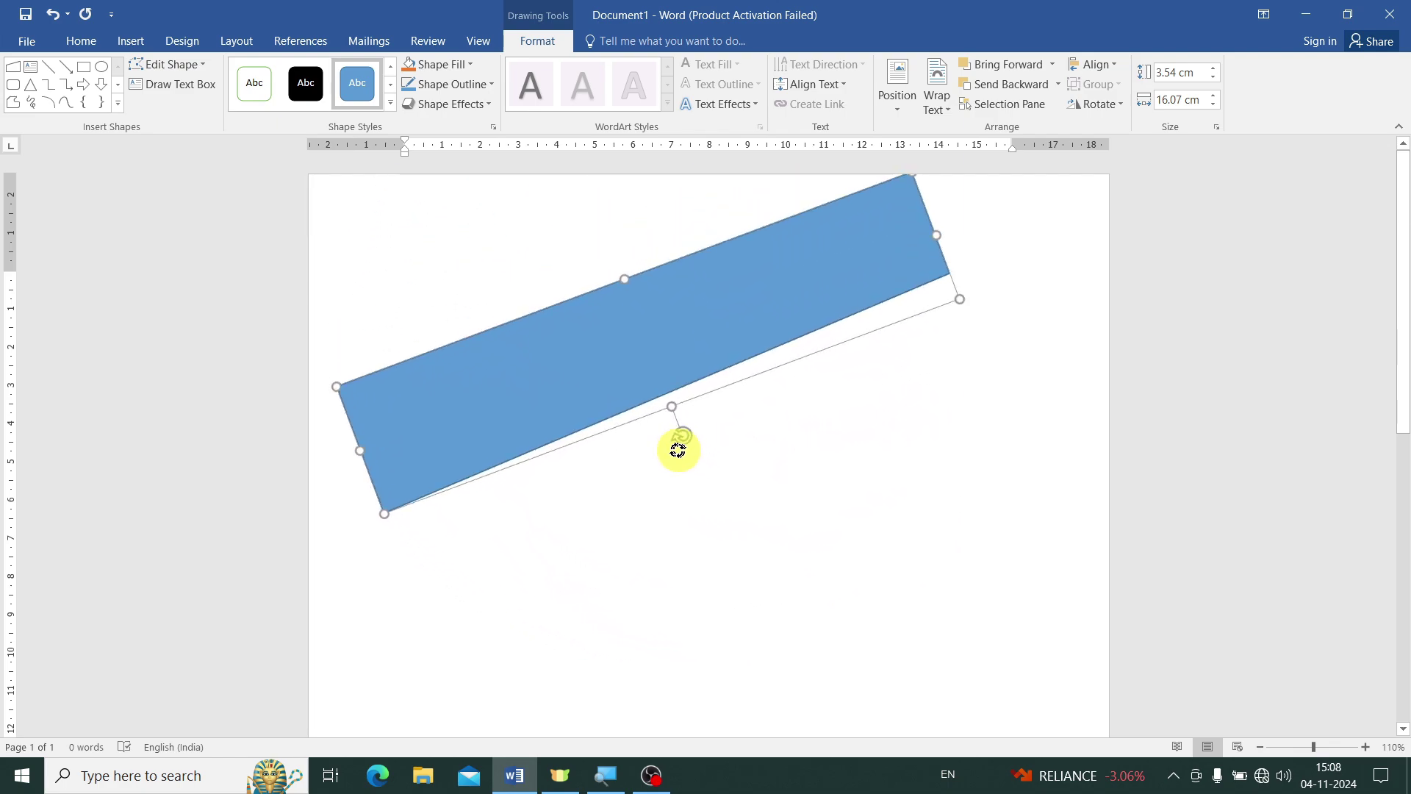
drag(727, 440, 643, 449)
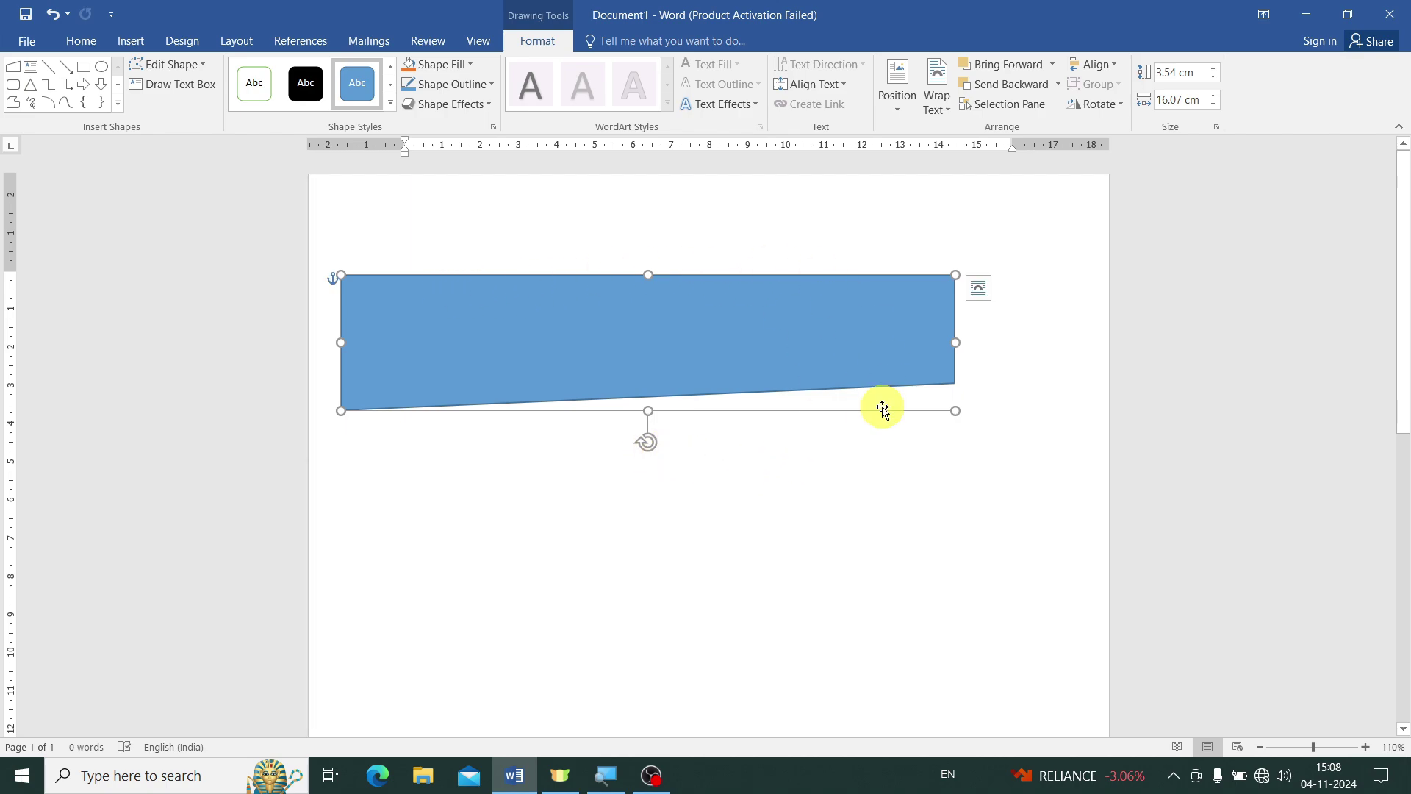
mouse_move(672, 357)
mouse_down()
mouse_move(639, 318)
mouse_move(643, 254)
mouse_up()
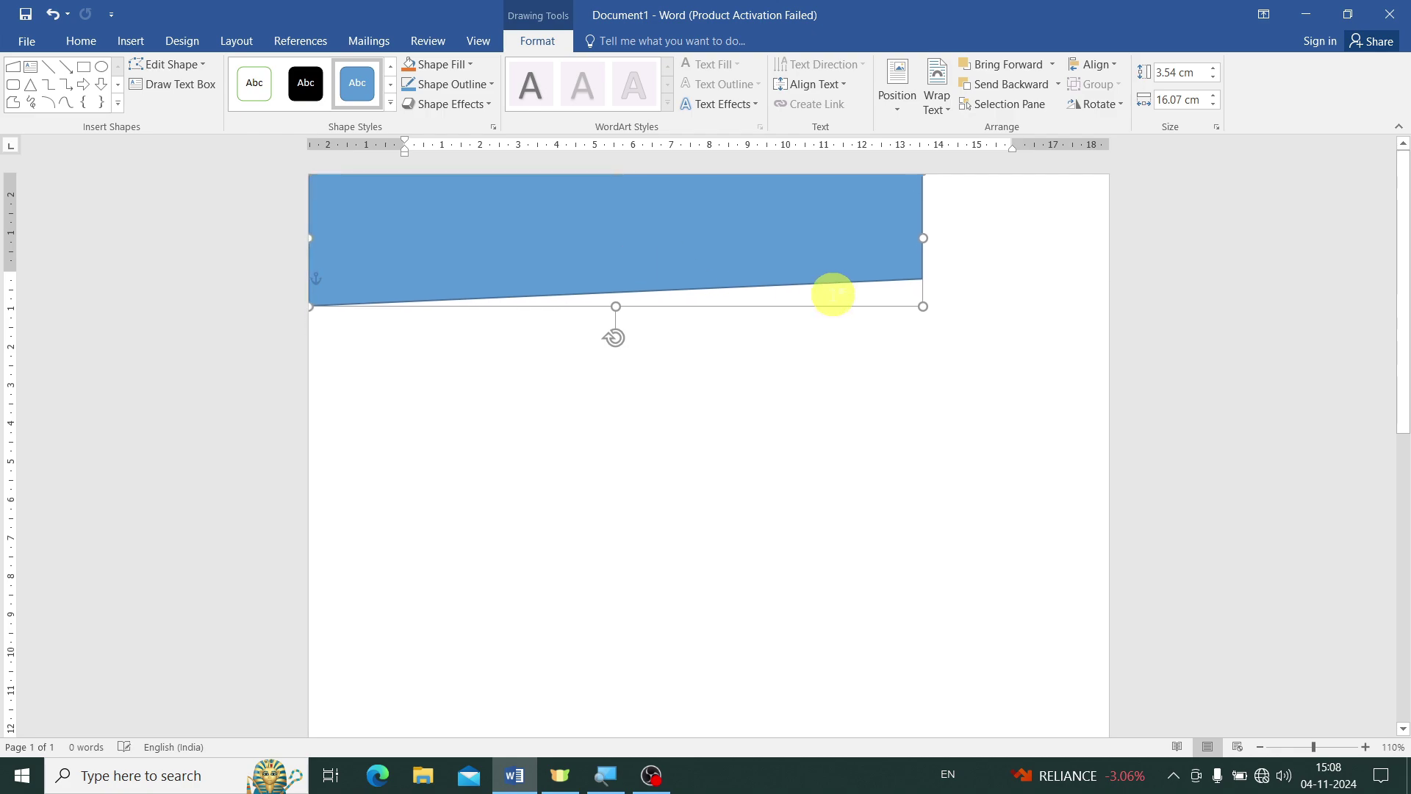
drag(923, 306, 1111, 320)
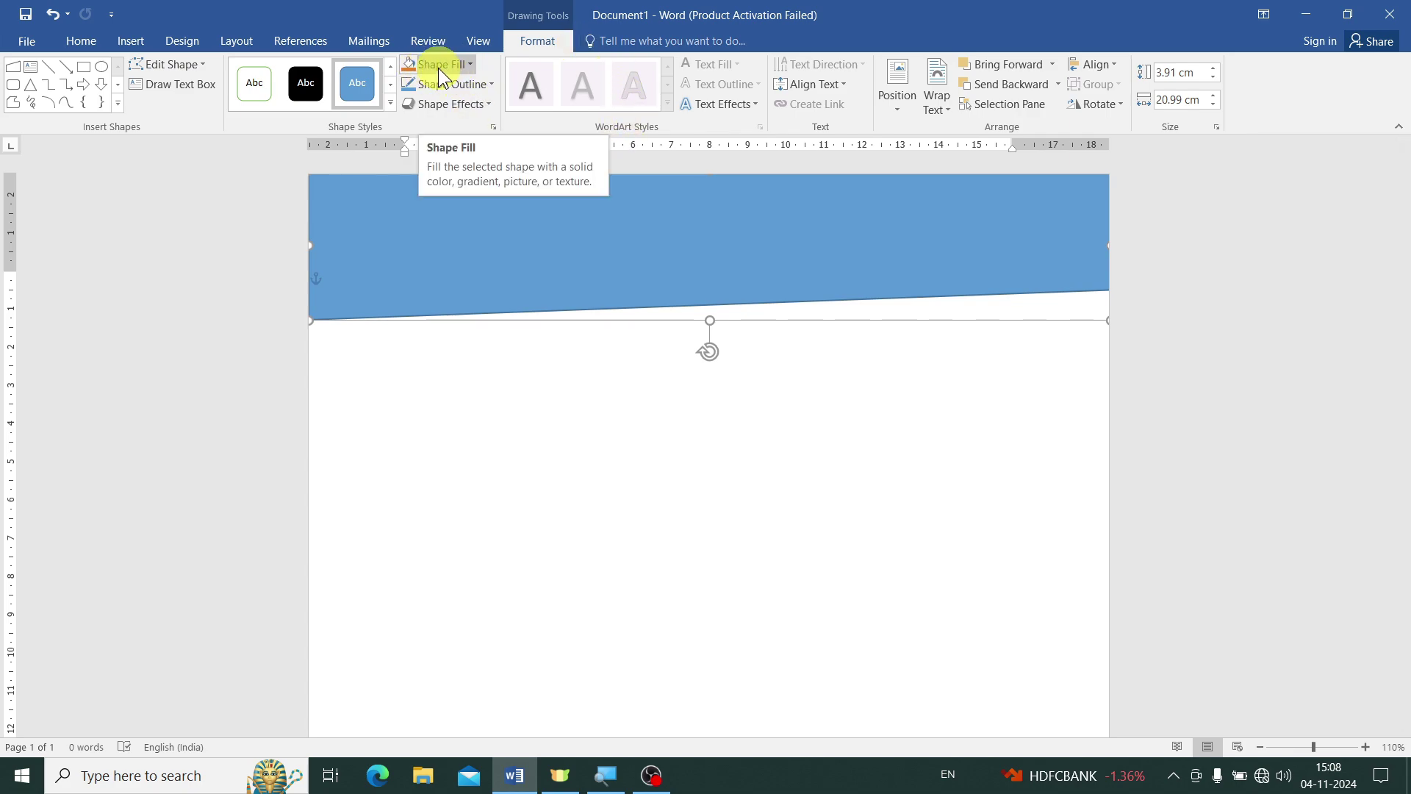
Fill the header shape with Standard dark green and set its outline to No Outline.
click(438, 68)
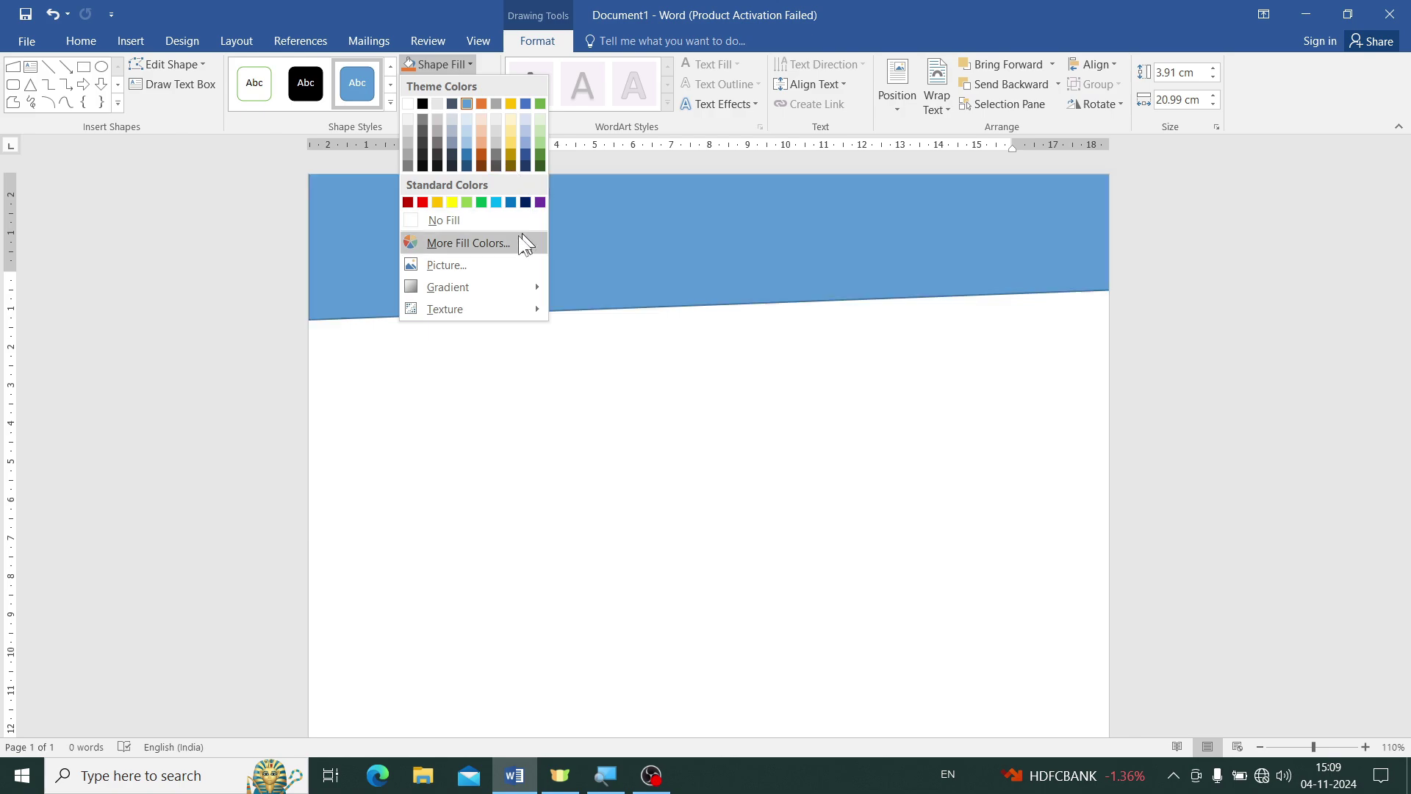
click(479, 244)
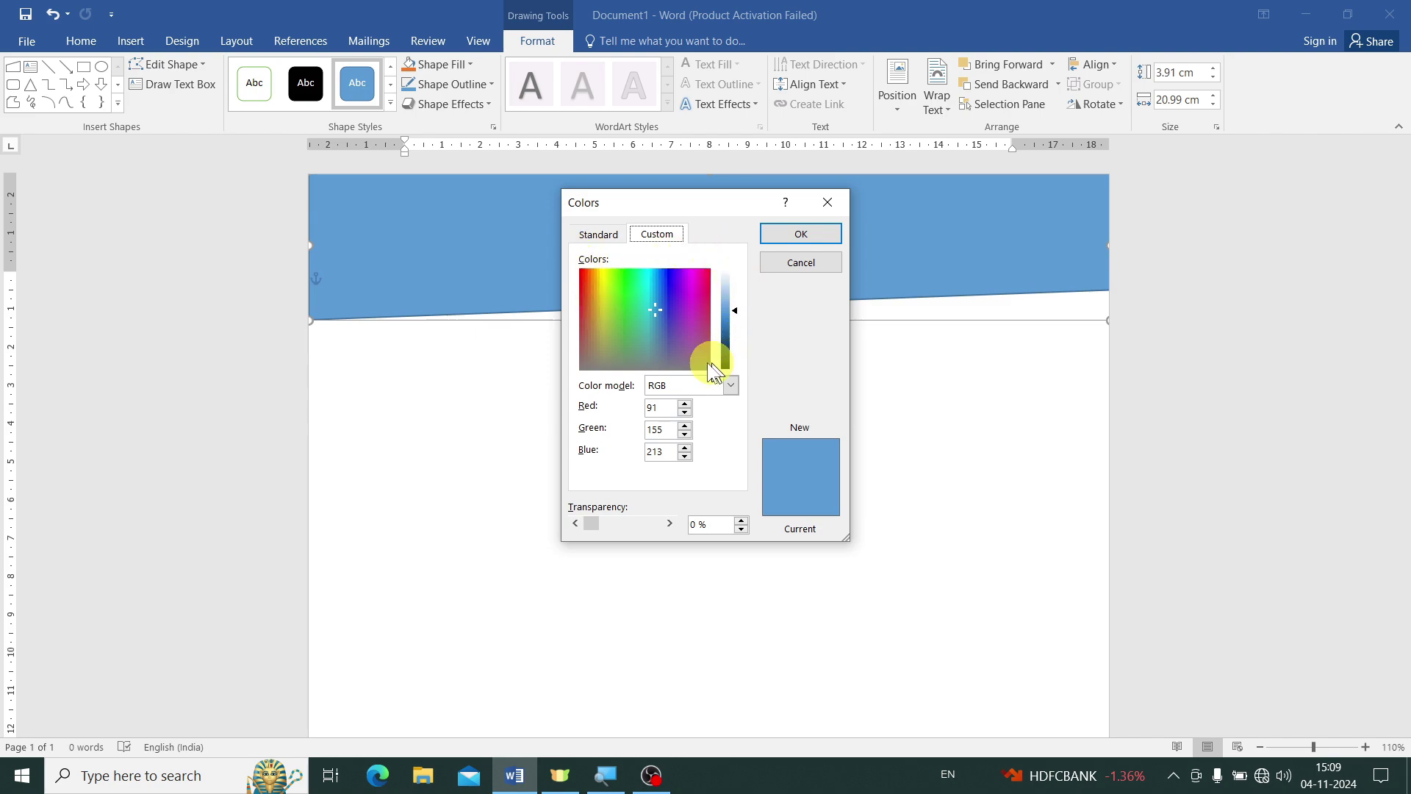
click(594, 238)
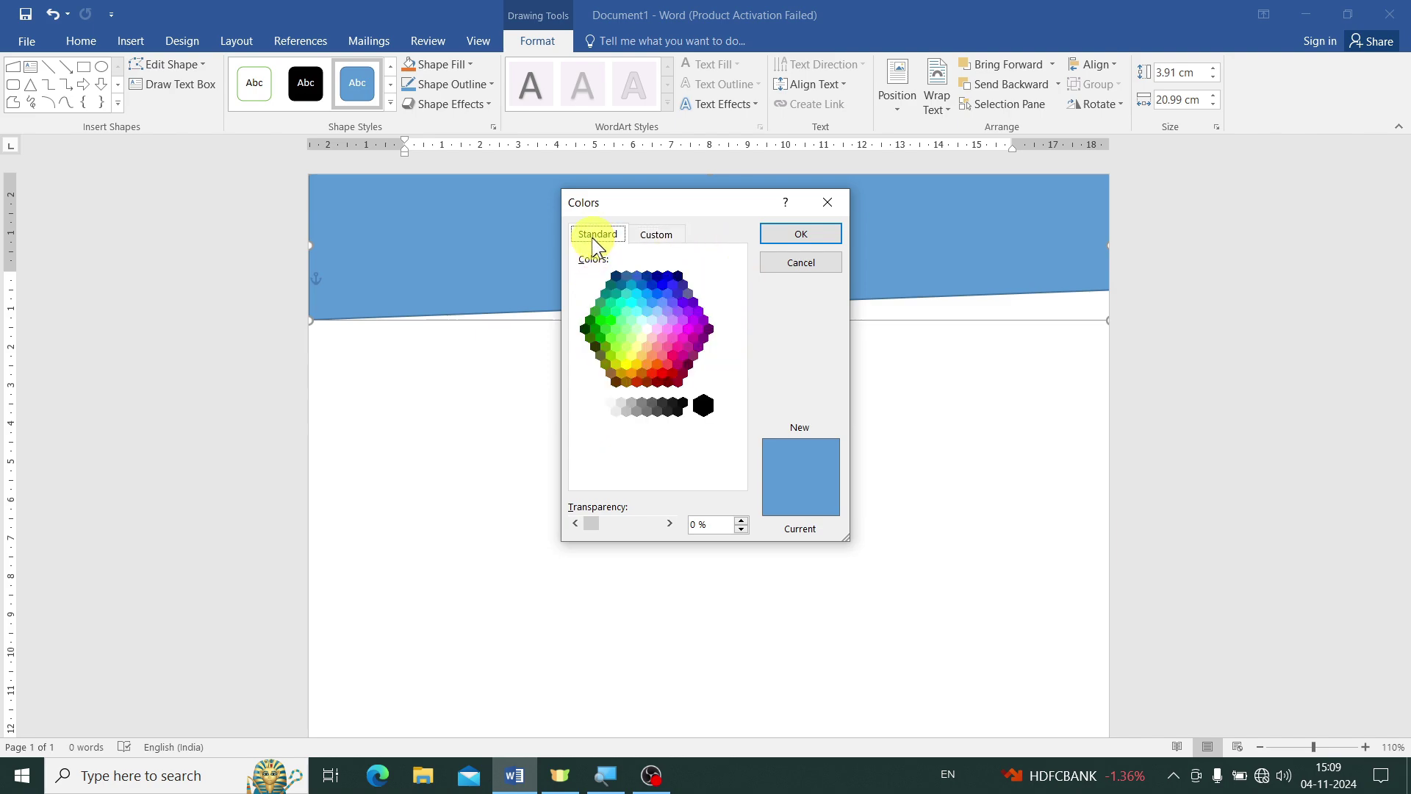
click(585, 328)
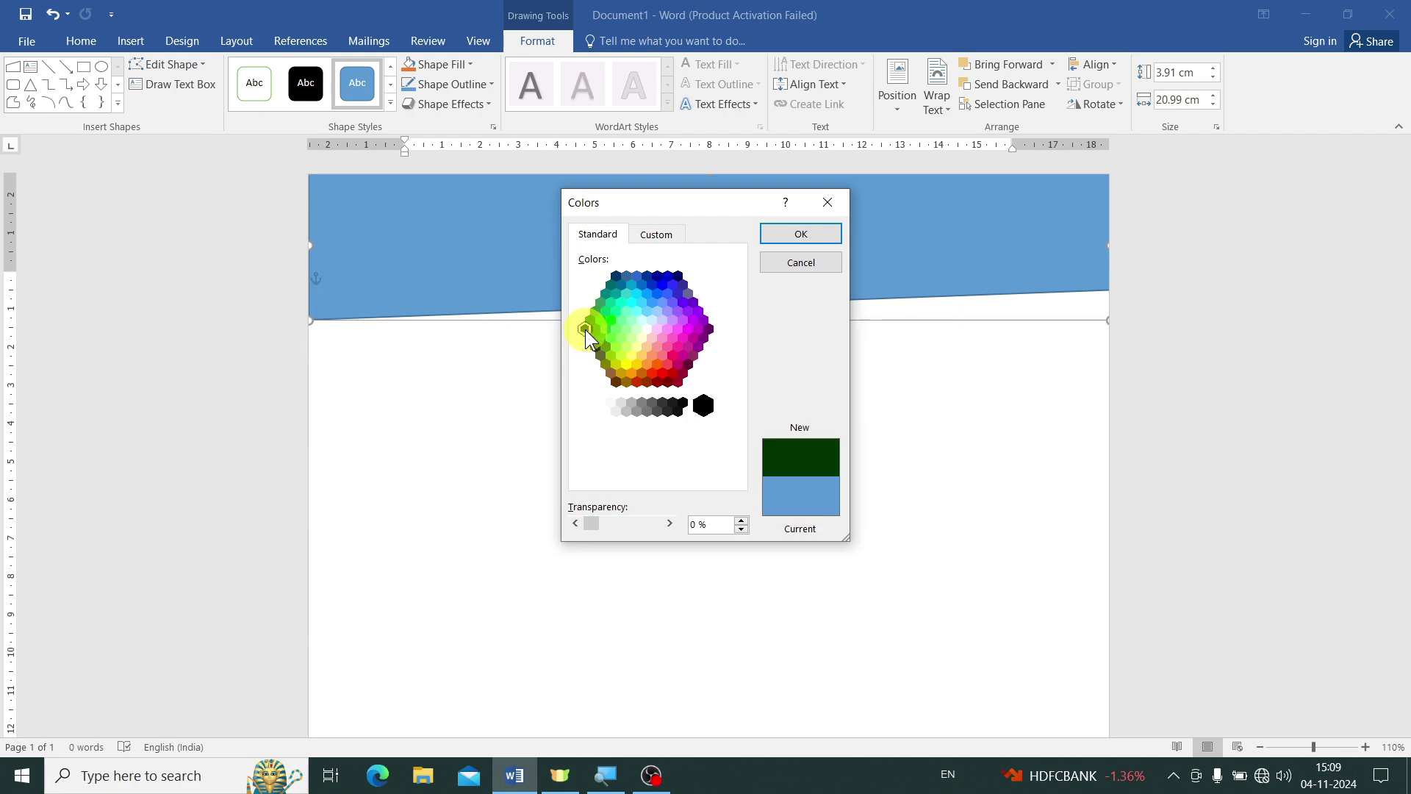
click(774, 236)
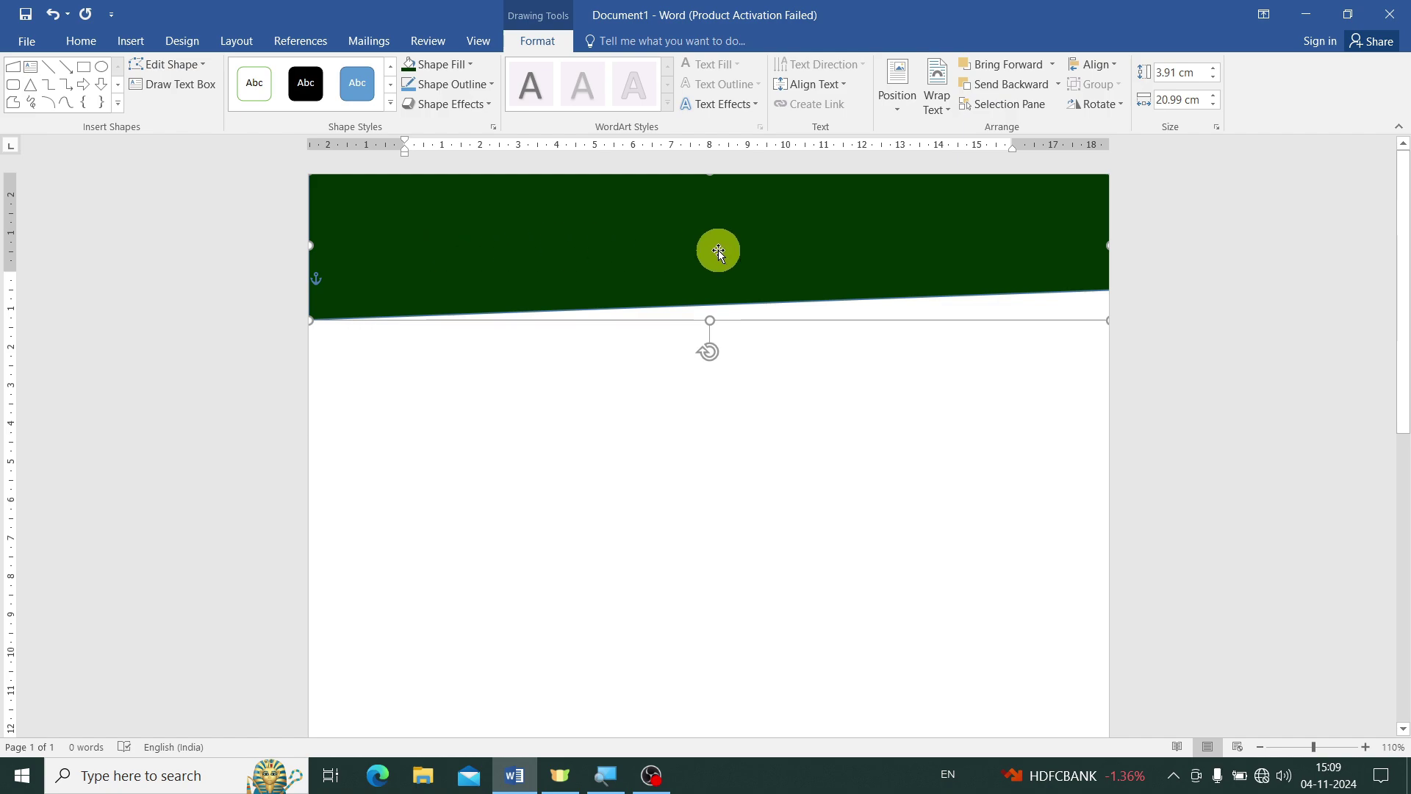
click(447, 90)
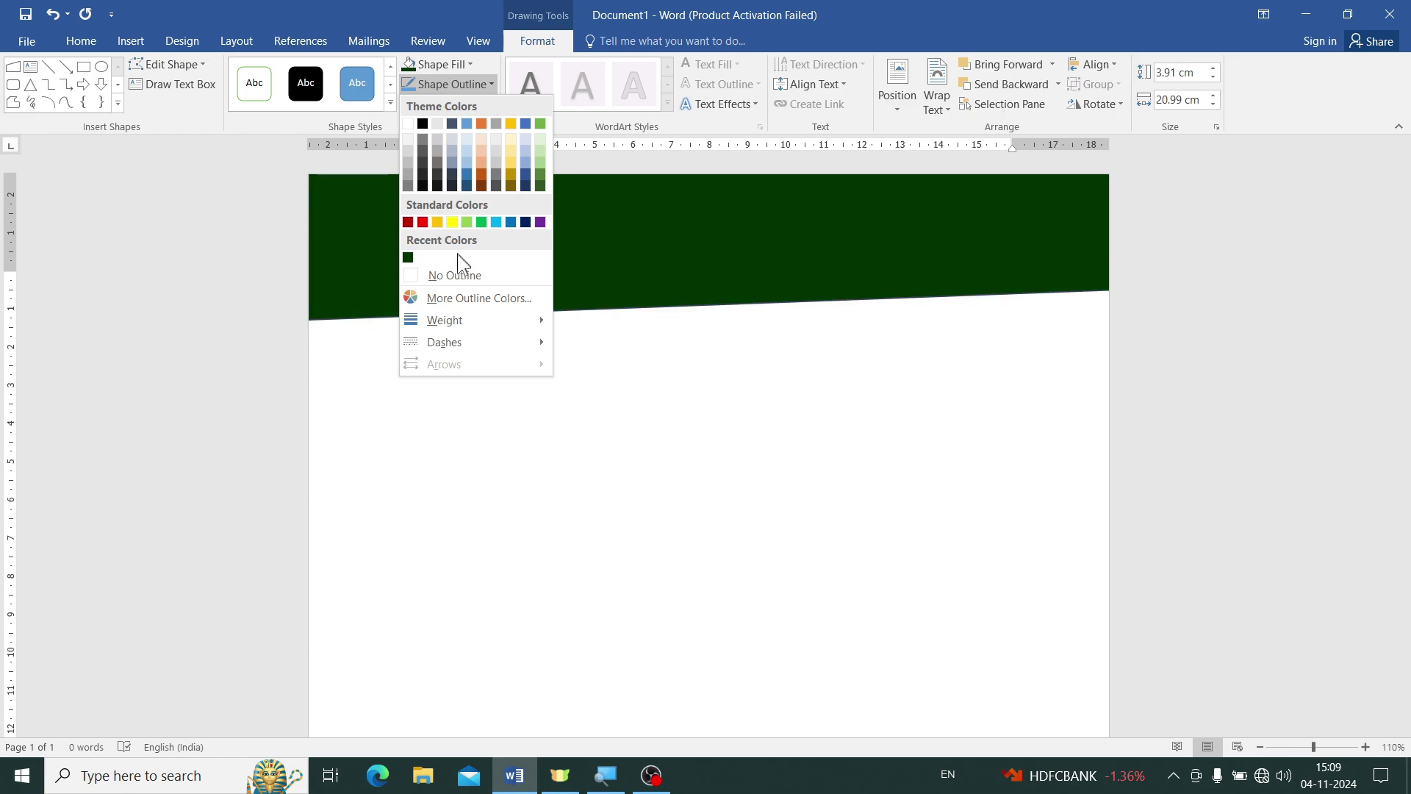
click(457, 275)
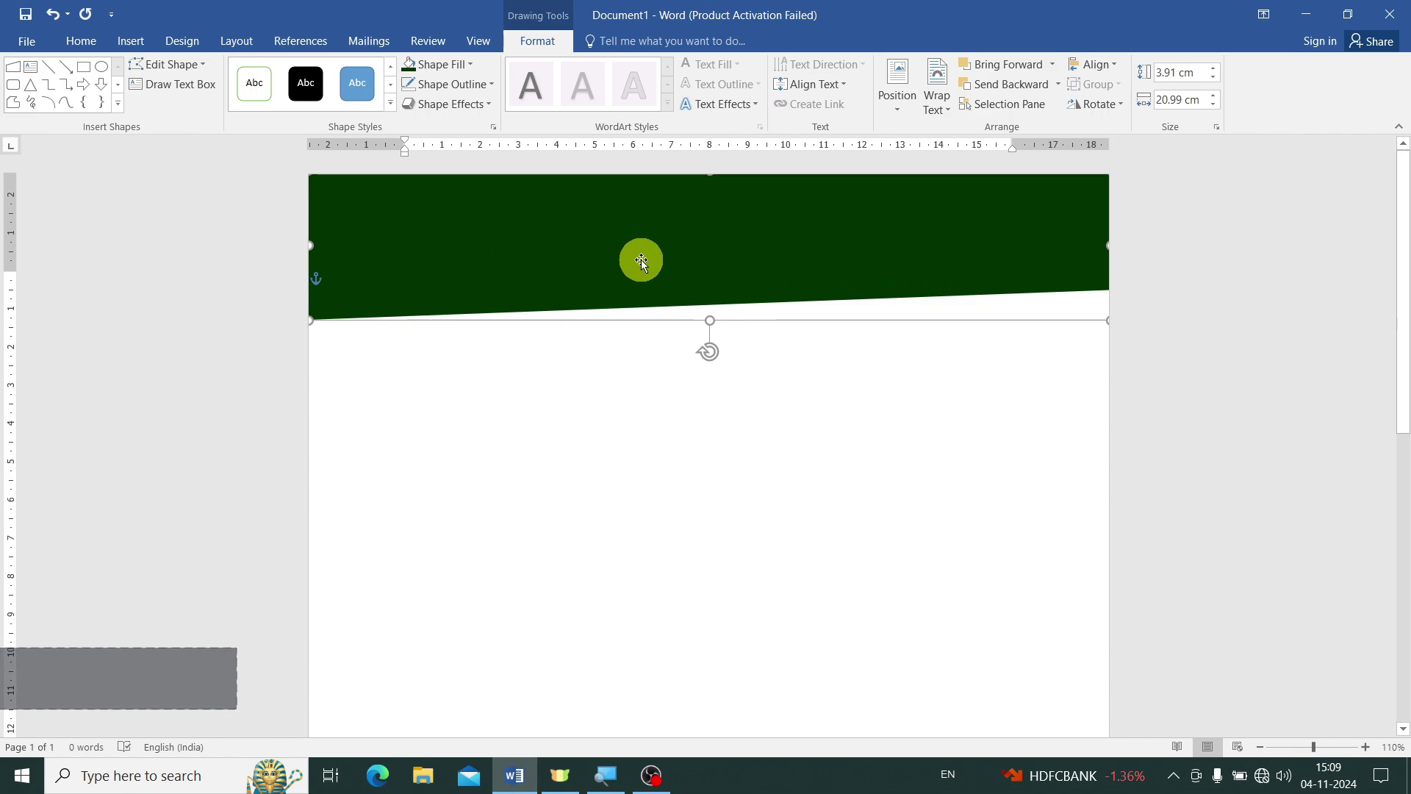
Duplicate the green header shape, move the copy down and fill it orange.
key(ctrl+d)
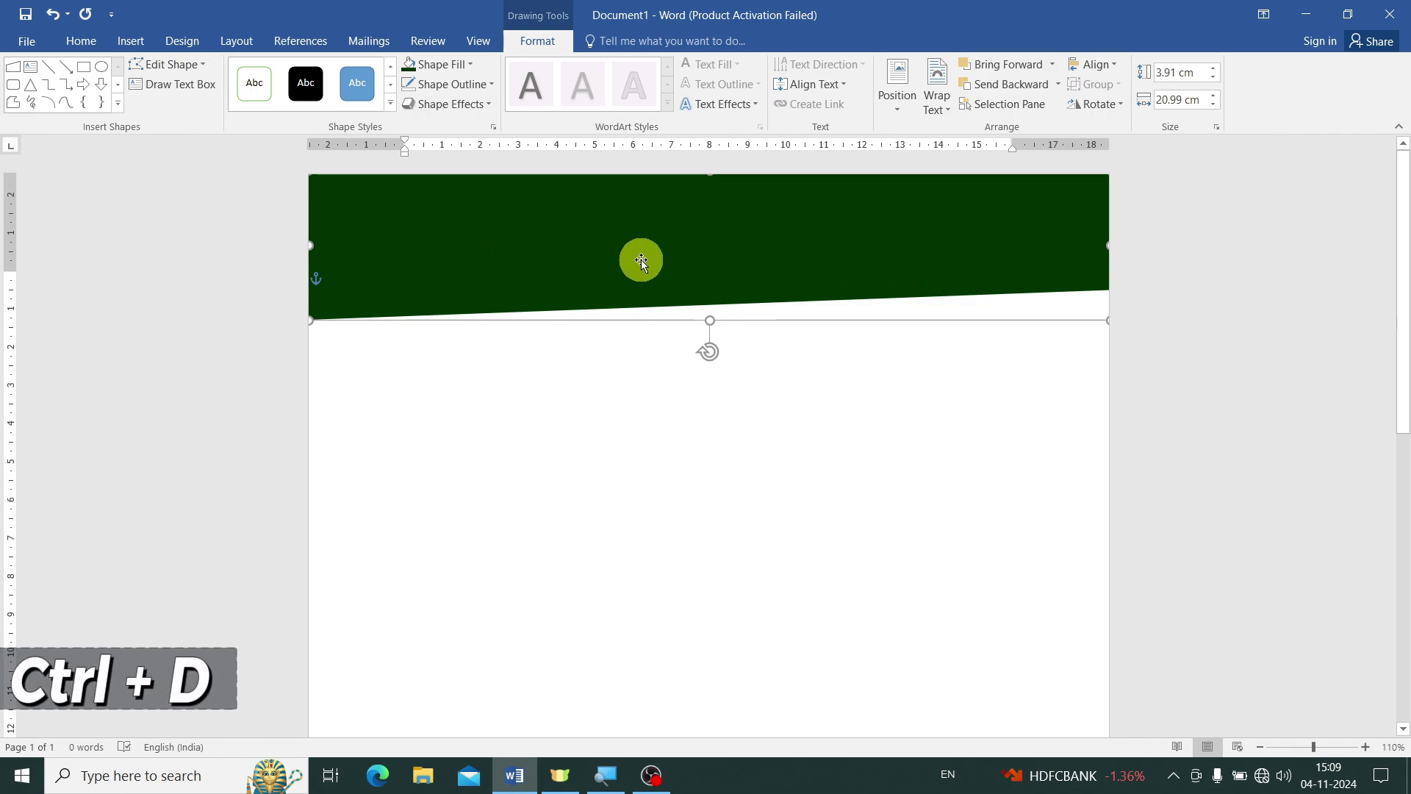
drag(641, 258, 779, 331)
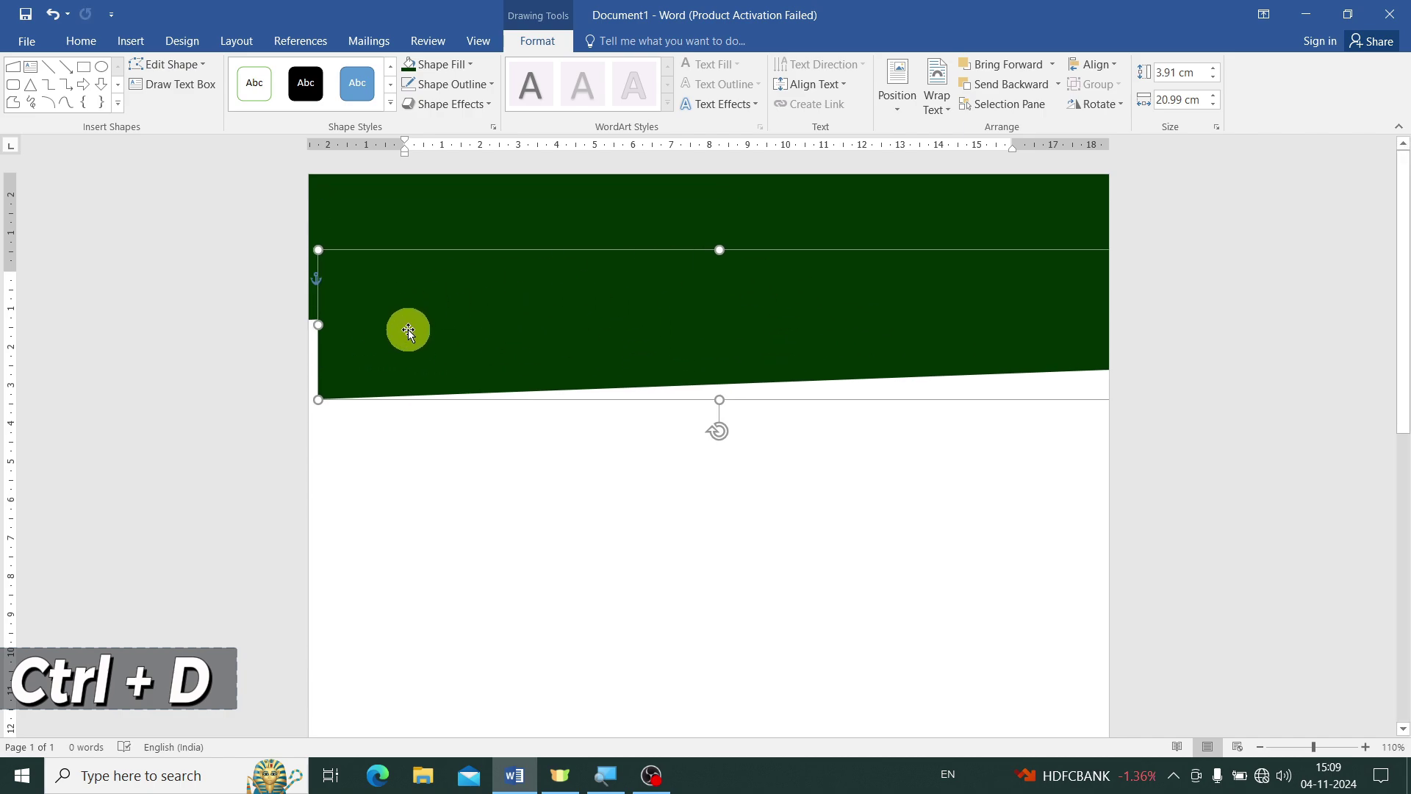
click(439, 65)
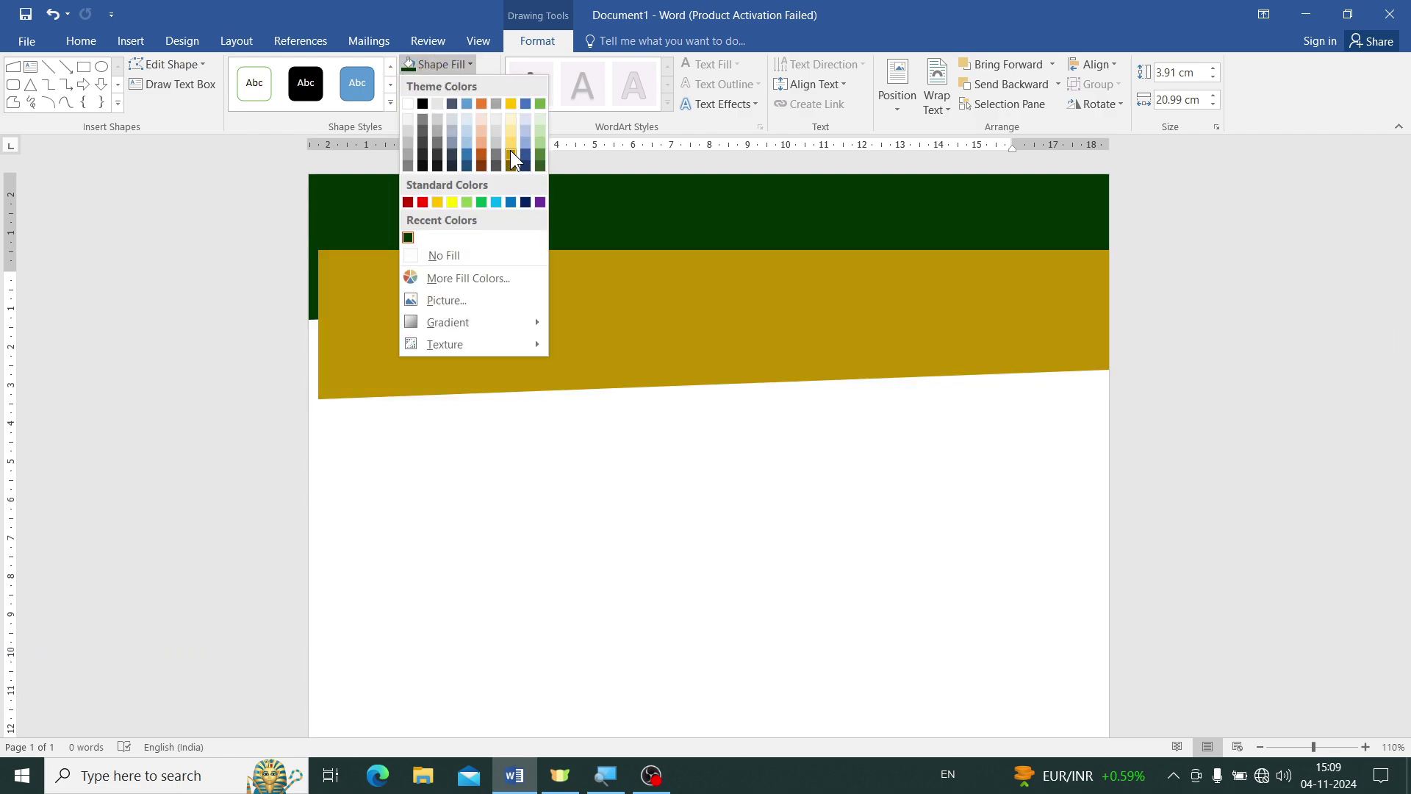
click(483, 103)
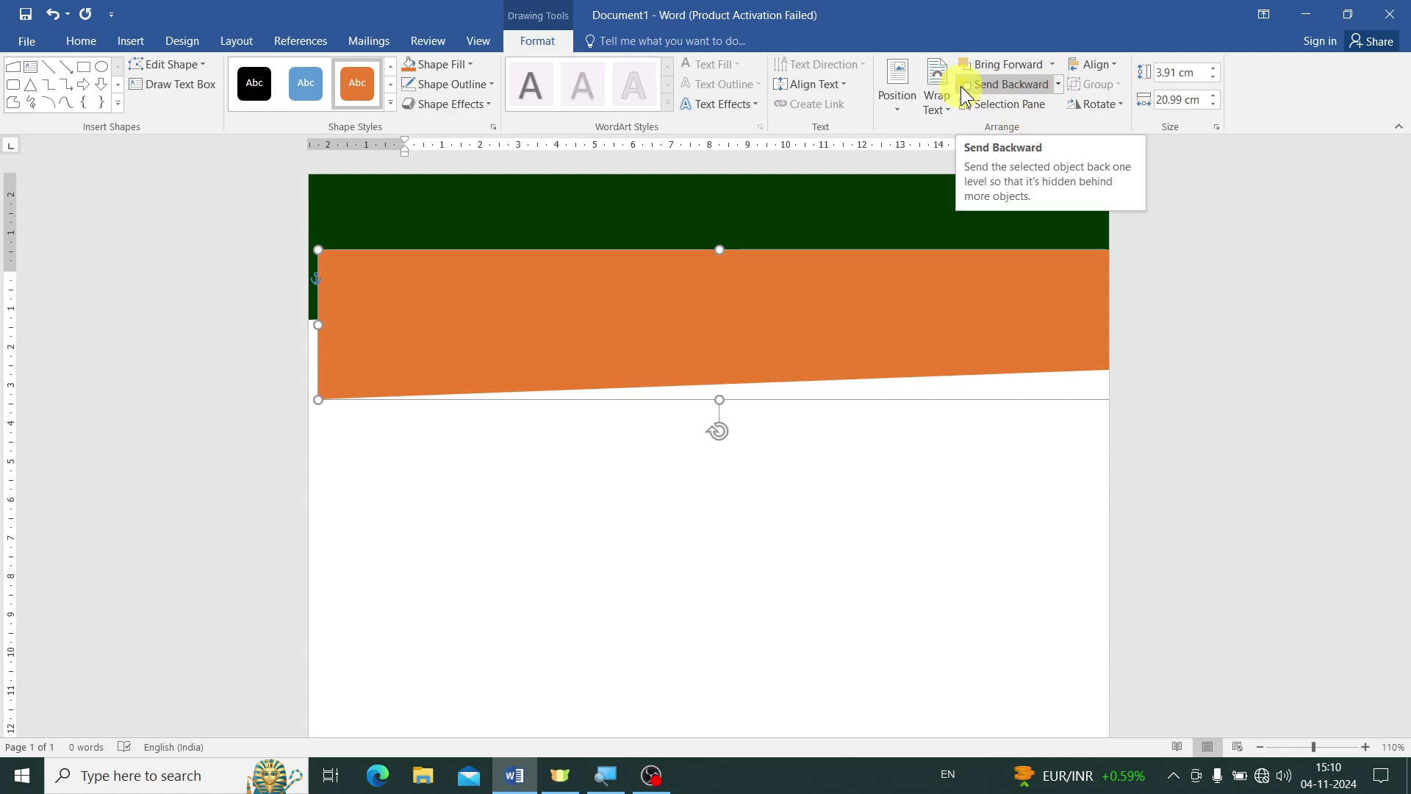
Send the orange copy behind the green band and slide it up beneath it.
click(962, 92)
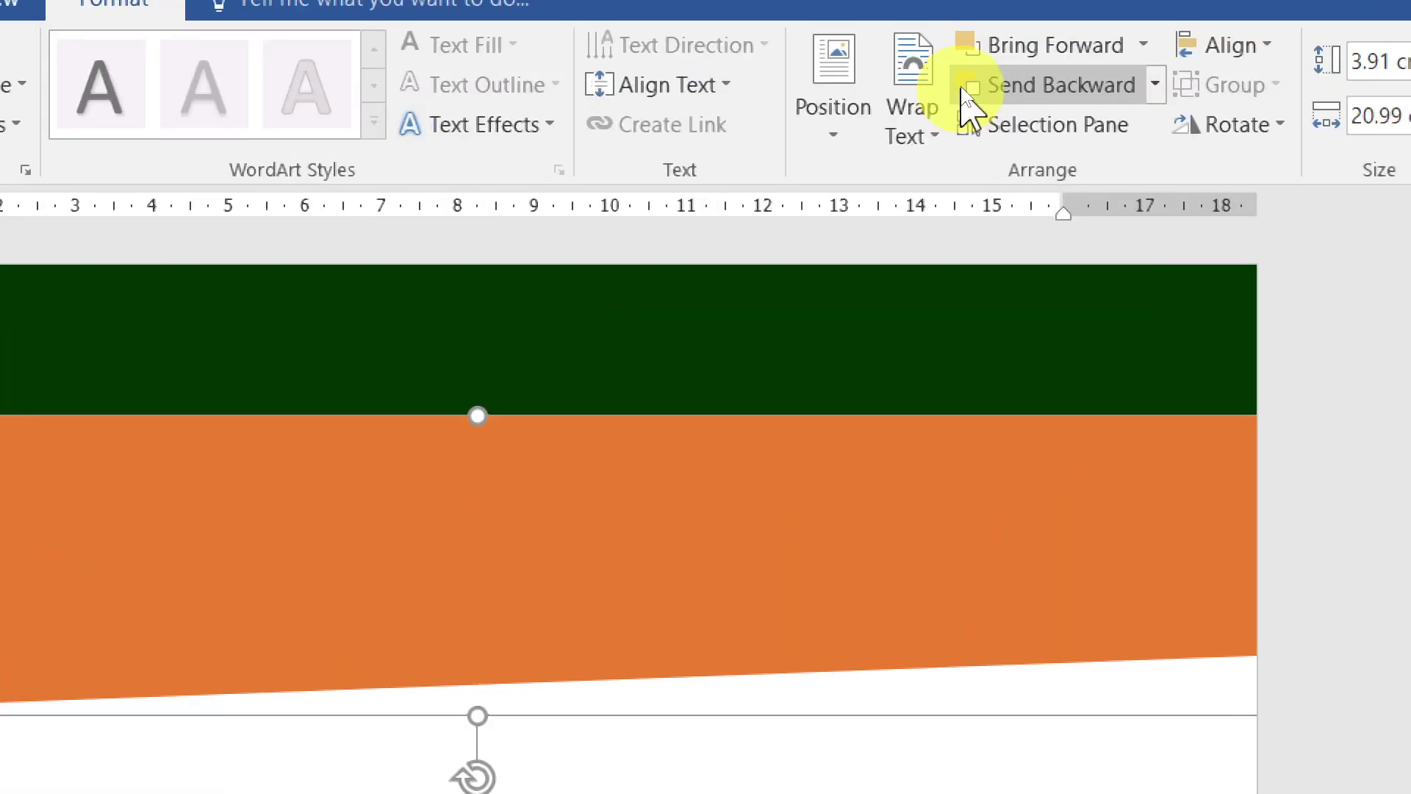
click(1008, 94)
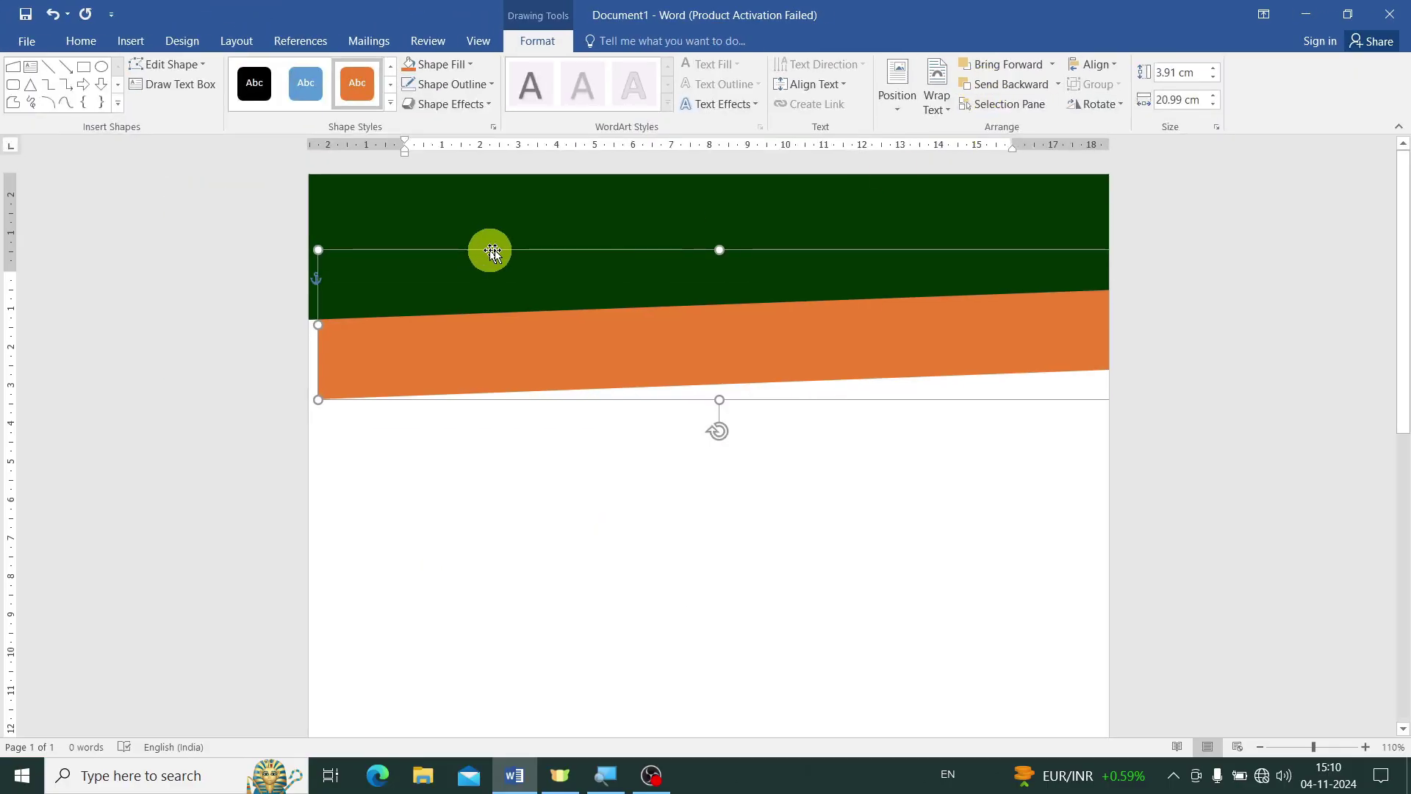
mouse_move(649, 355)
mouse_down()
mouse_move(627, 311)
mouse_move(640, 286)
mouse_up()
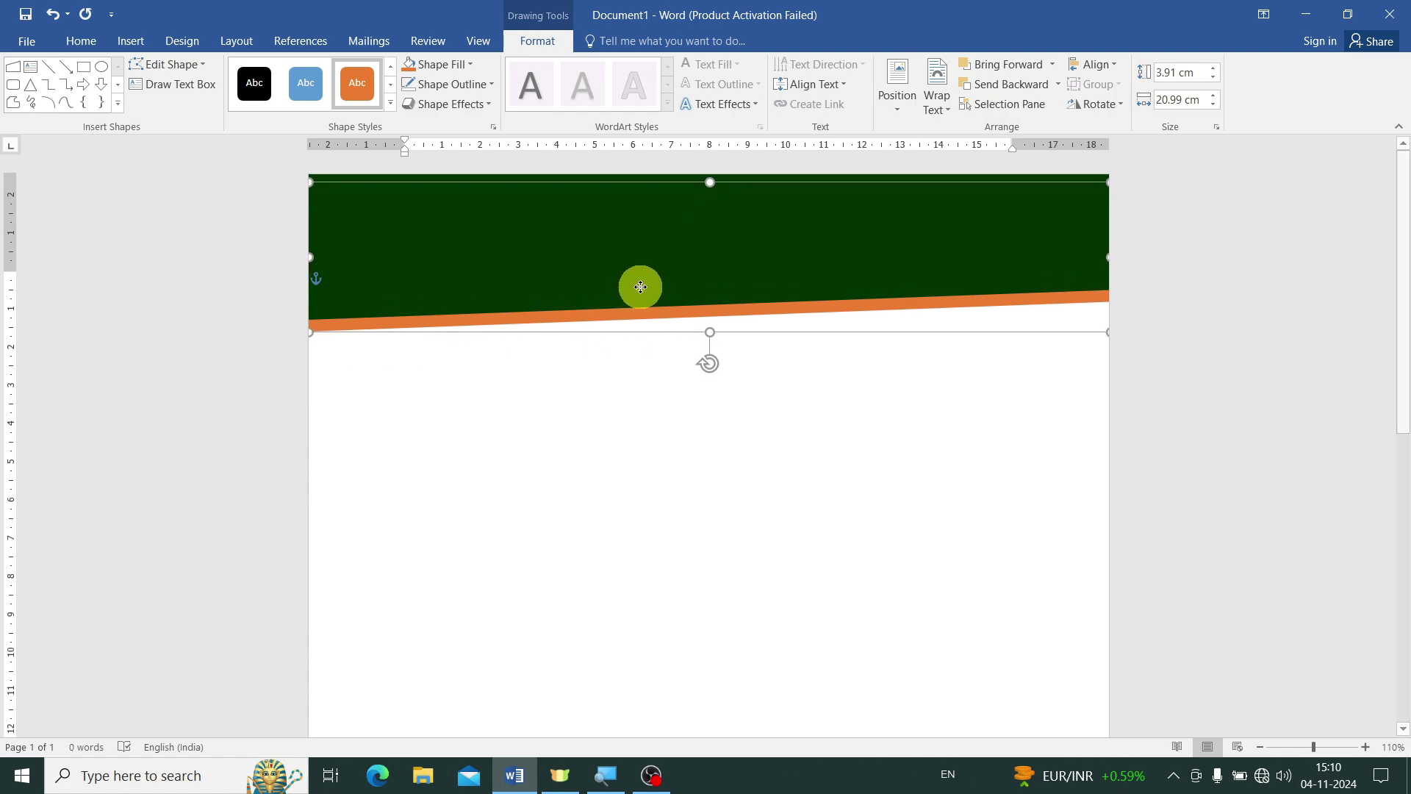
click(717, 411)
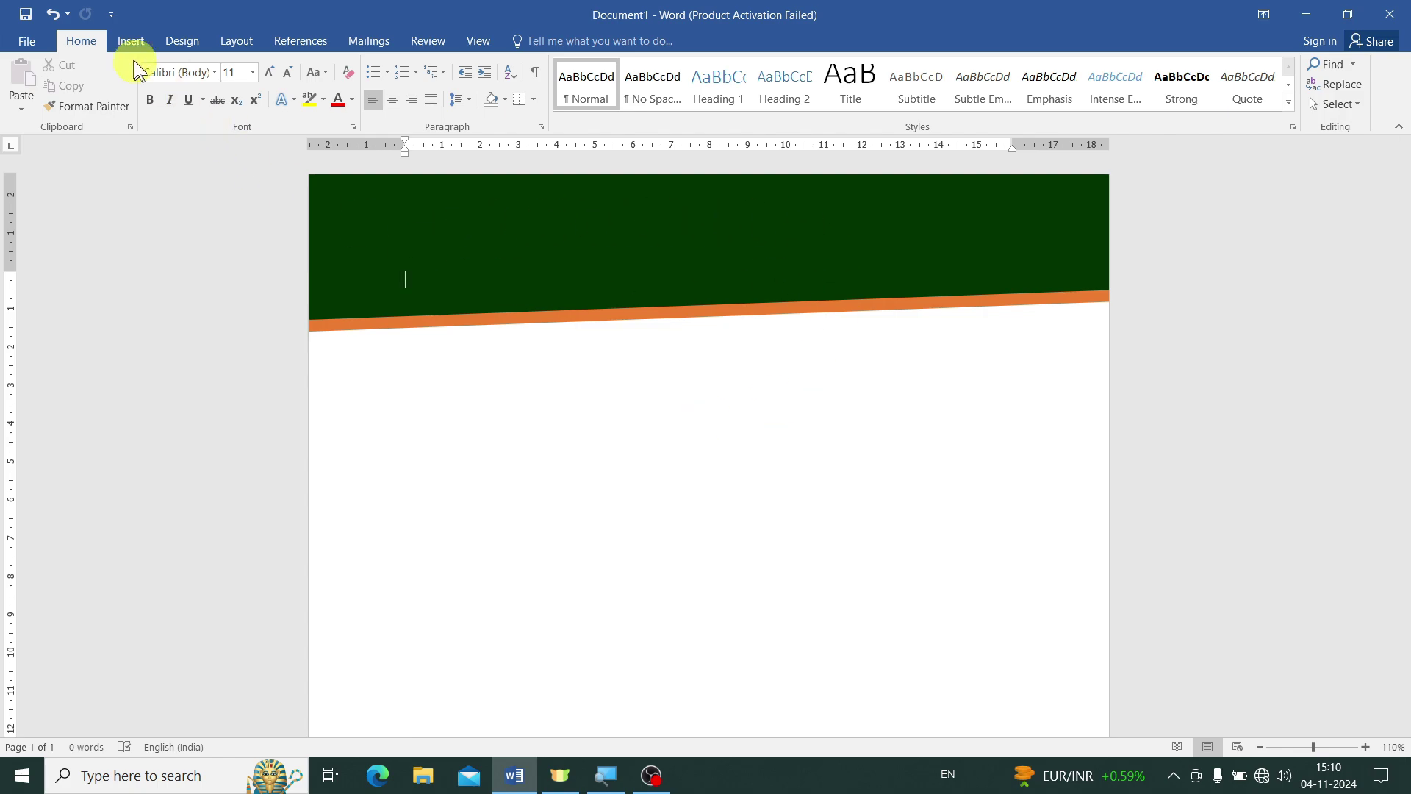
Insert a WordArt box on the green header and replace its placeholder with 'AMAN COMPUTER ZONE'.
click(131, 41)
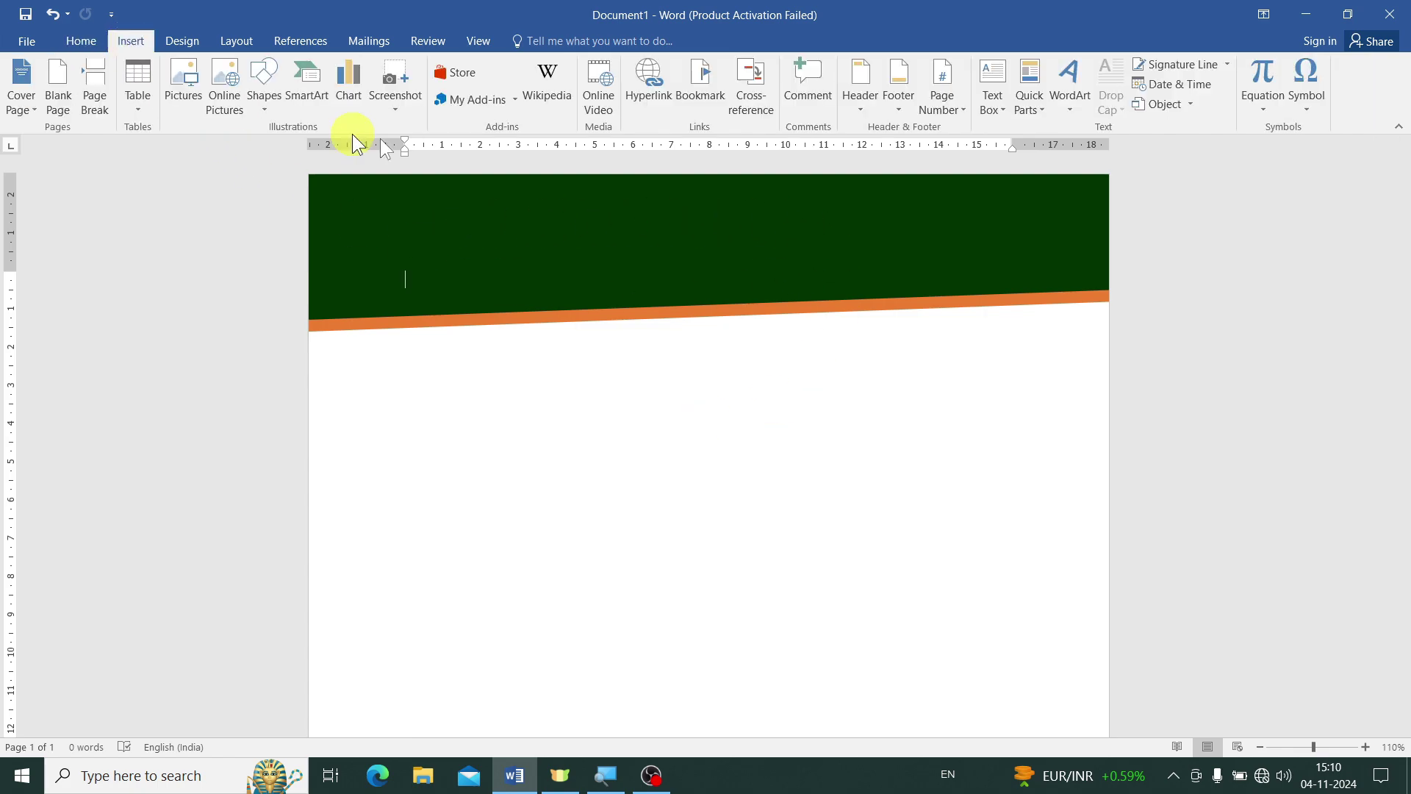
click(1076, 95)
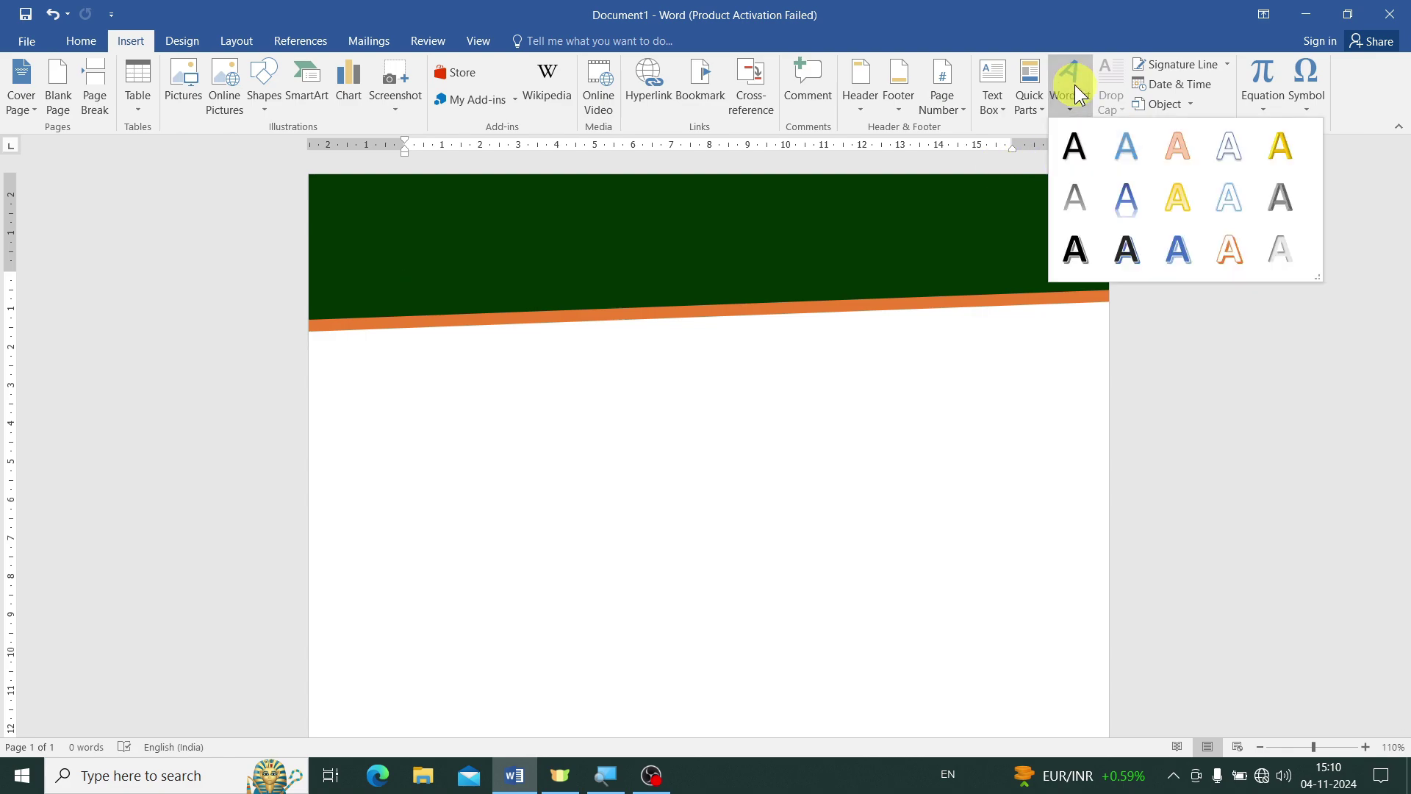
click(1240, 153)
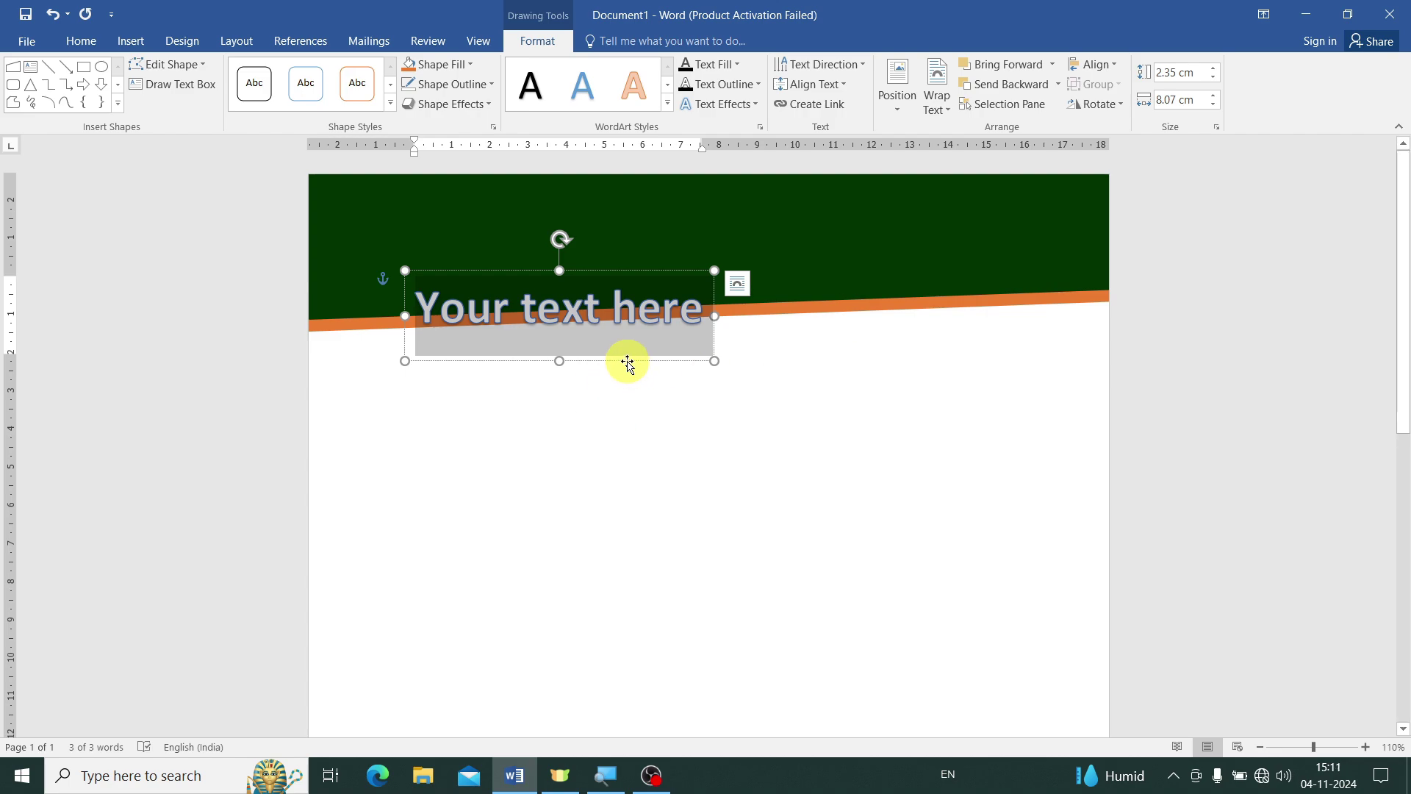
drag(627, 362, 645, 304)
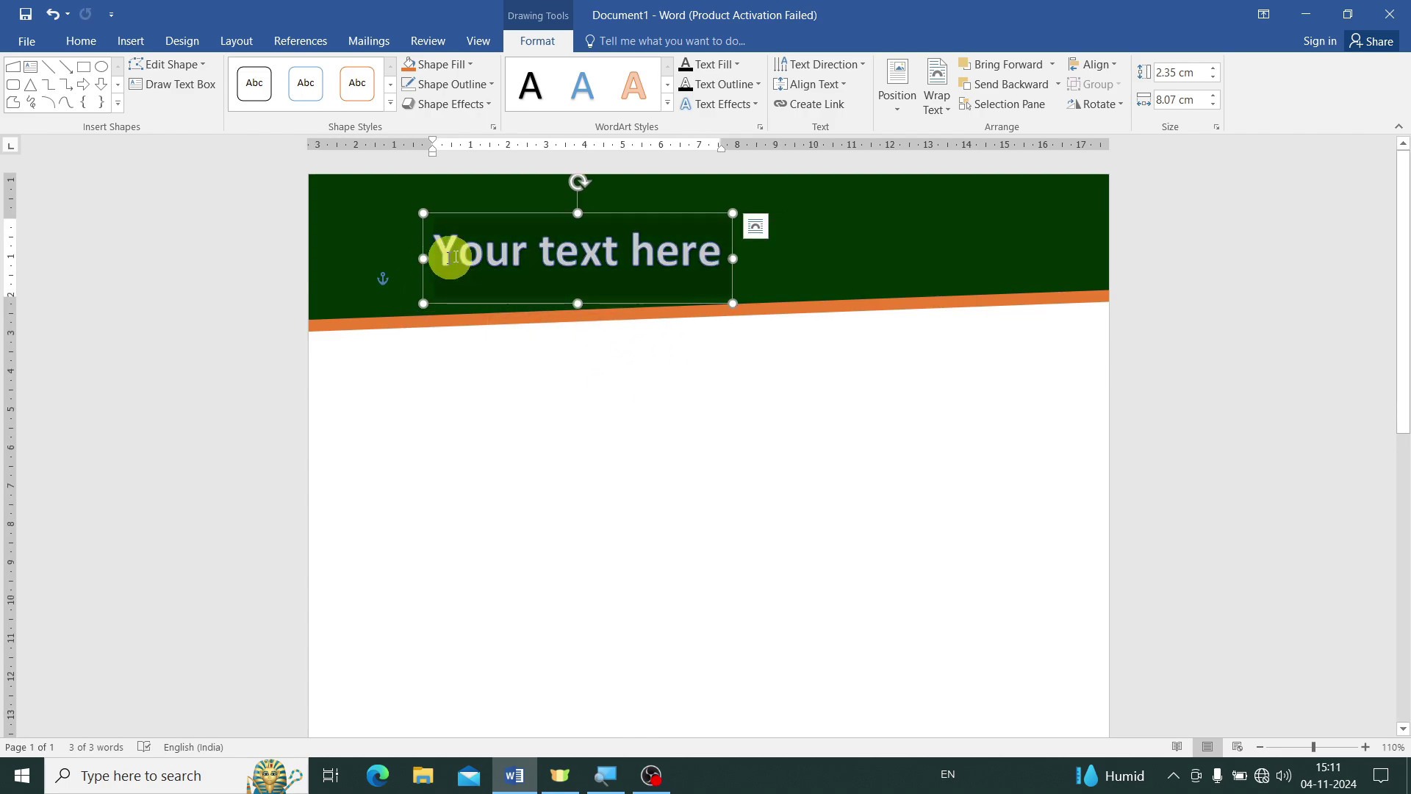
drag(454, 256, 735, 257)
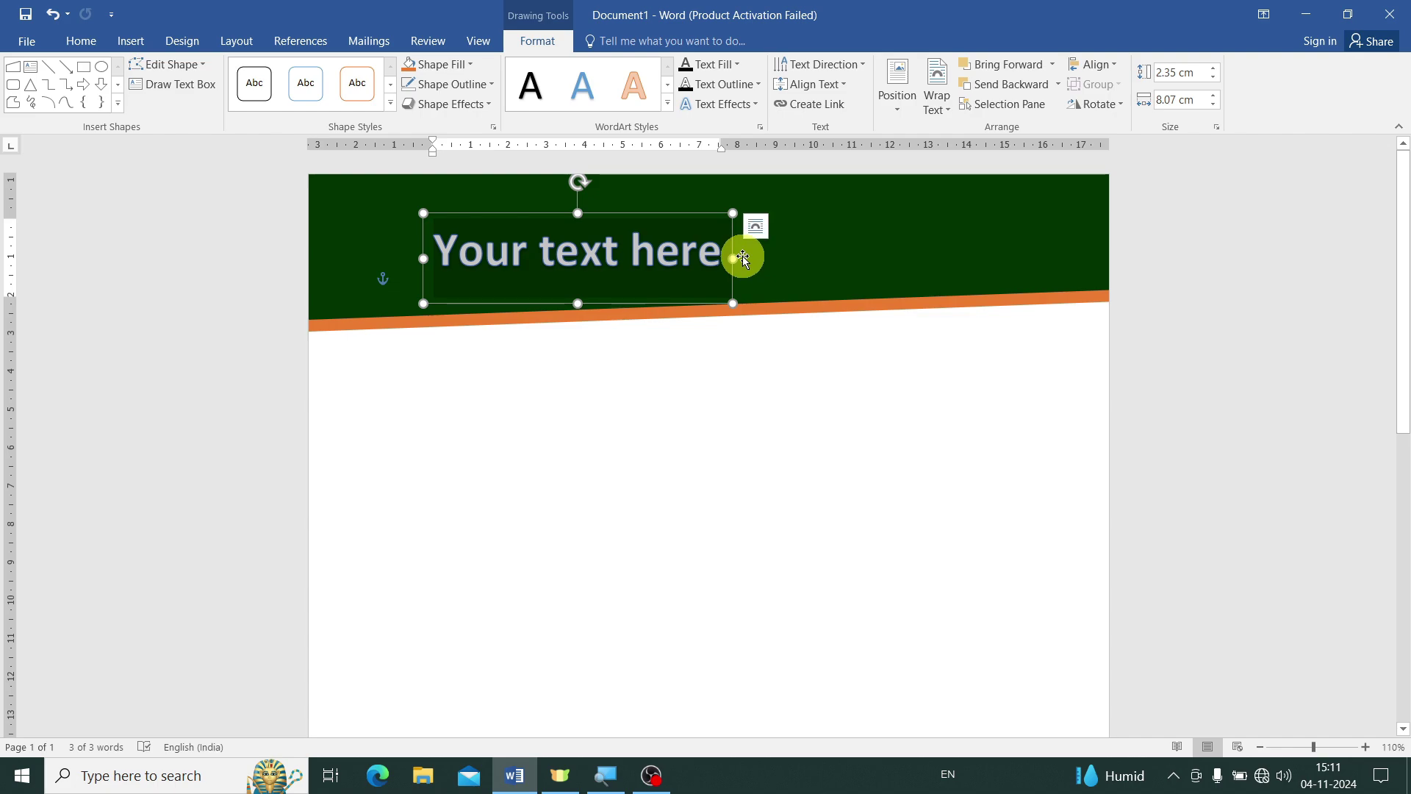
text(AMAN COMPUTER ZONE)
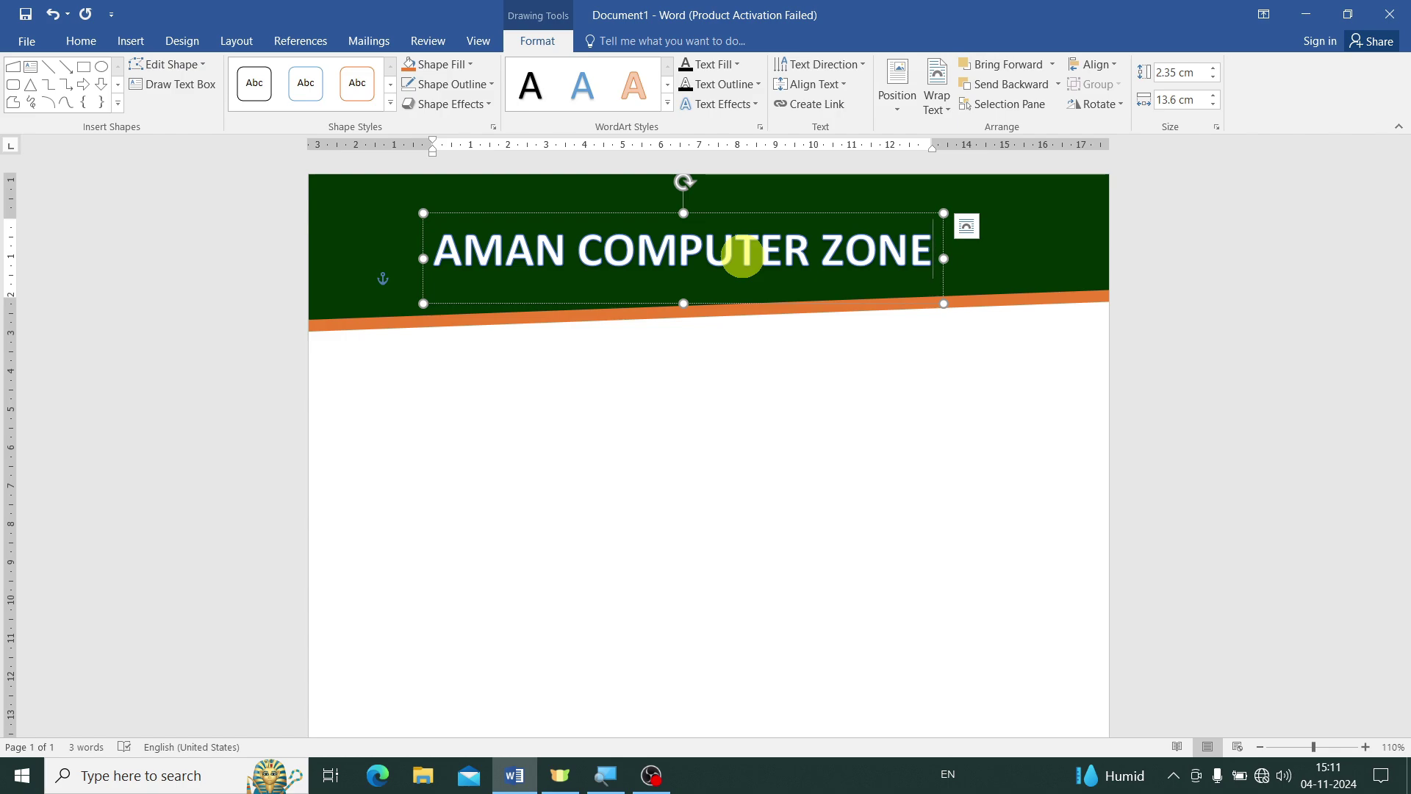
click(540, 212)
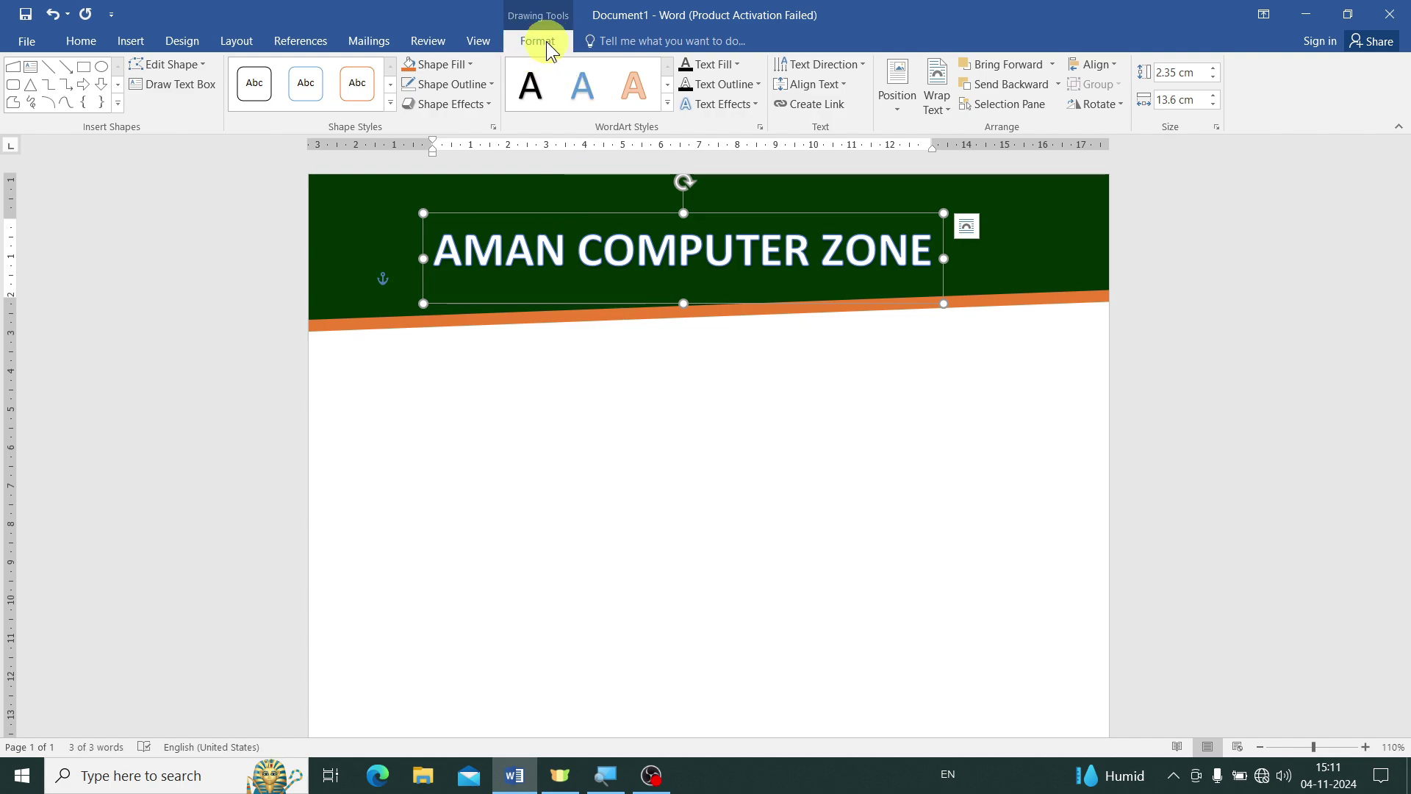
Set the AMAN COMPUTER ZONE text fill to yellow and its text outline to No Outline.
click(721, 65)
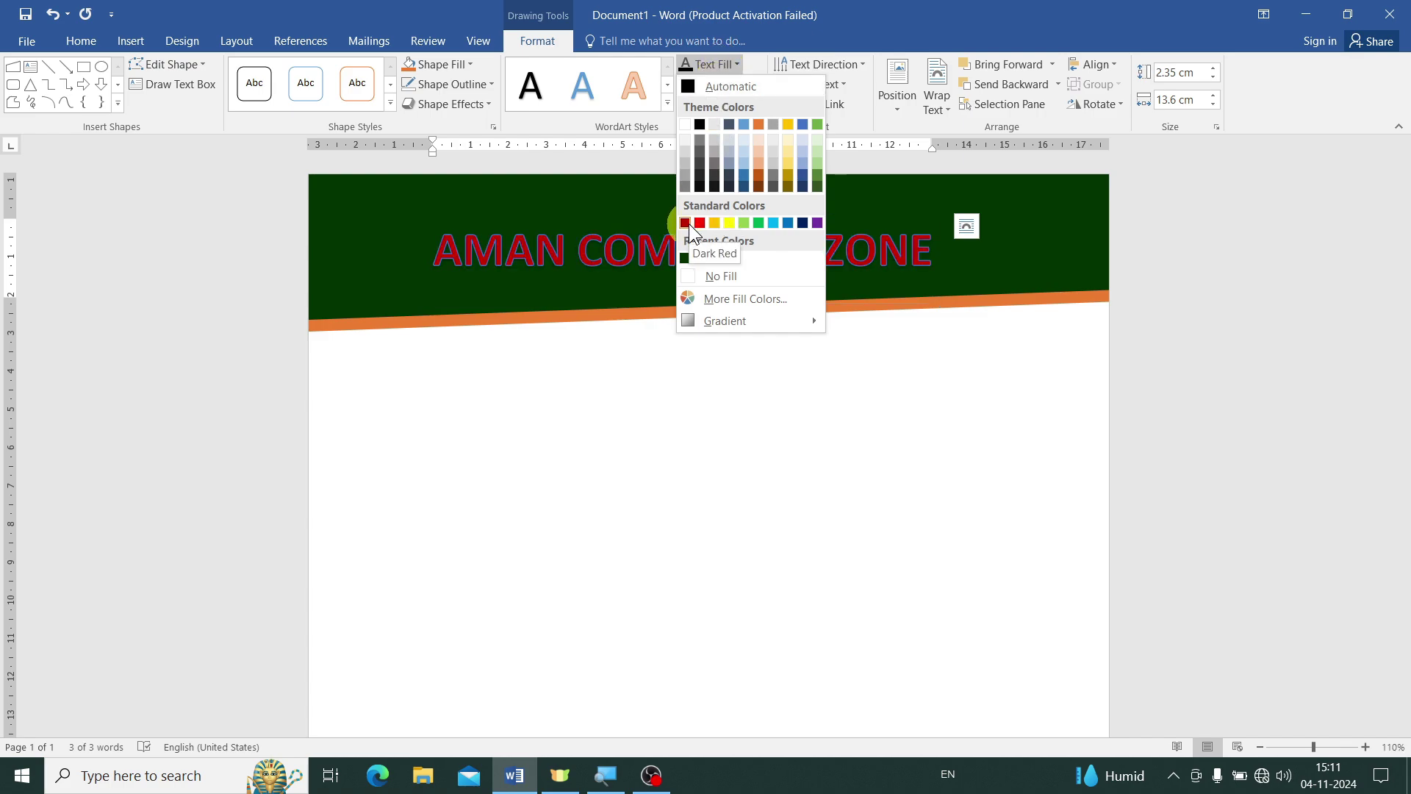
click(734, 224)
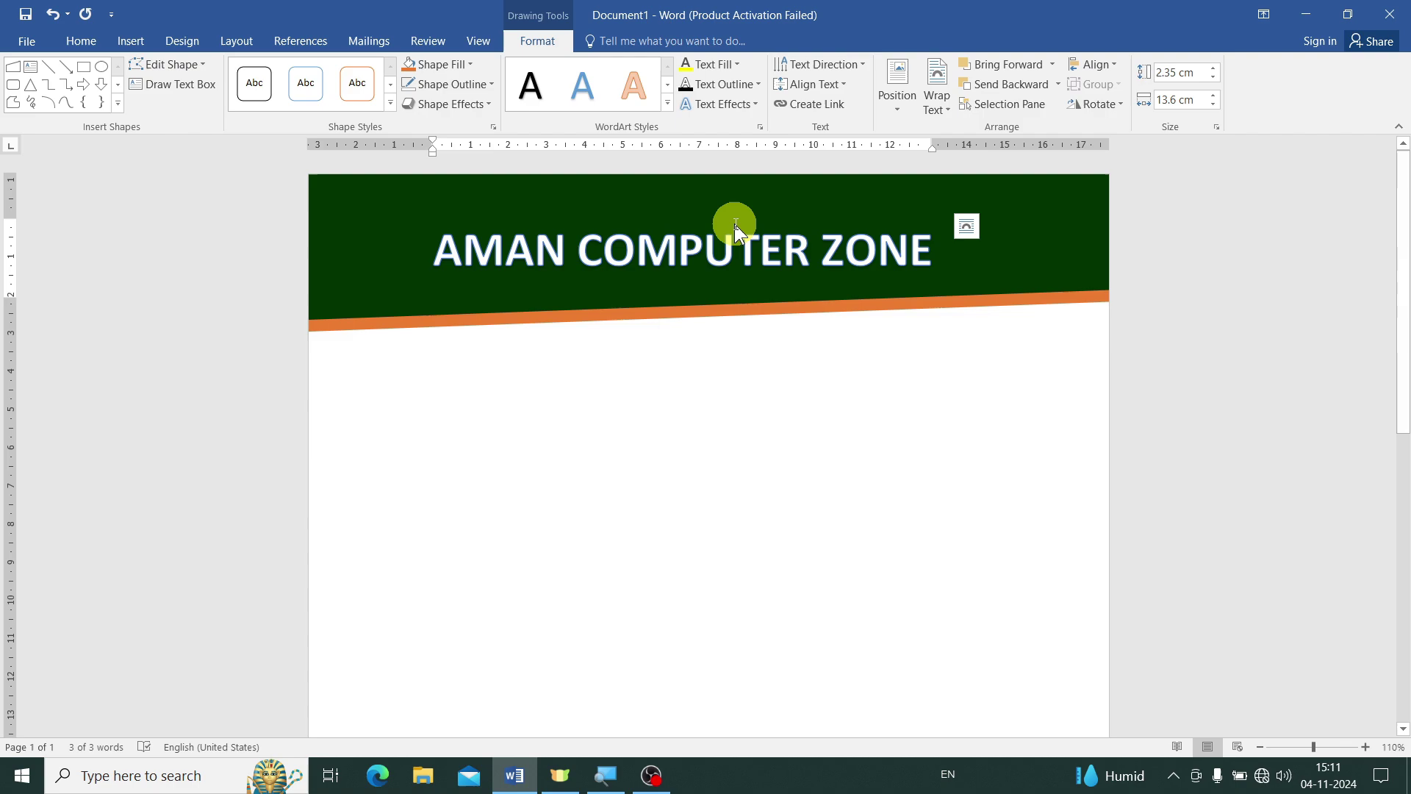
click(741, 92)
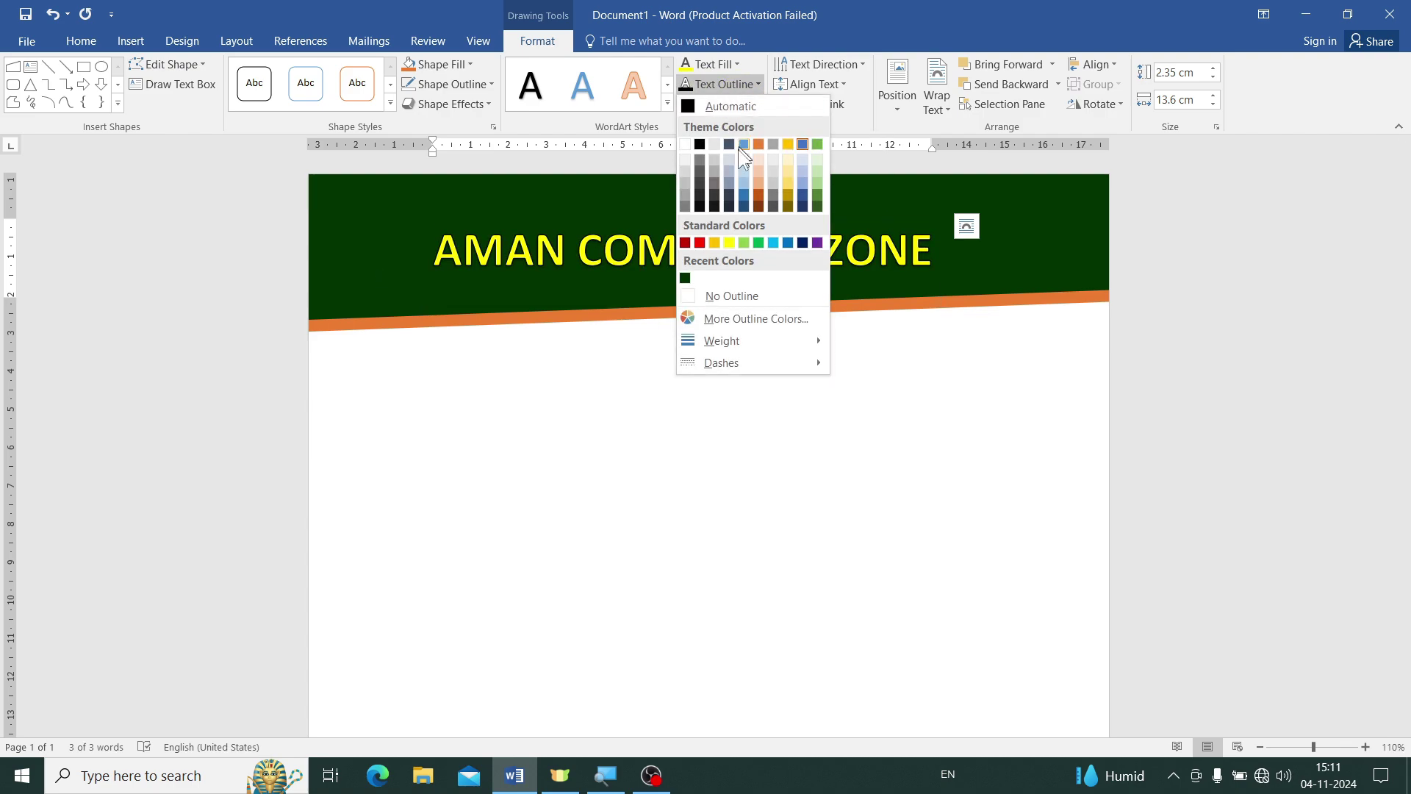
click(712, 297)
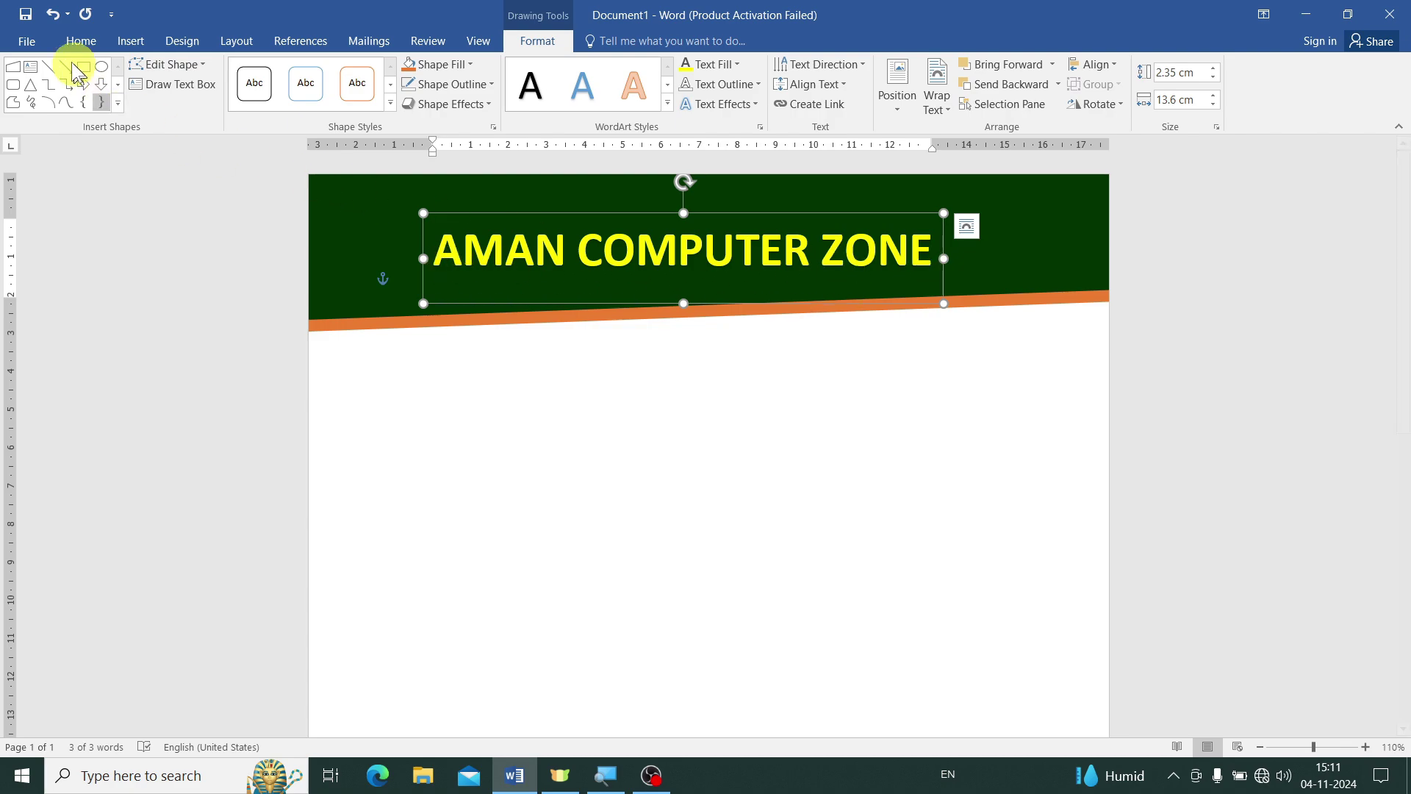
Apply Segoe UI Black, widen the title box to one line, and reduce the size to 28 pt.
click(74, 47)
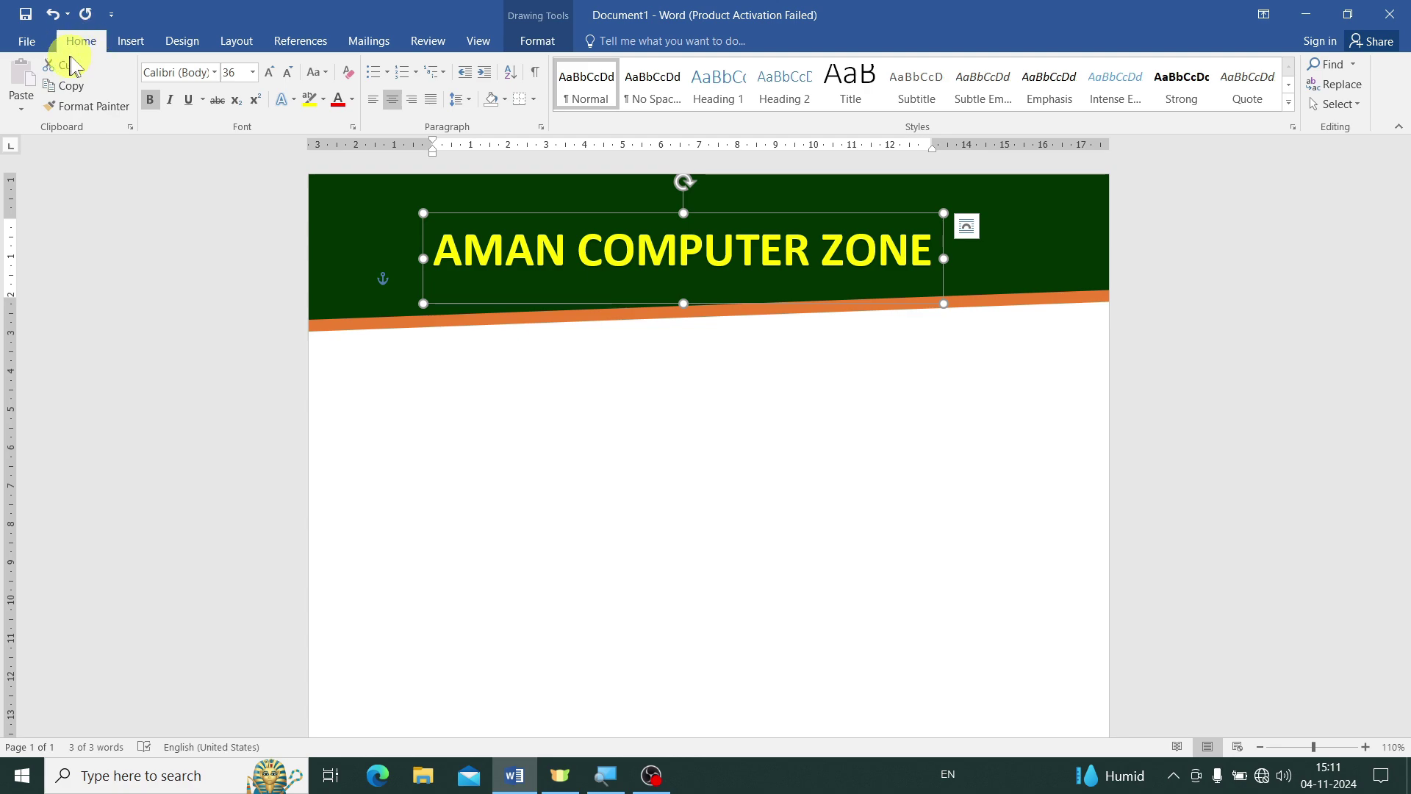
click(214, 72)
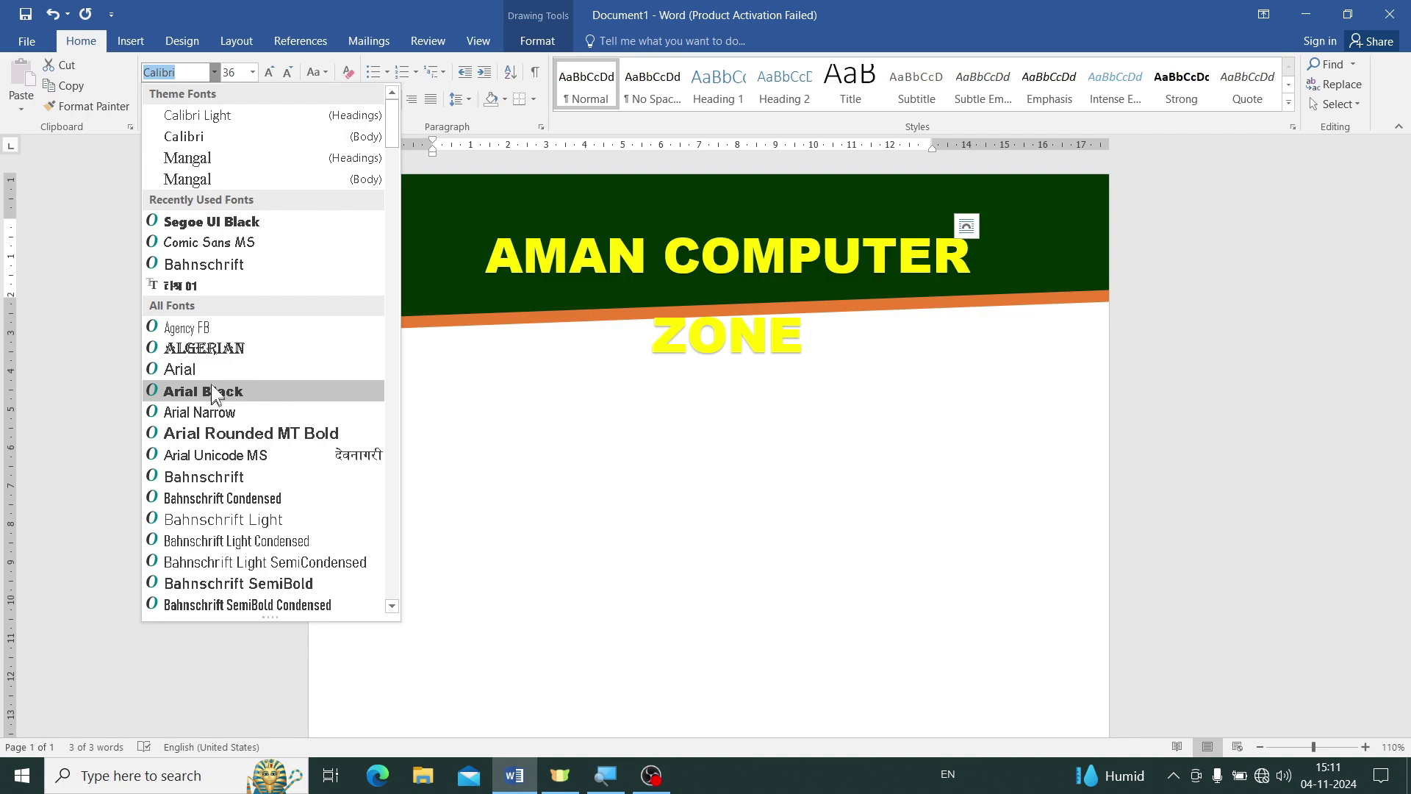
click(235, 219)
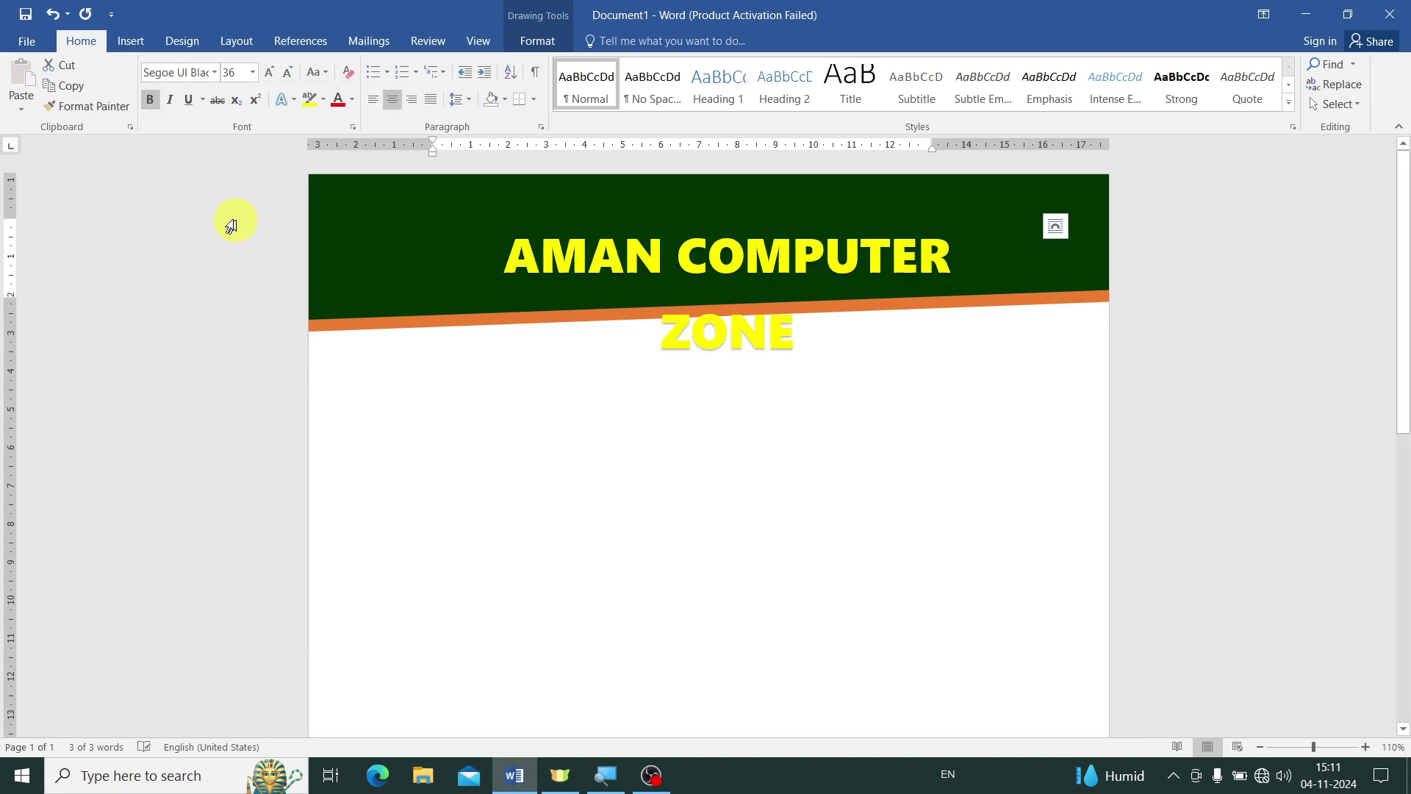
click(396, 226)
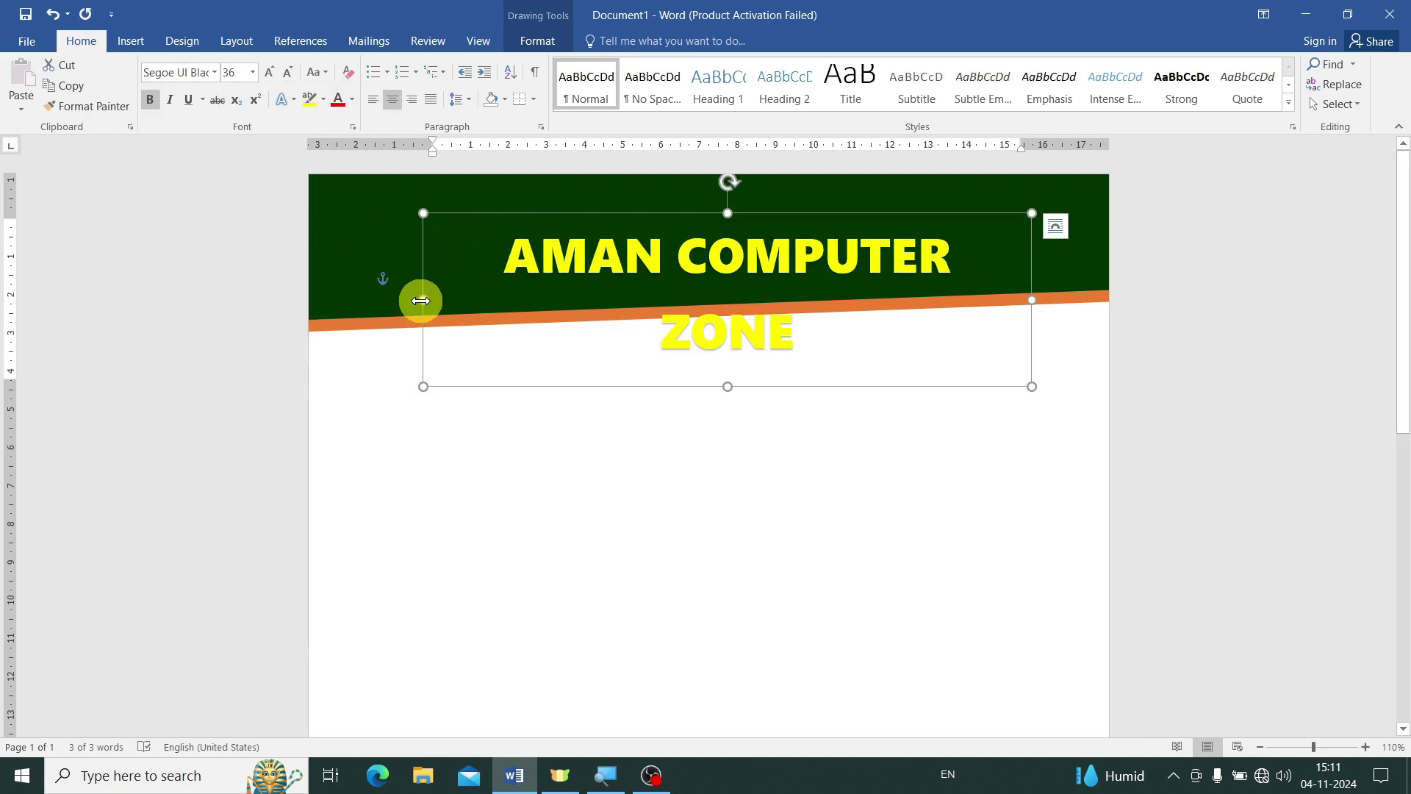
drag(420, 308, 365, 301)
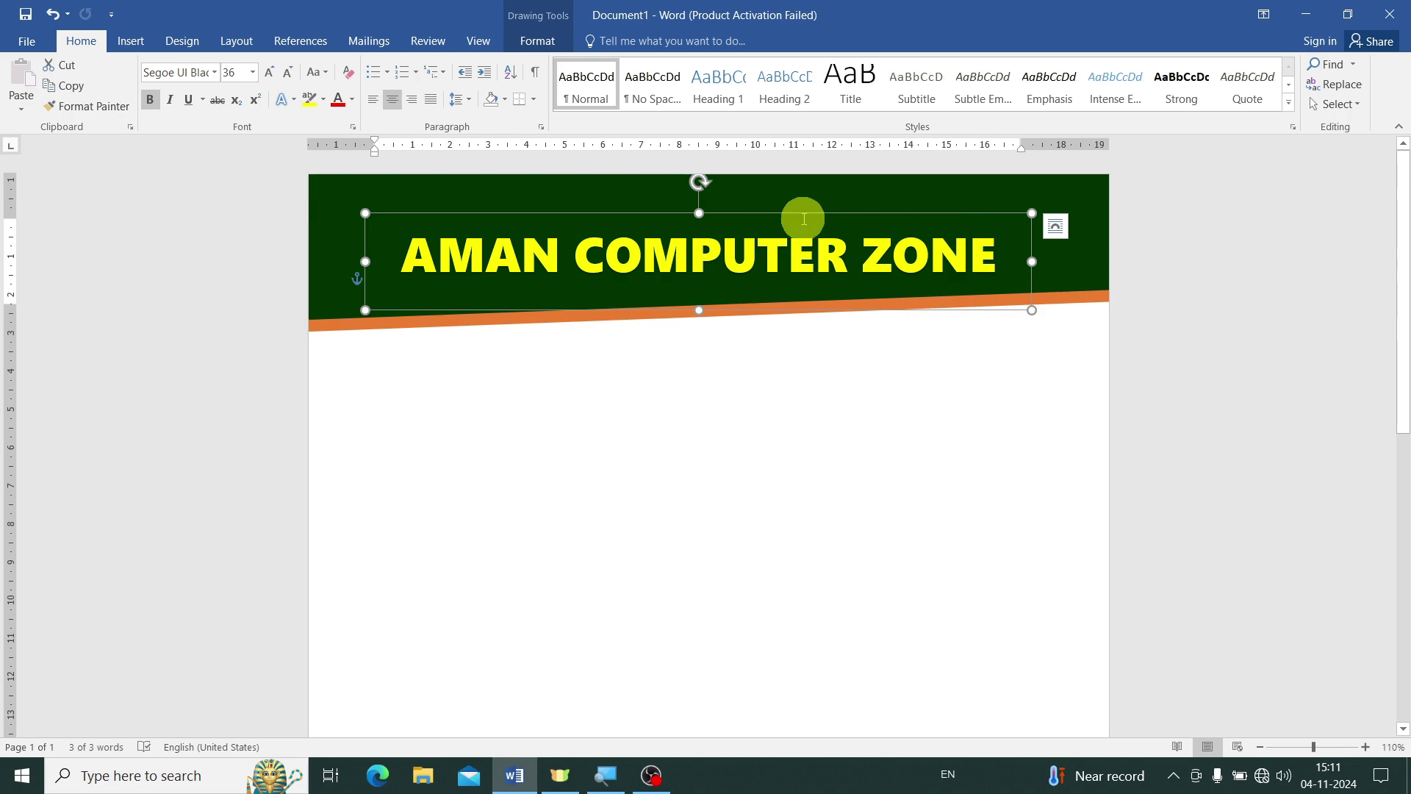
click(287, 74)
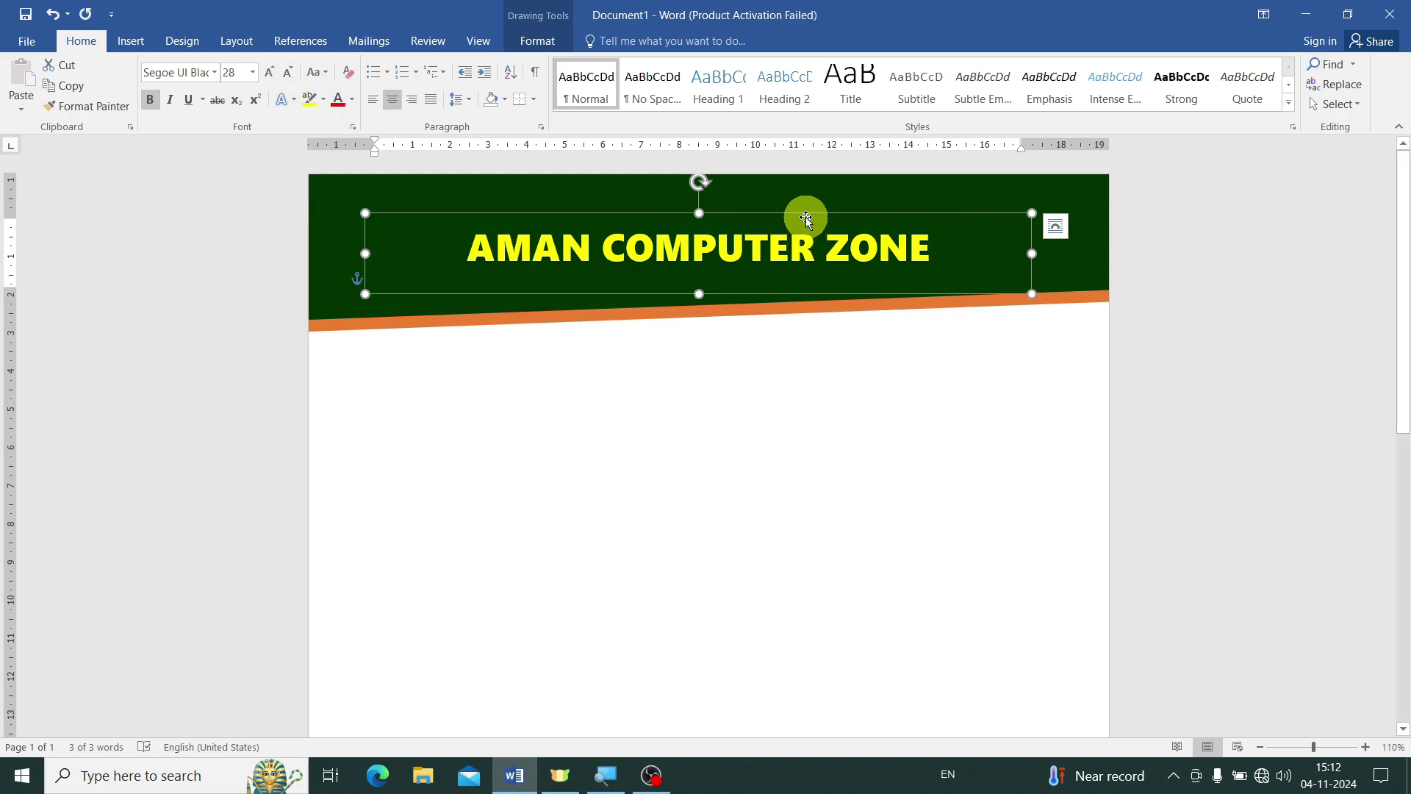
Centre the WordArt title horizontally on the page.
click(539, 42)
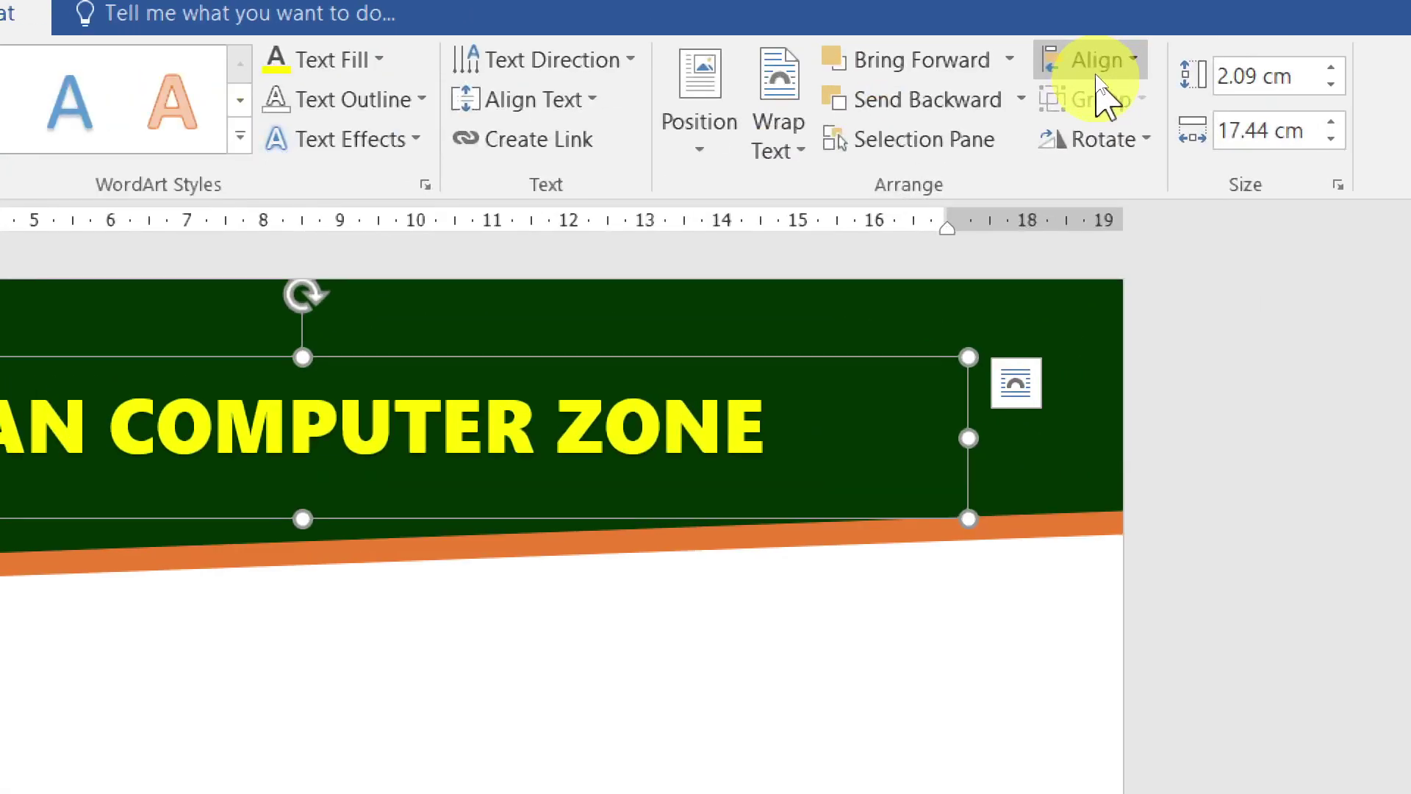
click(1095, 74)
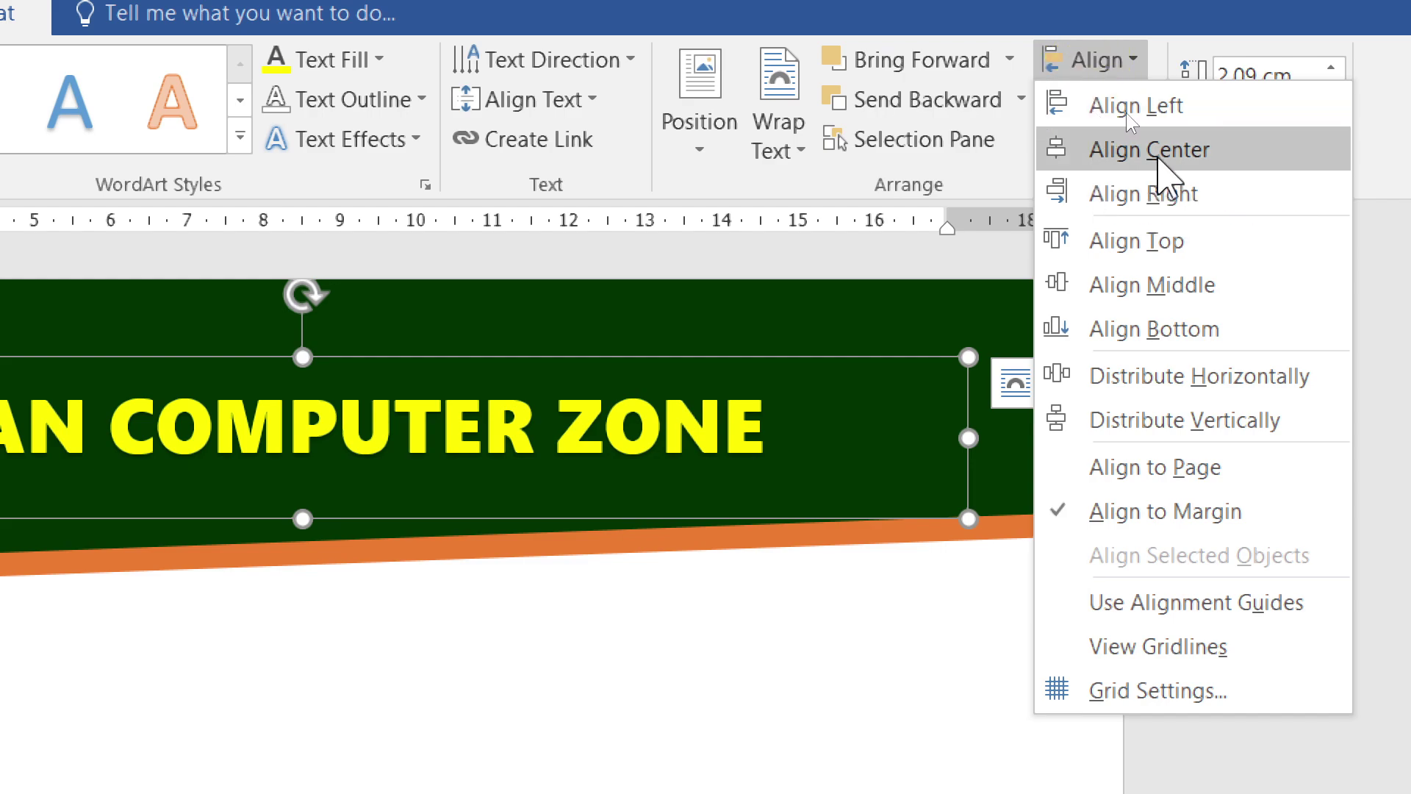
click(1158, 156)
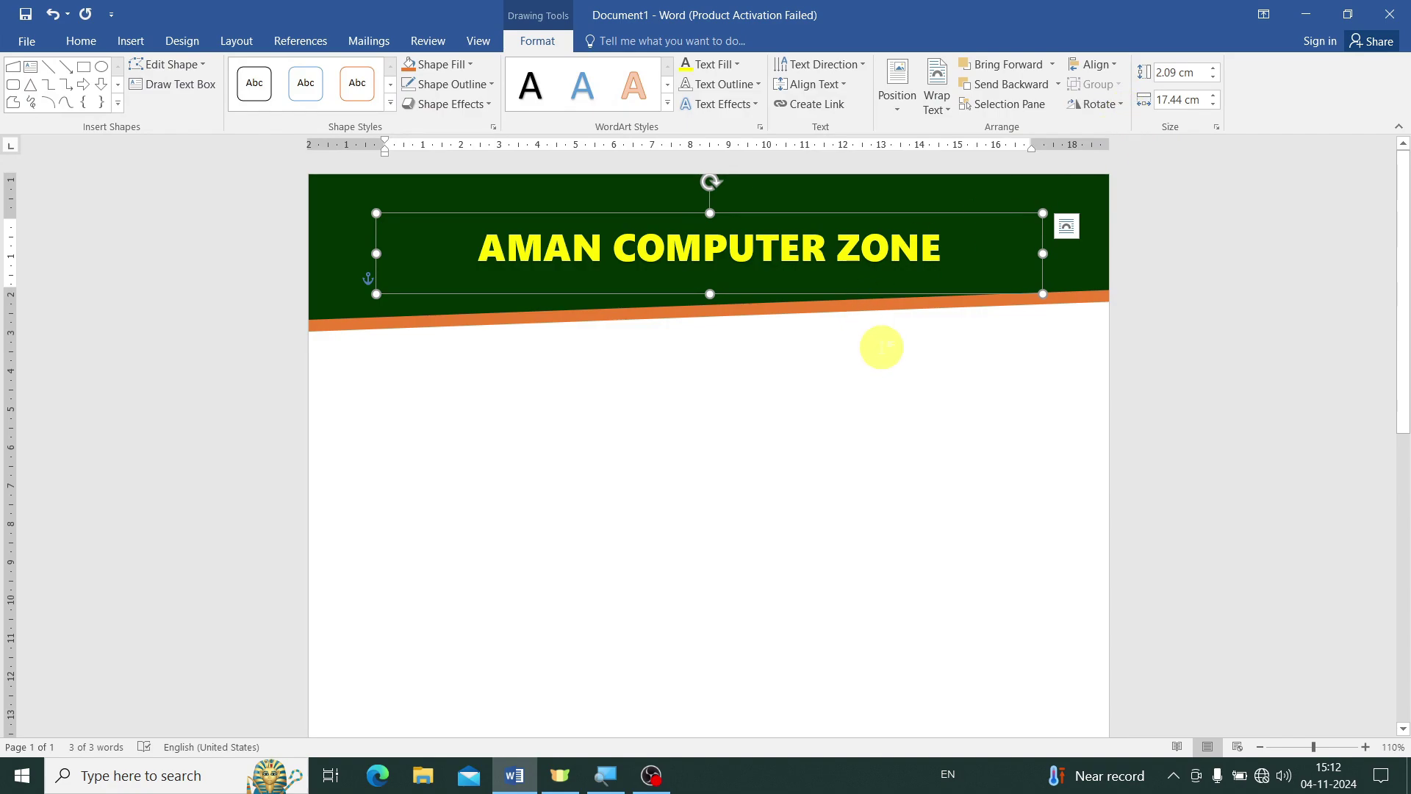
Nudge the title upward five times with the Up arrow key.
key(Up)
key(Up)
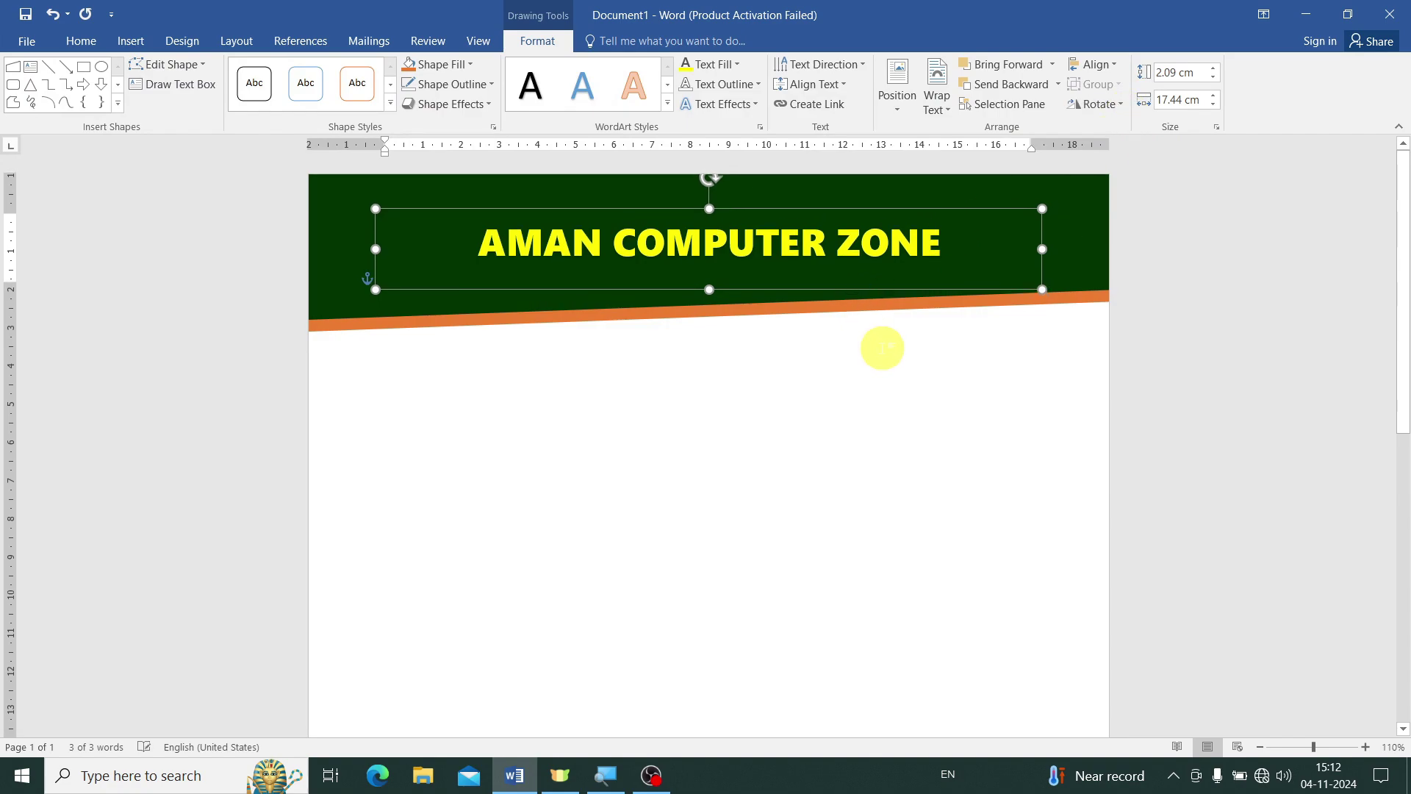
key(Up)
key(Up)
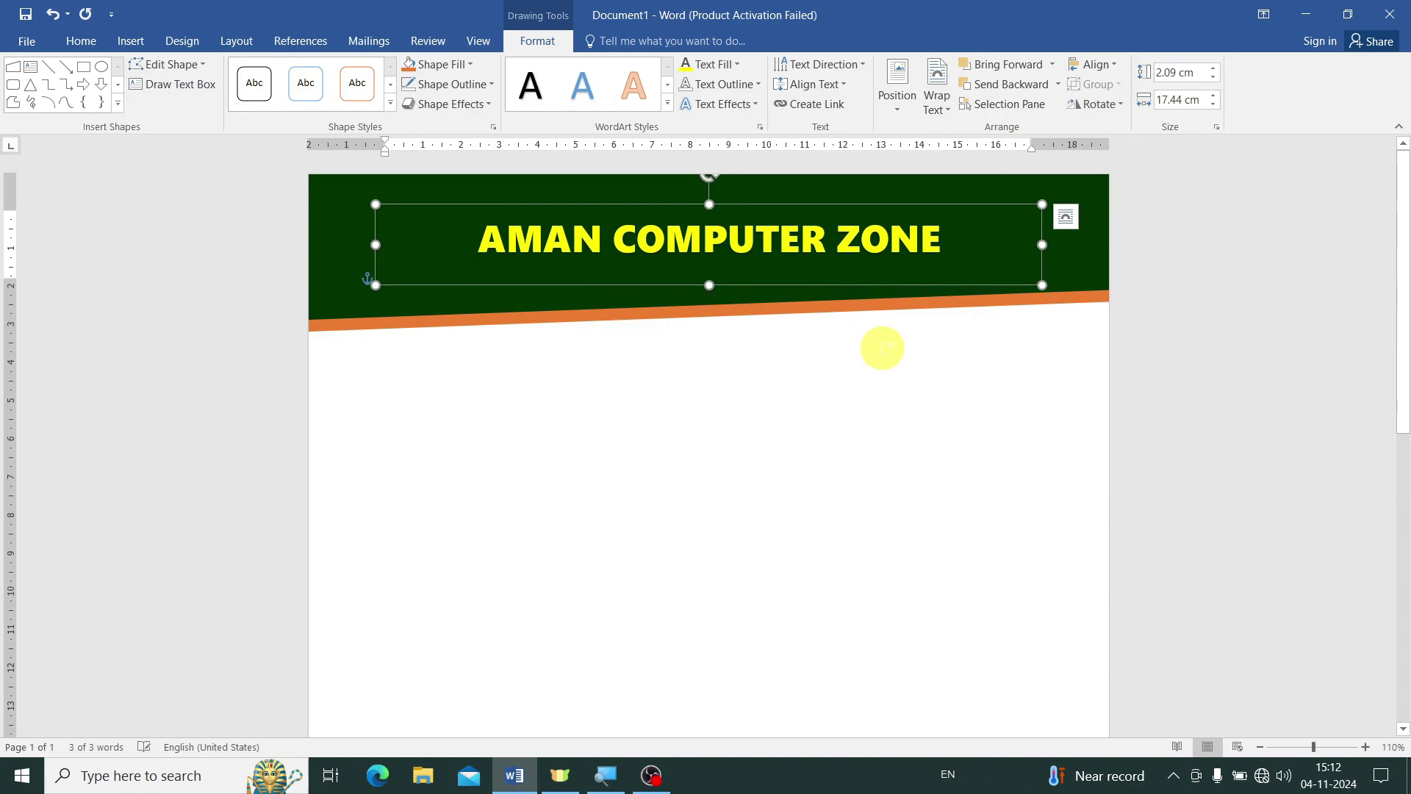
key(Up)
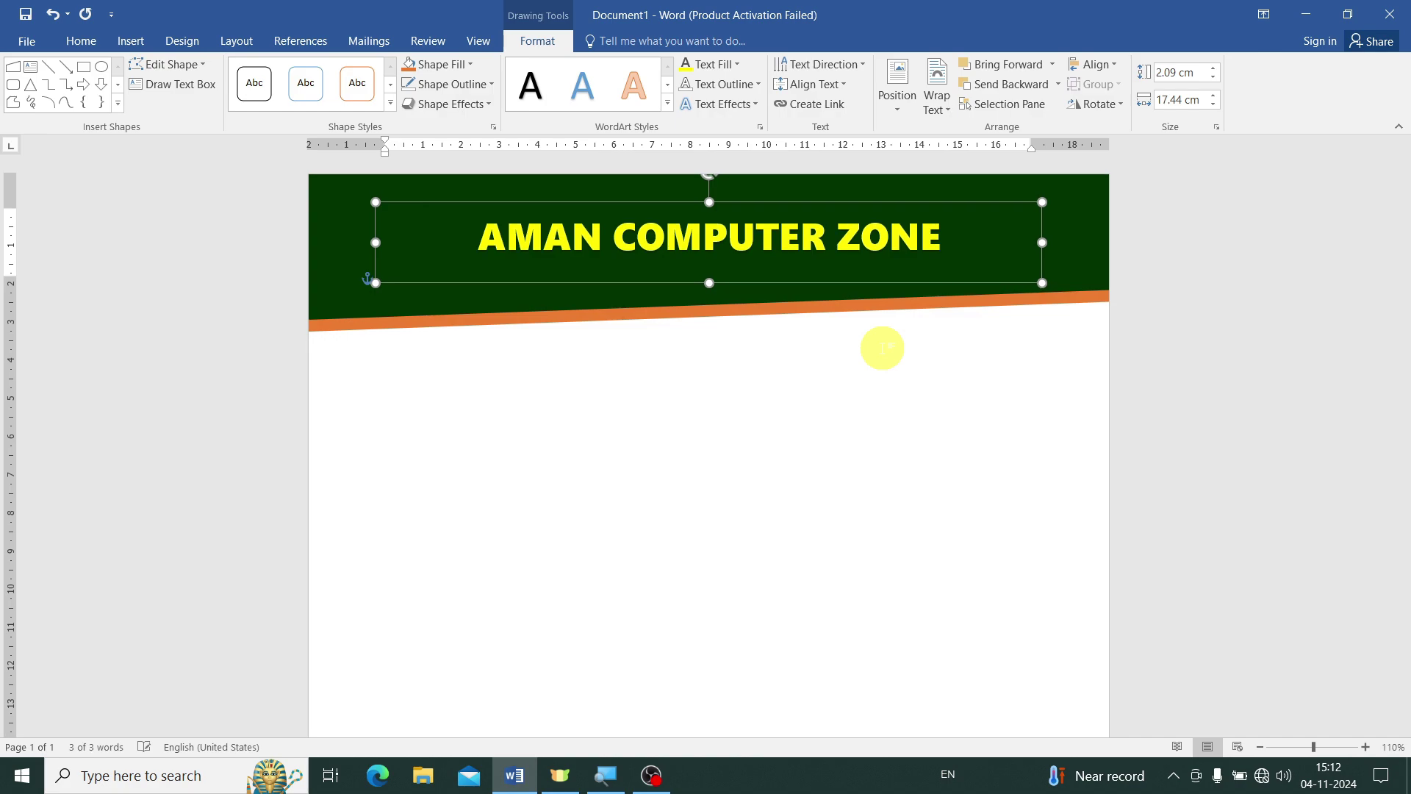
key(Up)
key(Up)
key(Up)
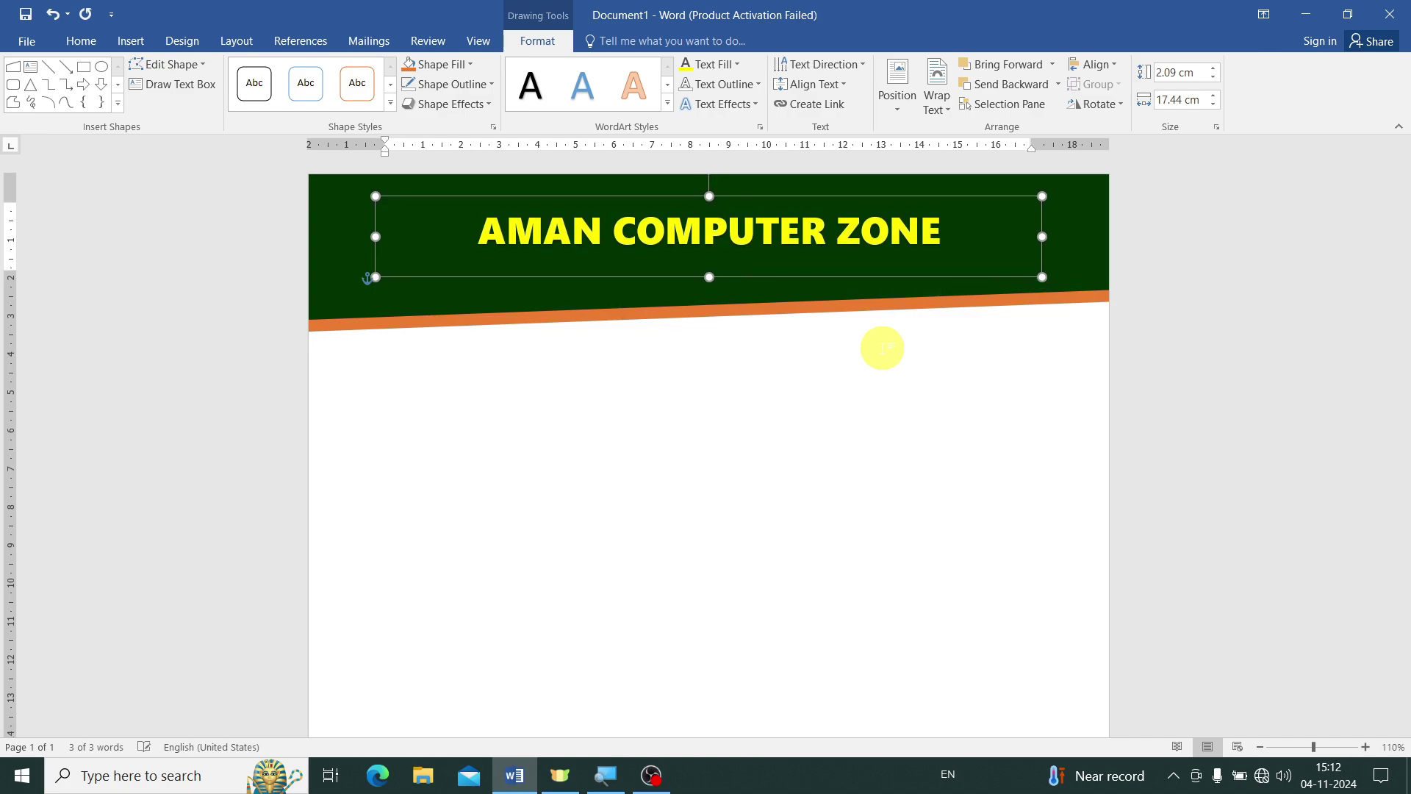
key(Up)
key(Up)
key(Up)
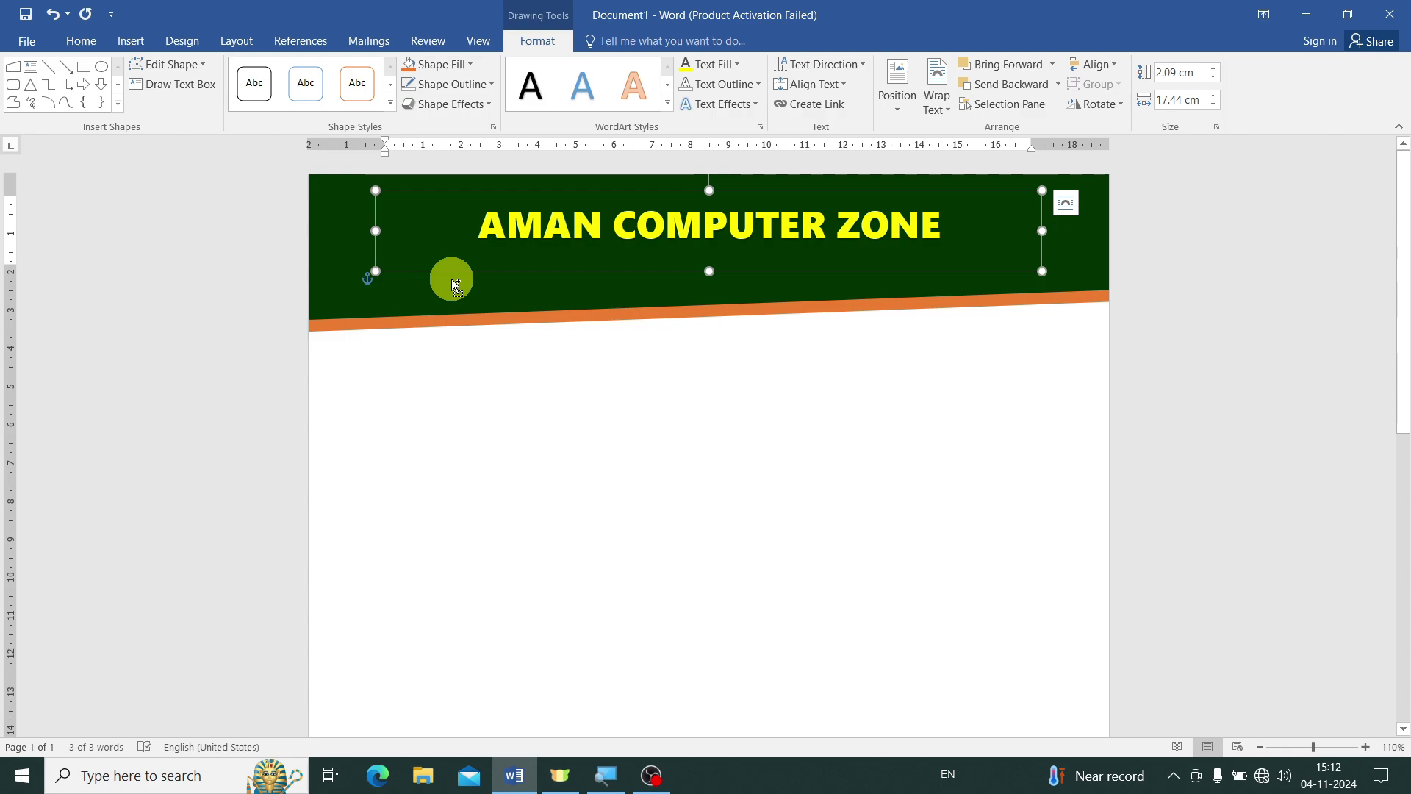
Duplicate the title, place the copy below it, and paste in the shop's address and mobile numbers.
key(ctrl+d)
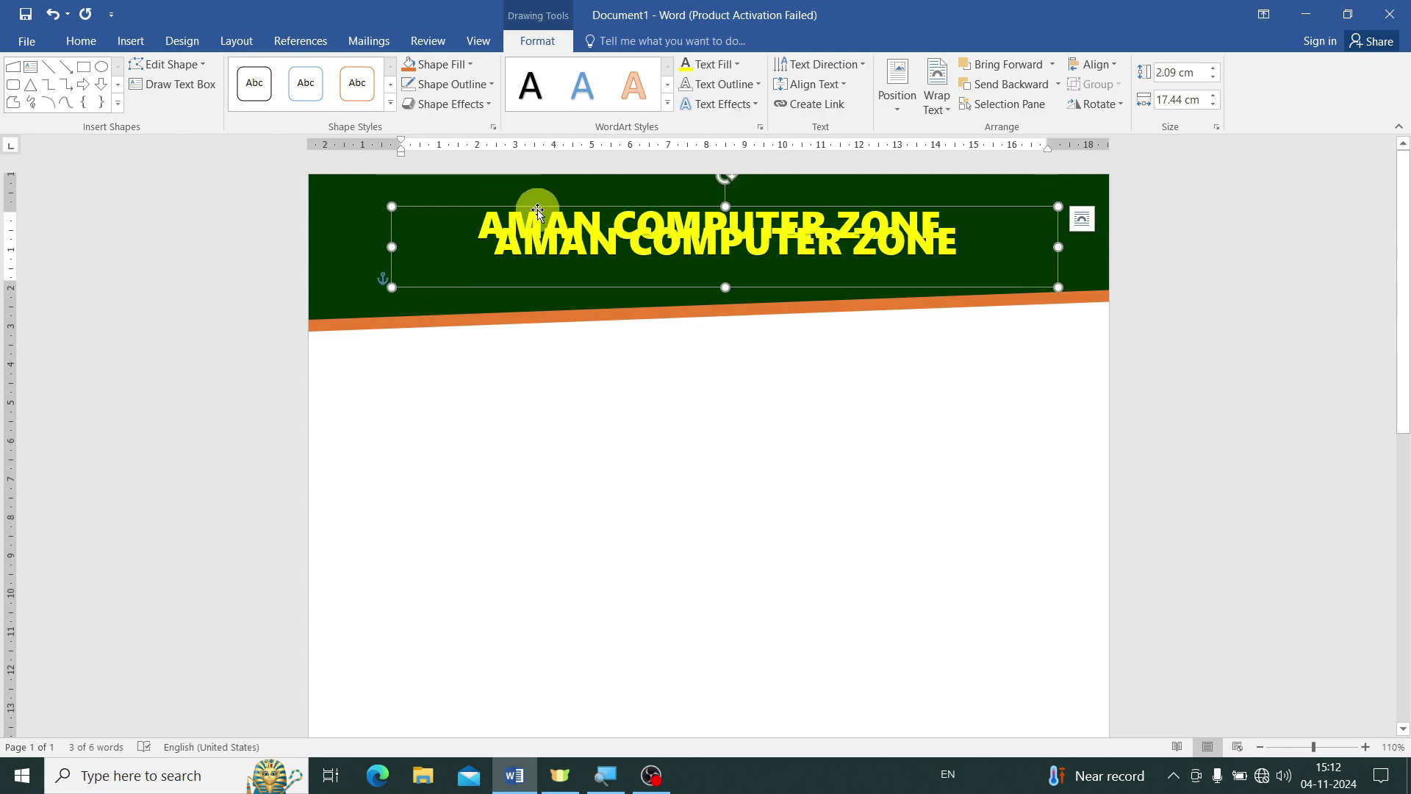
drag(512, 204, 513, 236)
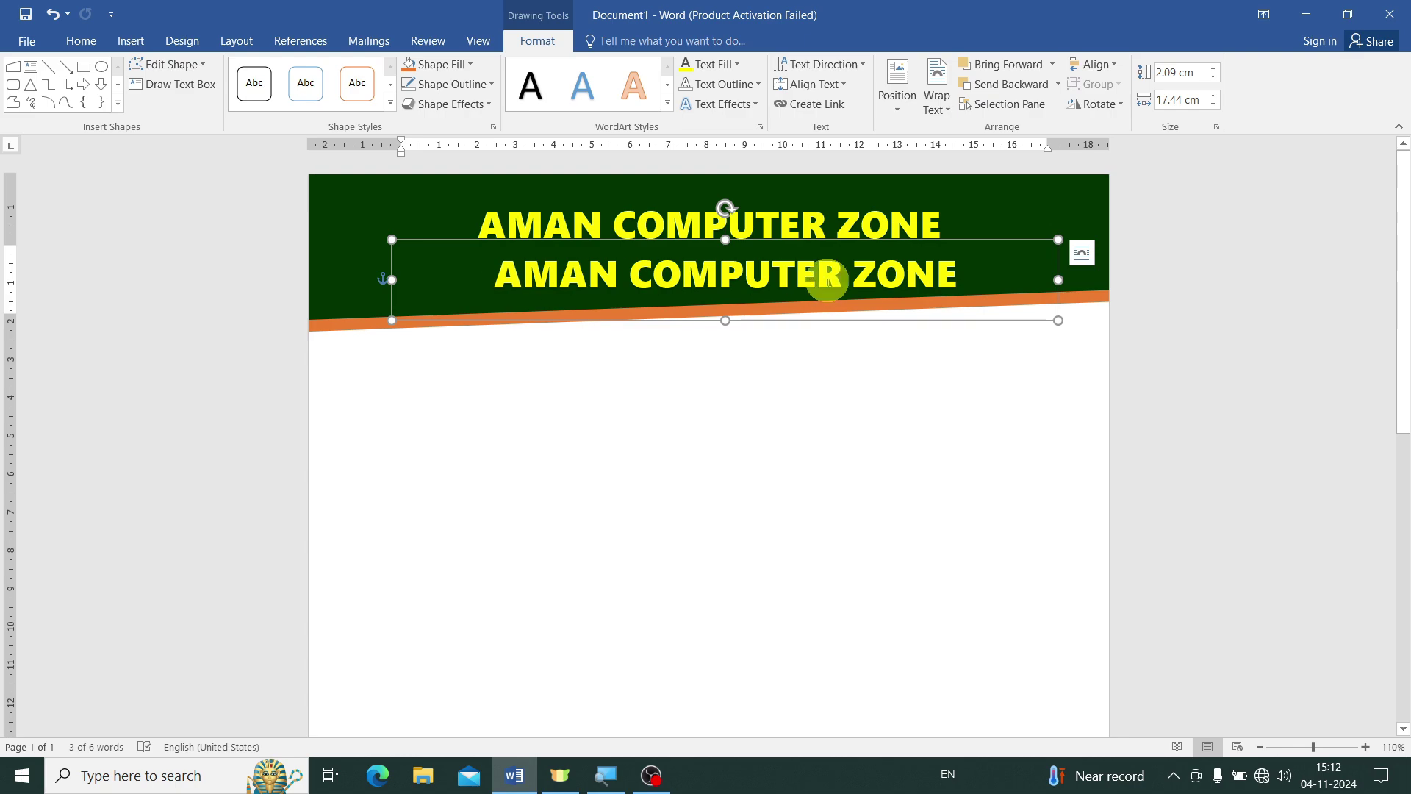
triple_click(484, 277)
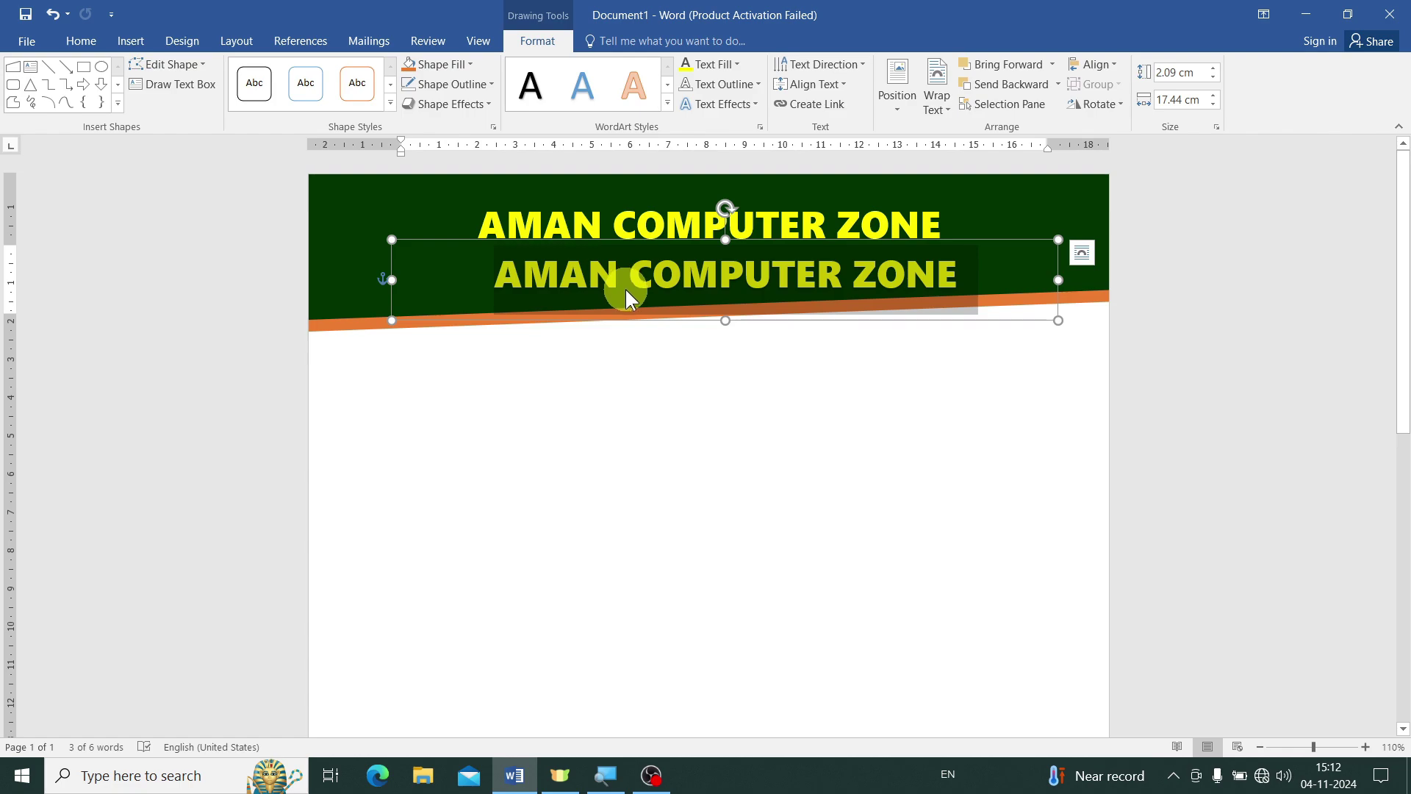
key(ctrl+v)
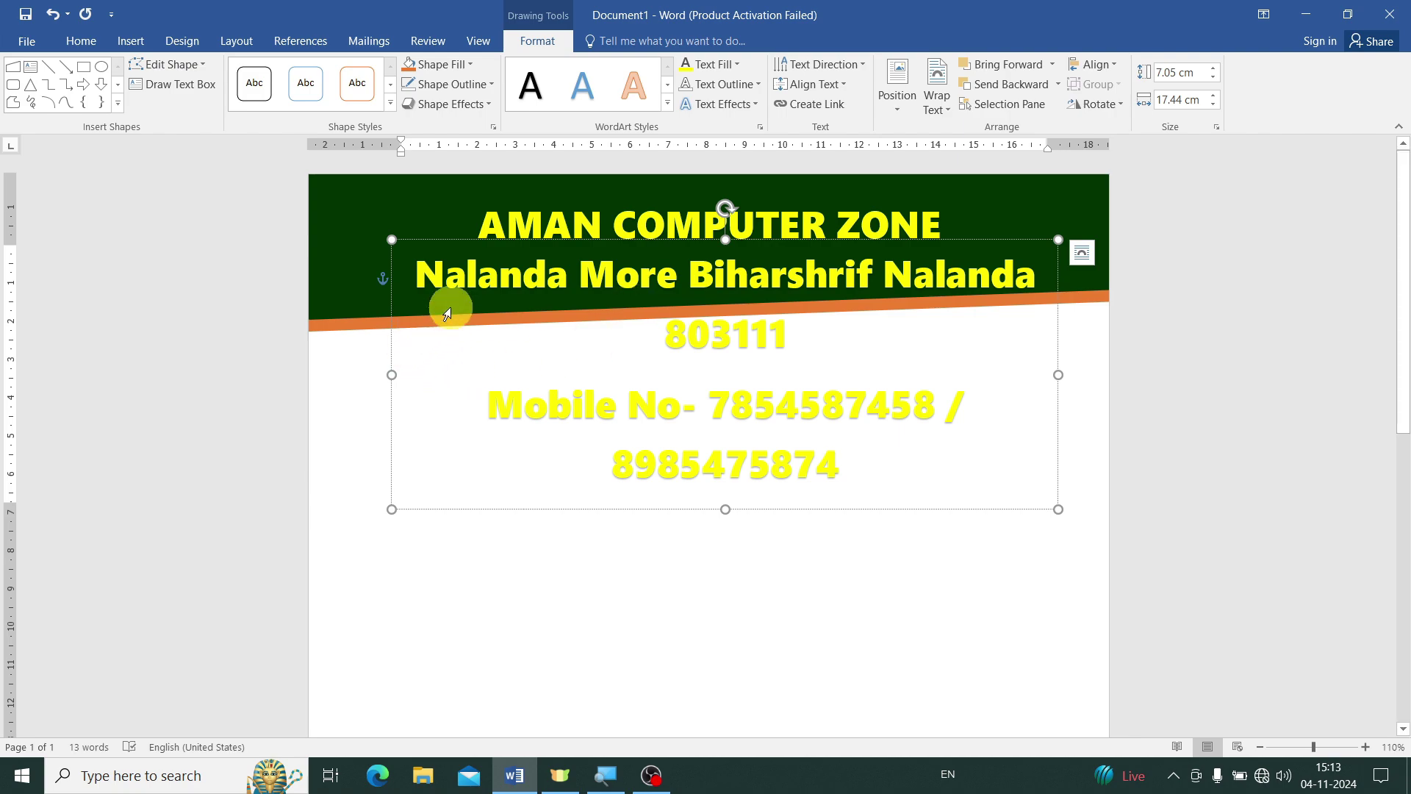
Shrink the address and mobile-number text to size 16 and colour it white.
drag(419, 275, 857, 450)
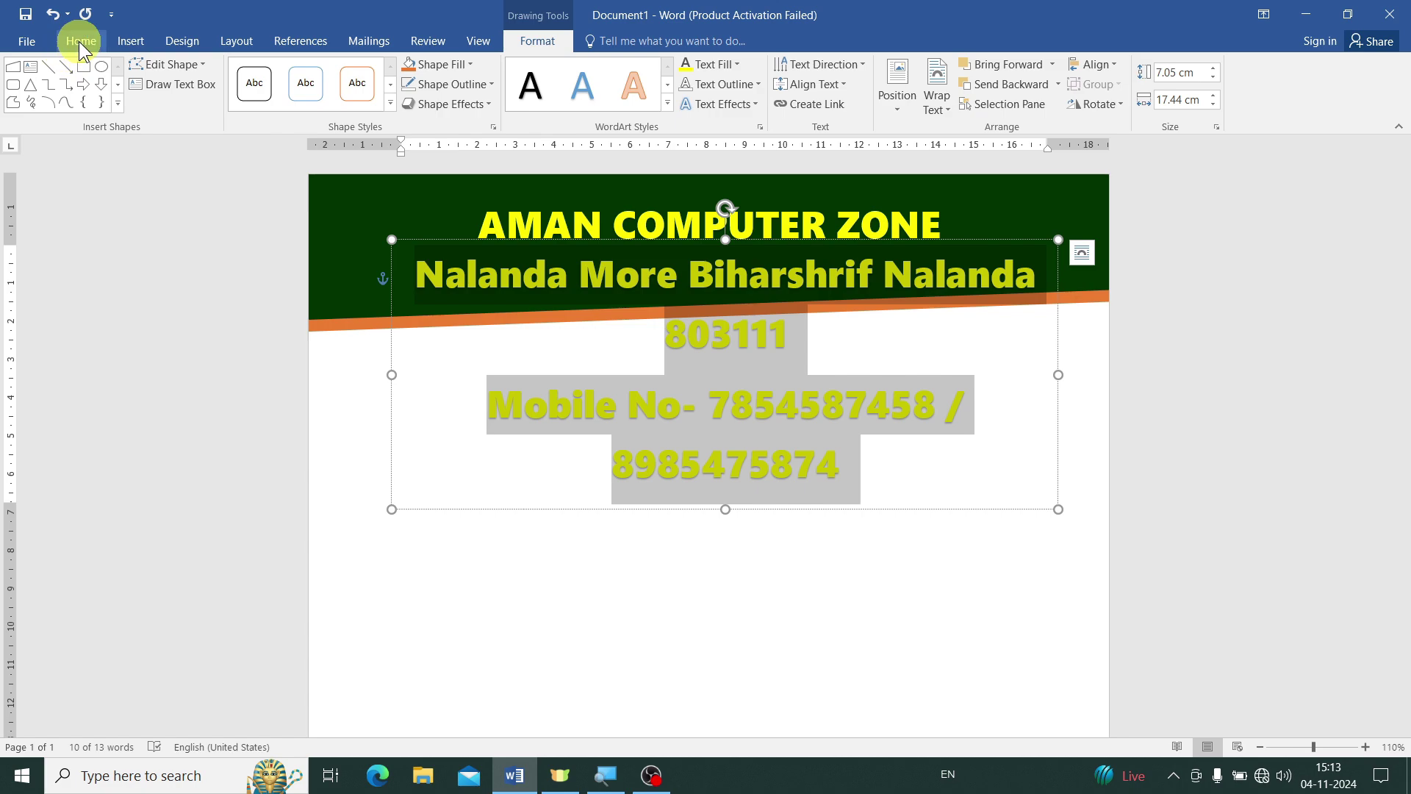
click(81, 41)
click(288, 76)
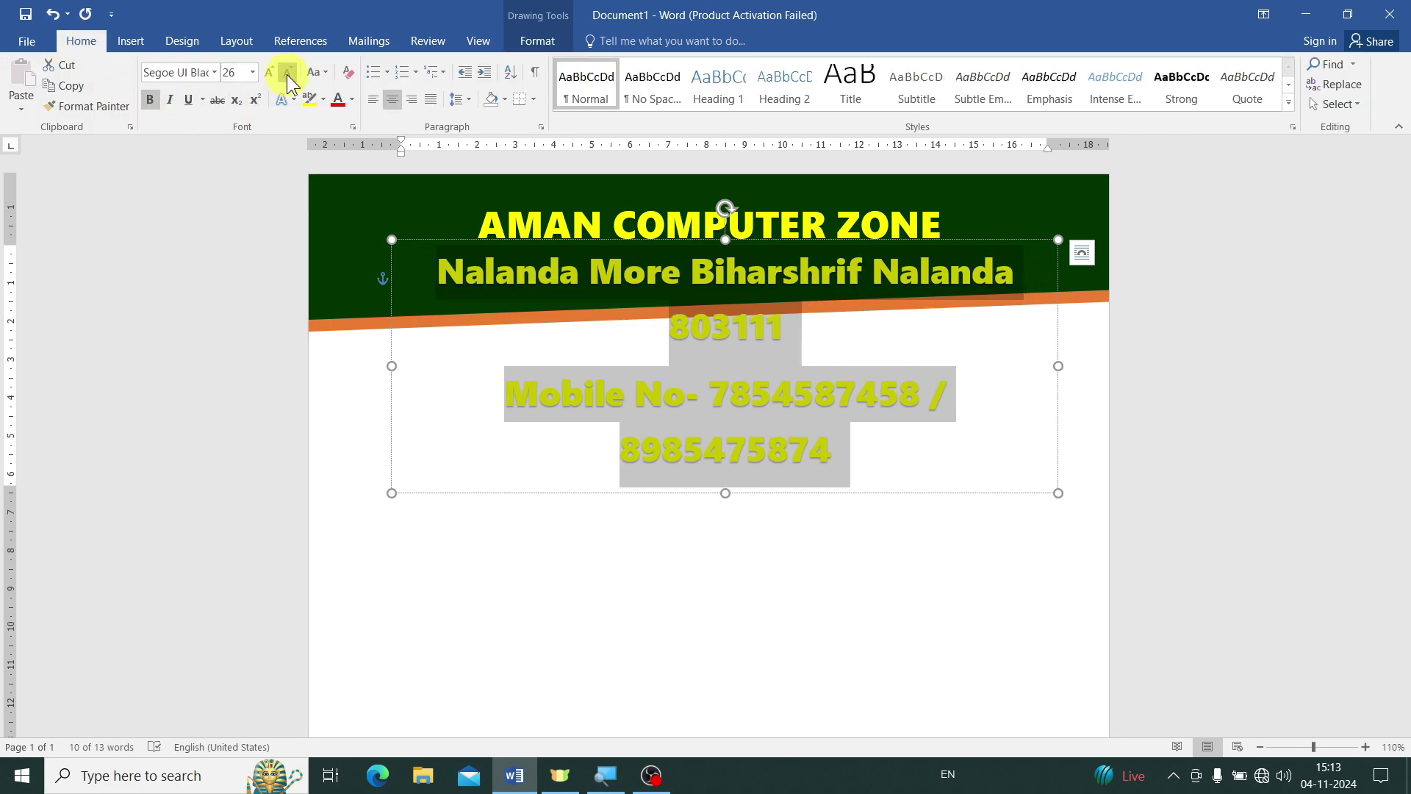
click(287, 76)
click(287, 76)
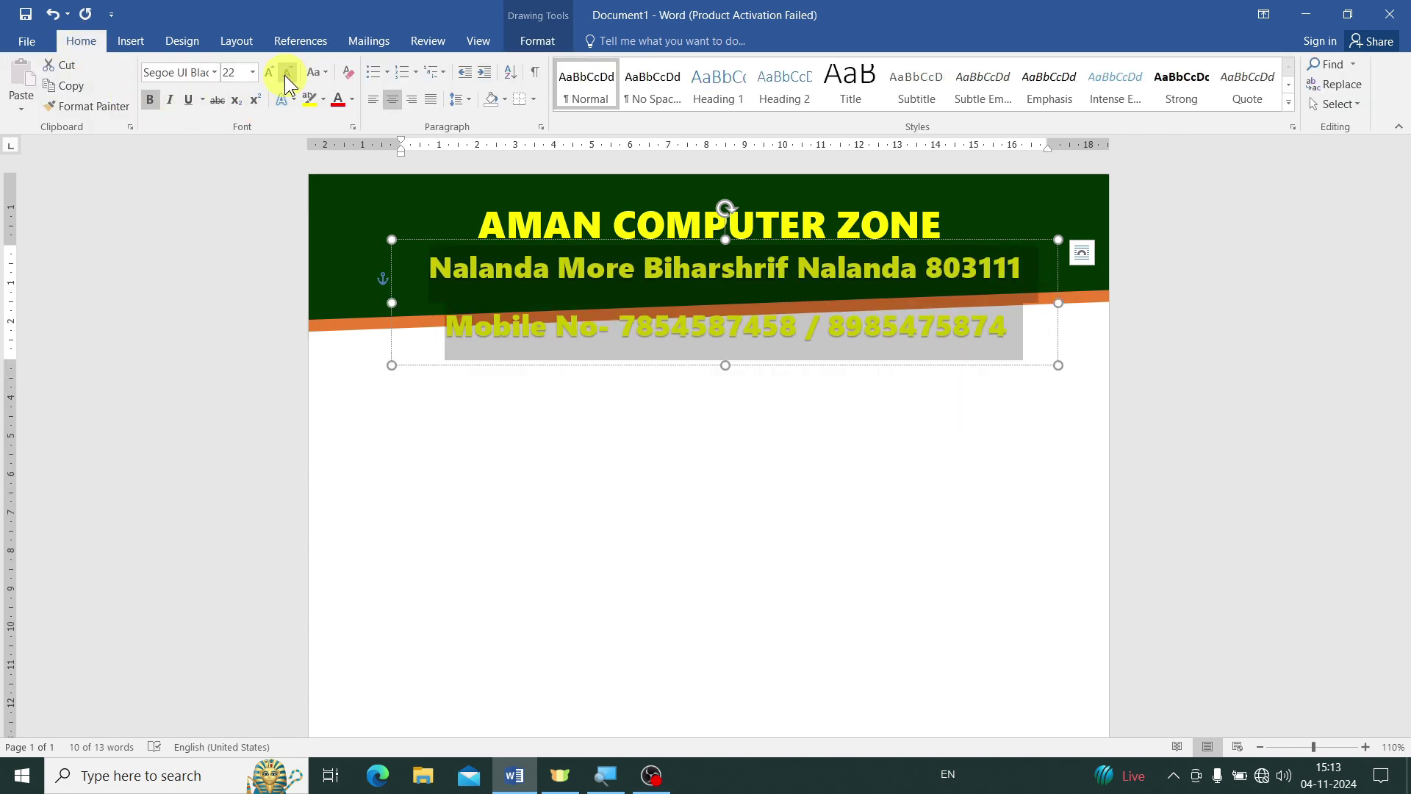
click(353, 100)
click(337, 160)
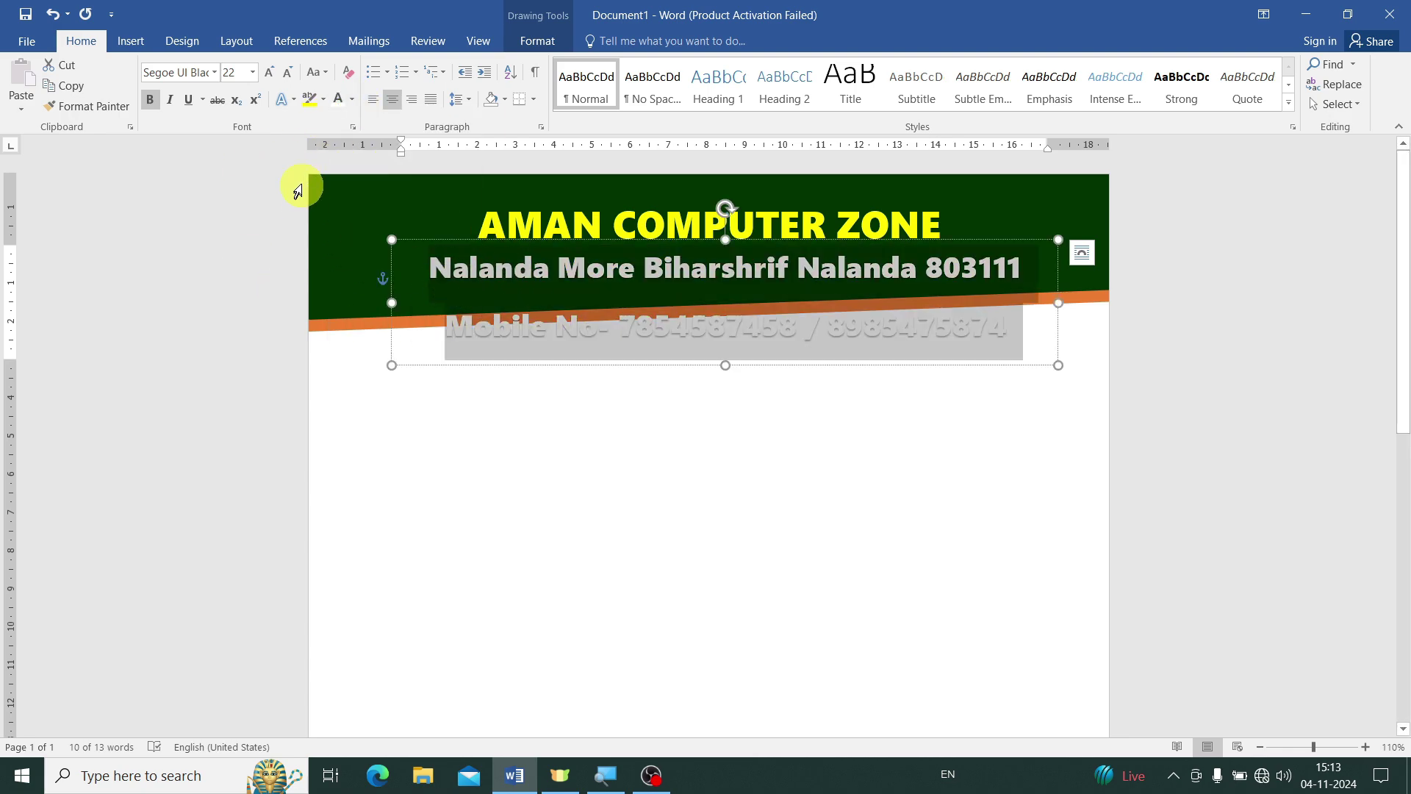
click(289, 72)
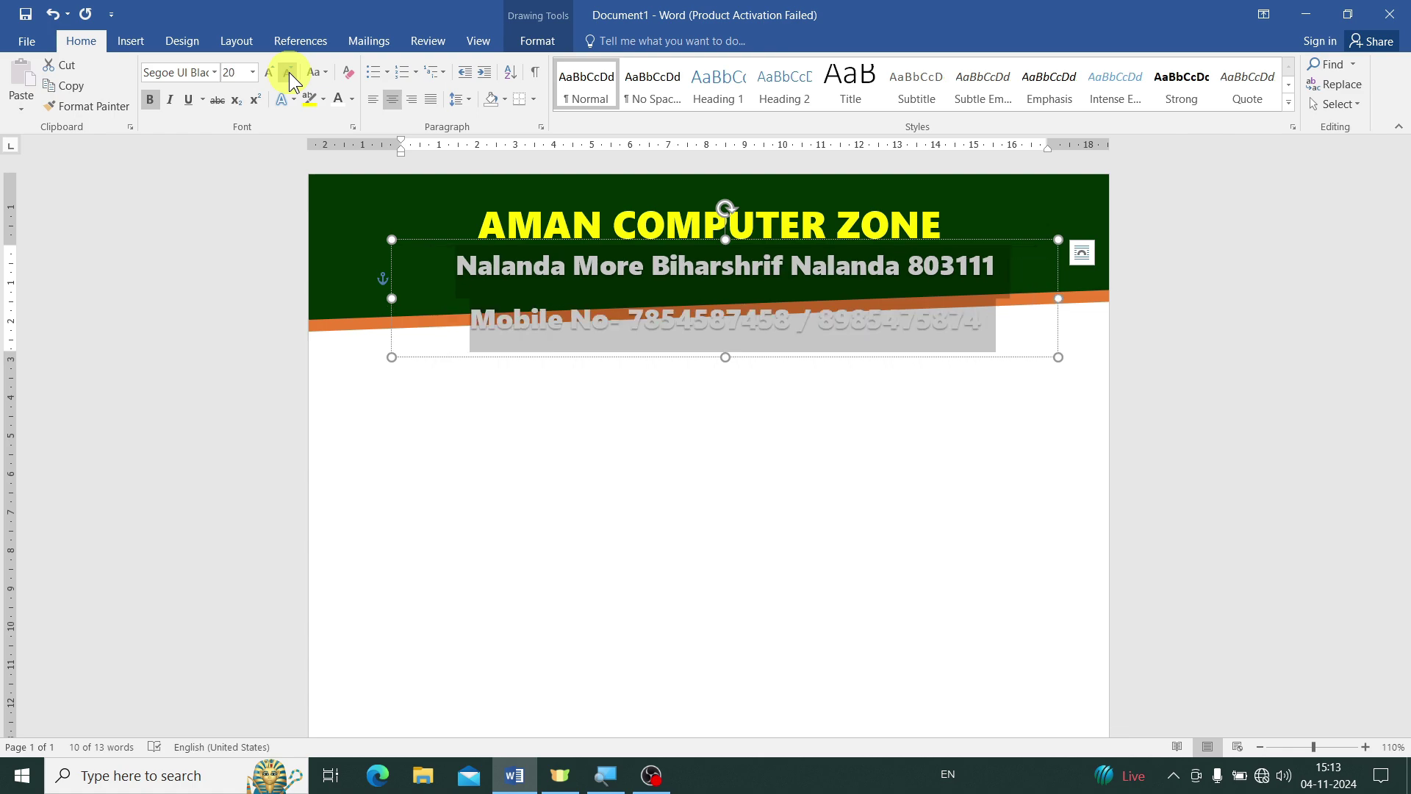
click(289, 72)
click(289, 72)
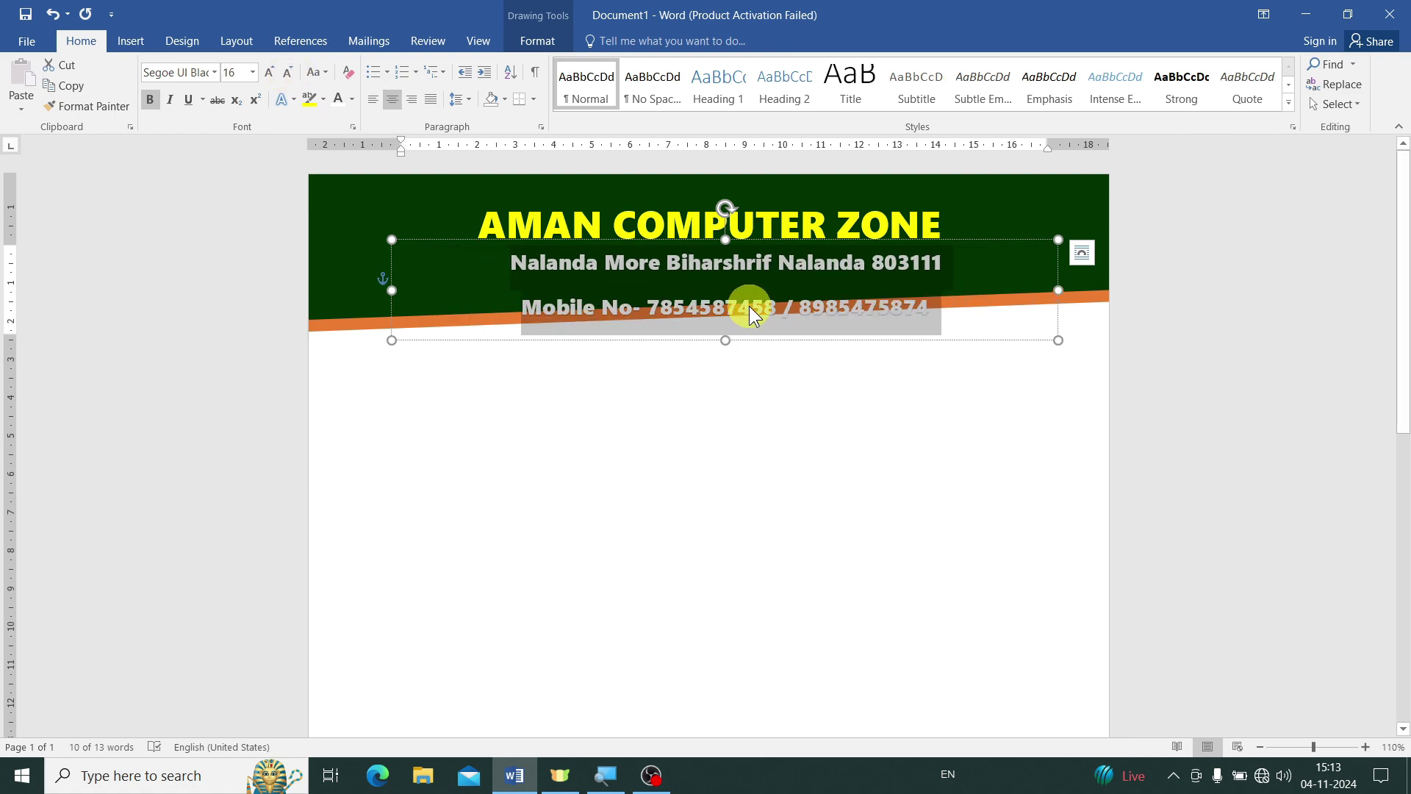
key(Escape)
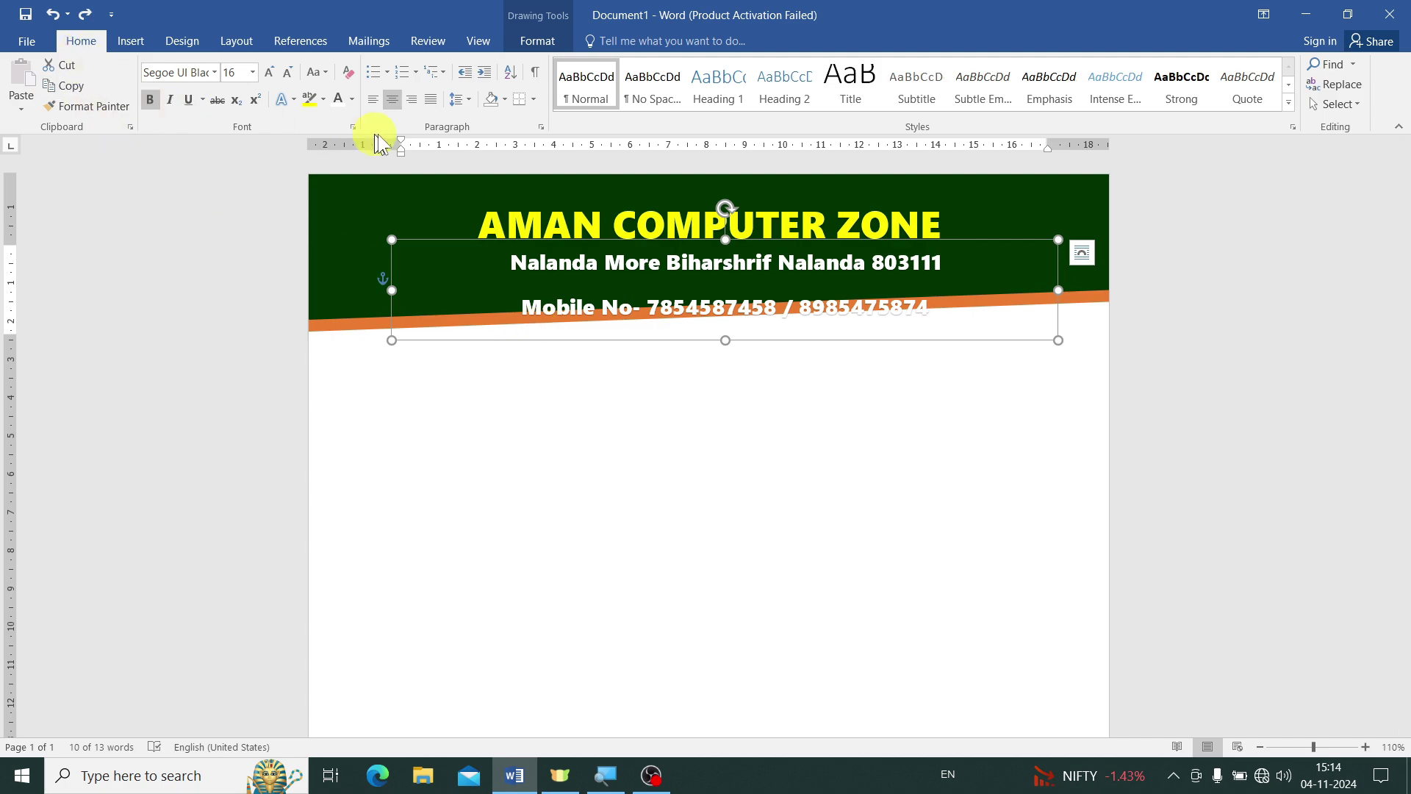
Remove the space after paragraphs and reduce the address text to size 14.
click(465, 100)
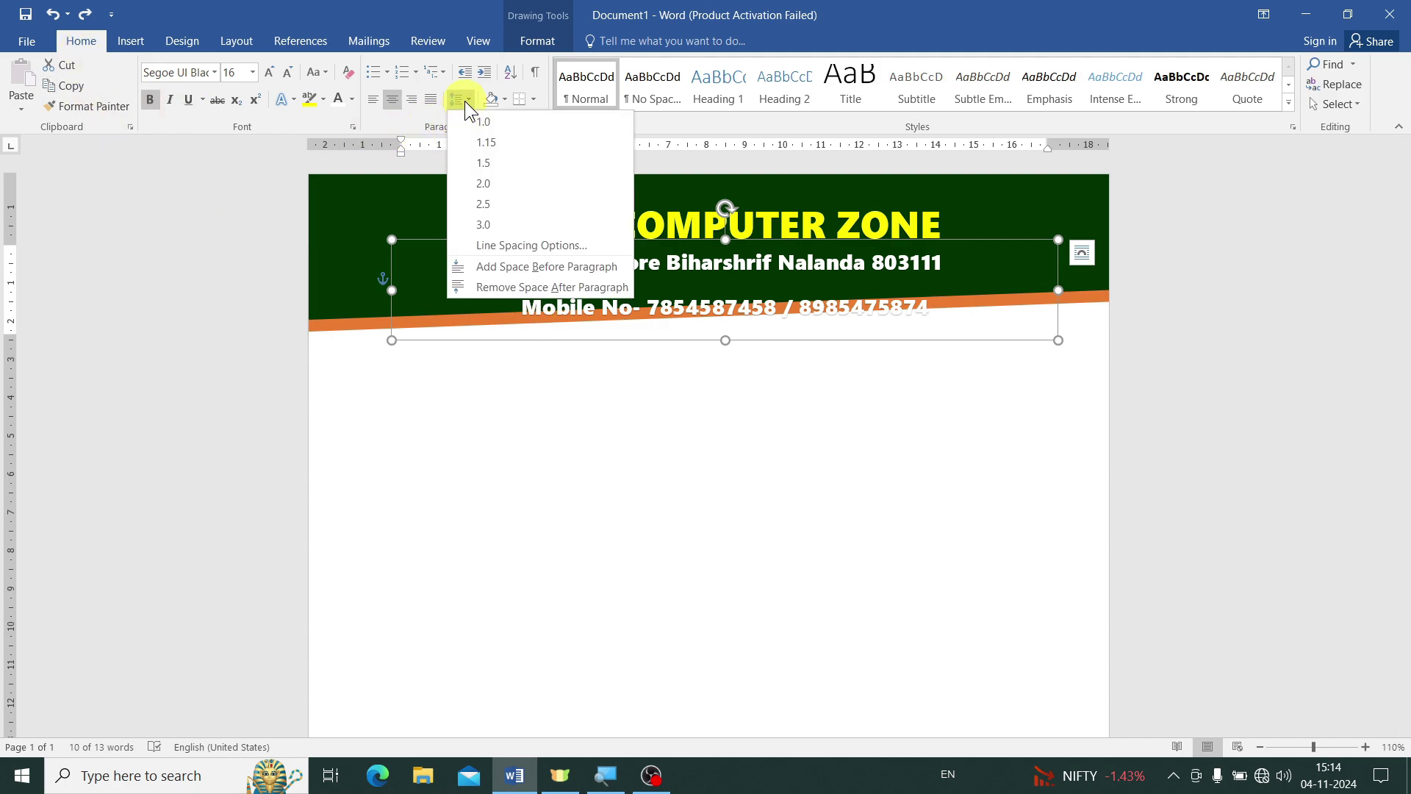
click(533, 287)
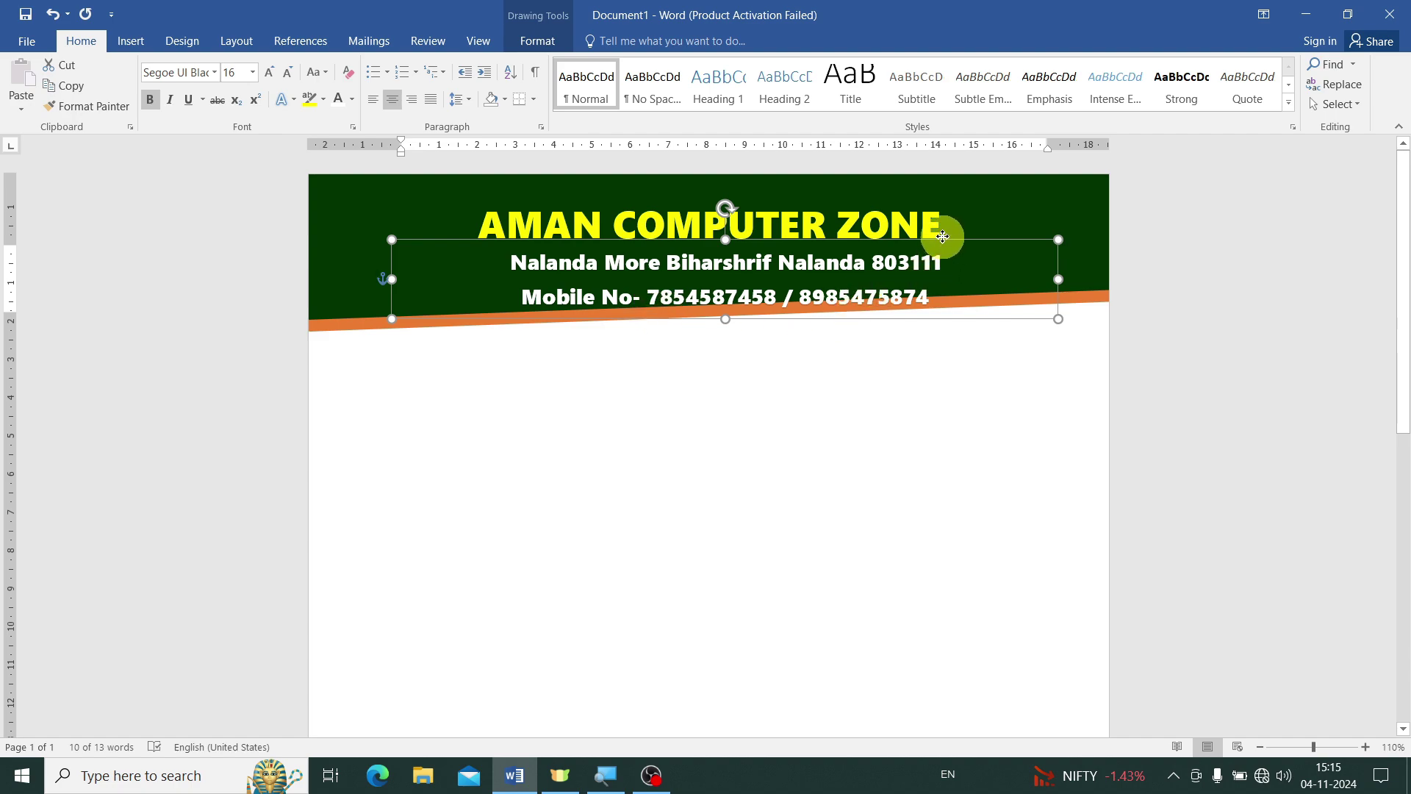
drag(945, 241, 936, 233)
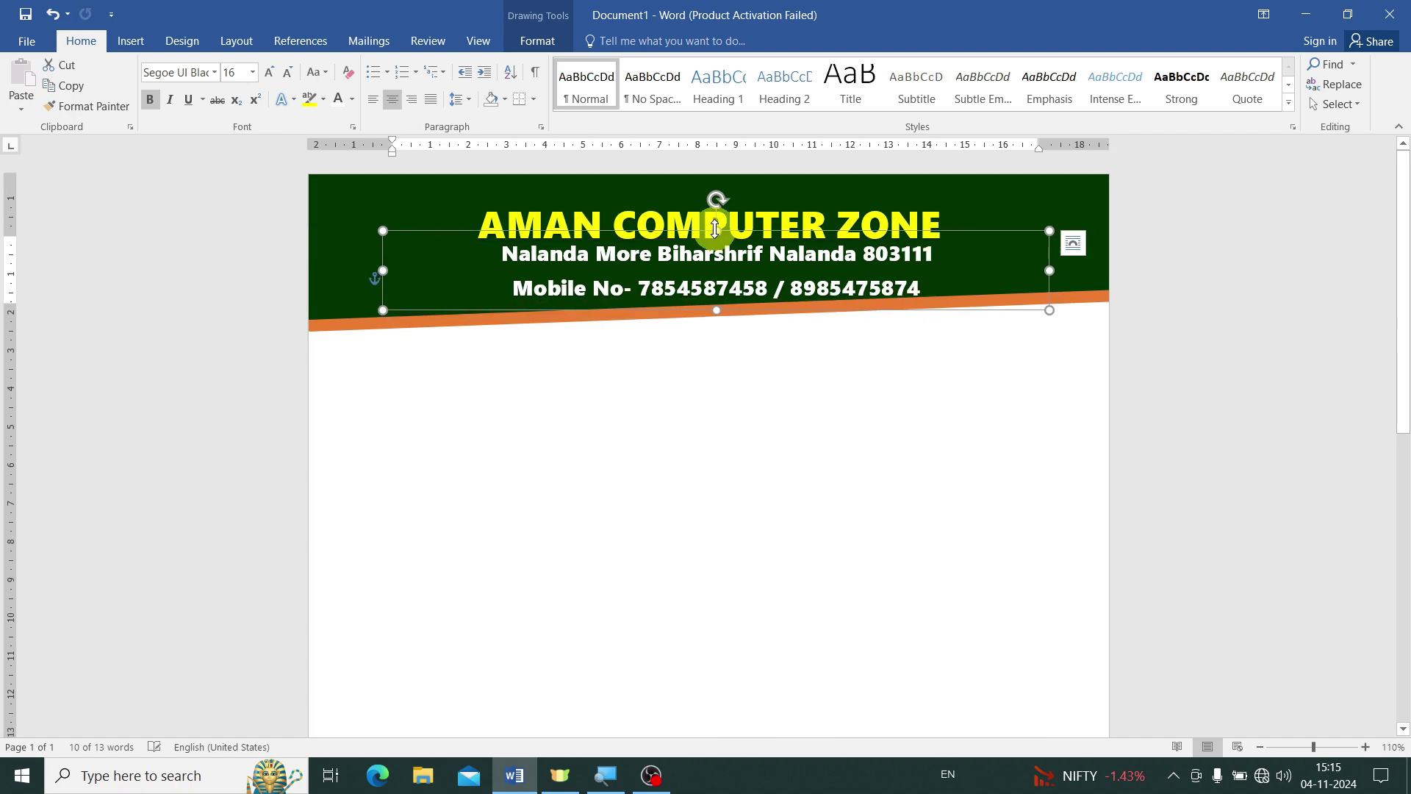
click(289, 73)
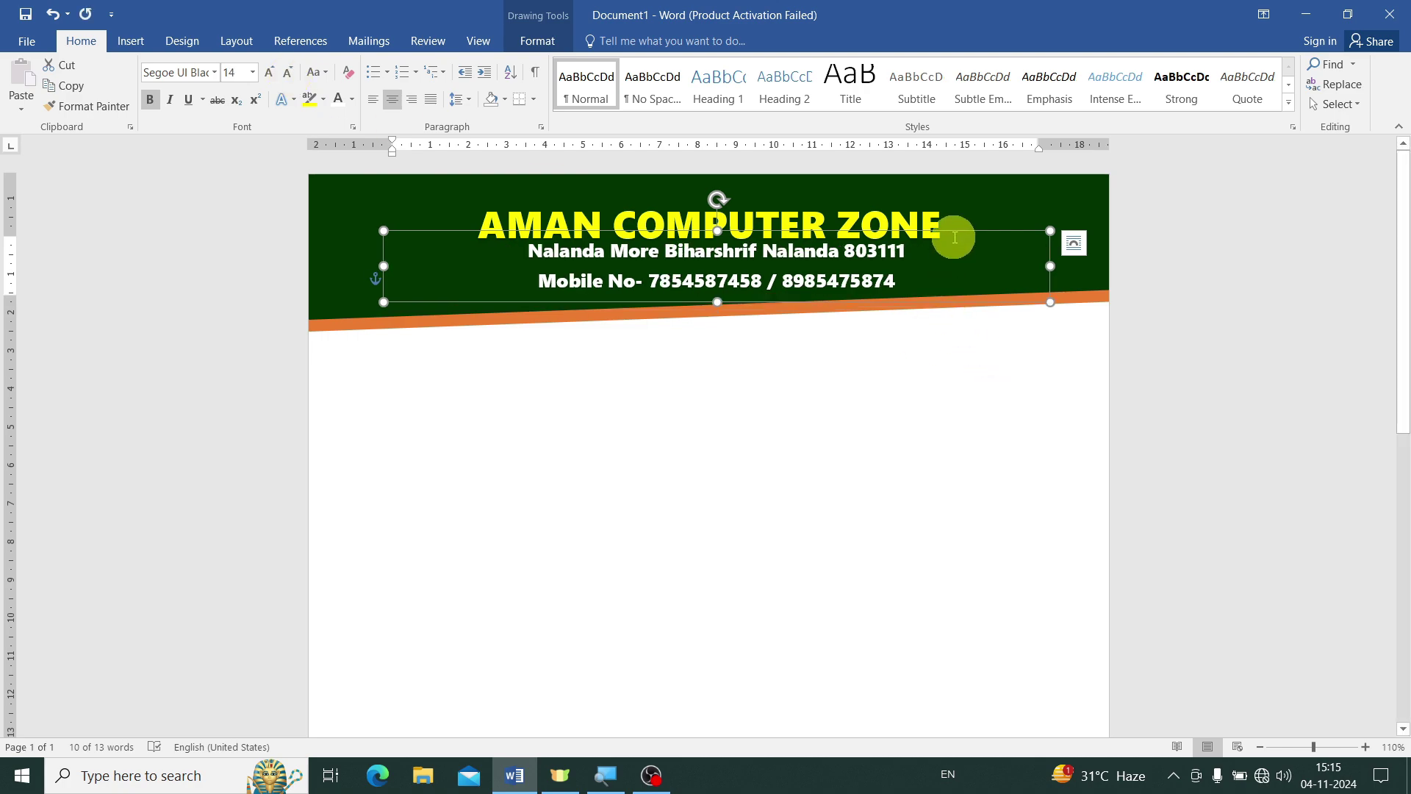
drag(953, 233, 953, 239)
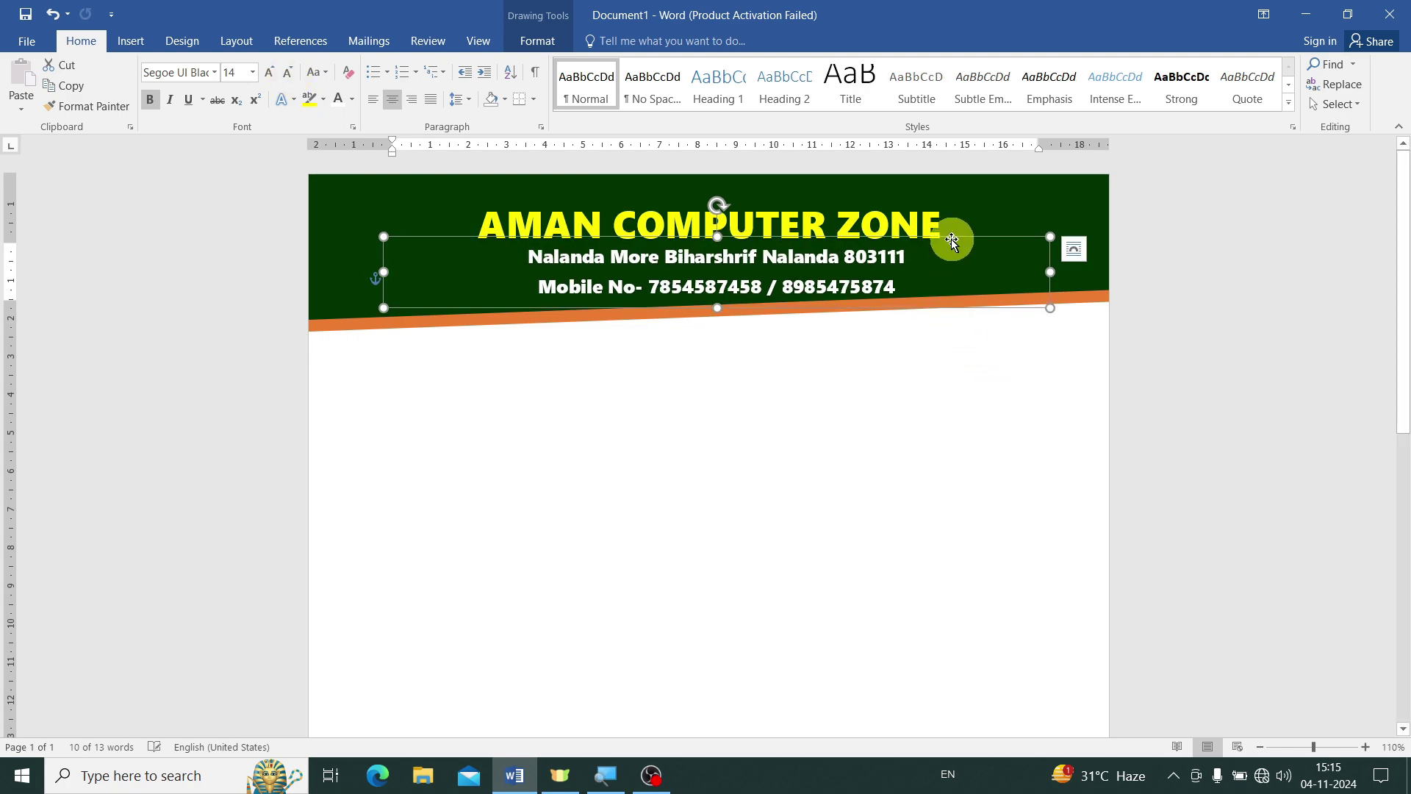
Centre the address box horizontally on the page.
click(532, 41)
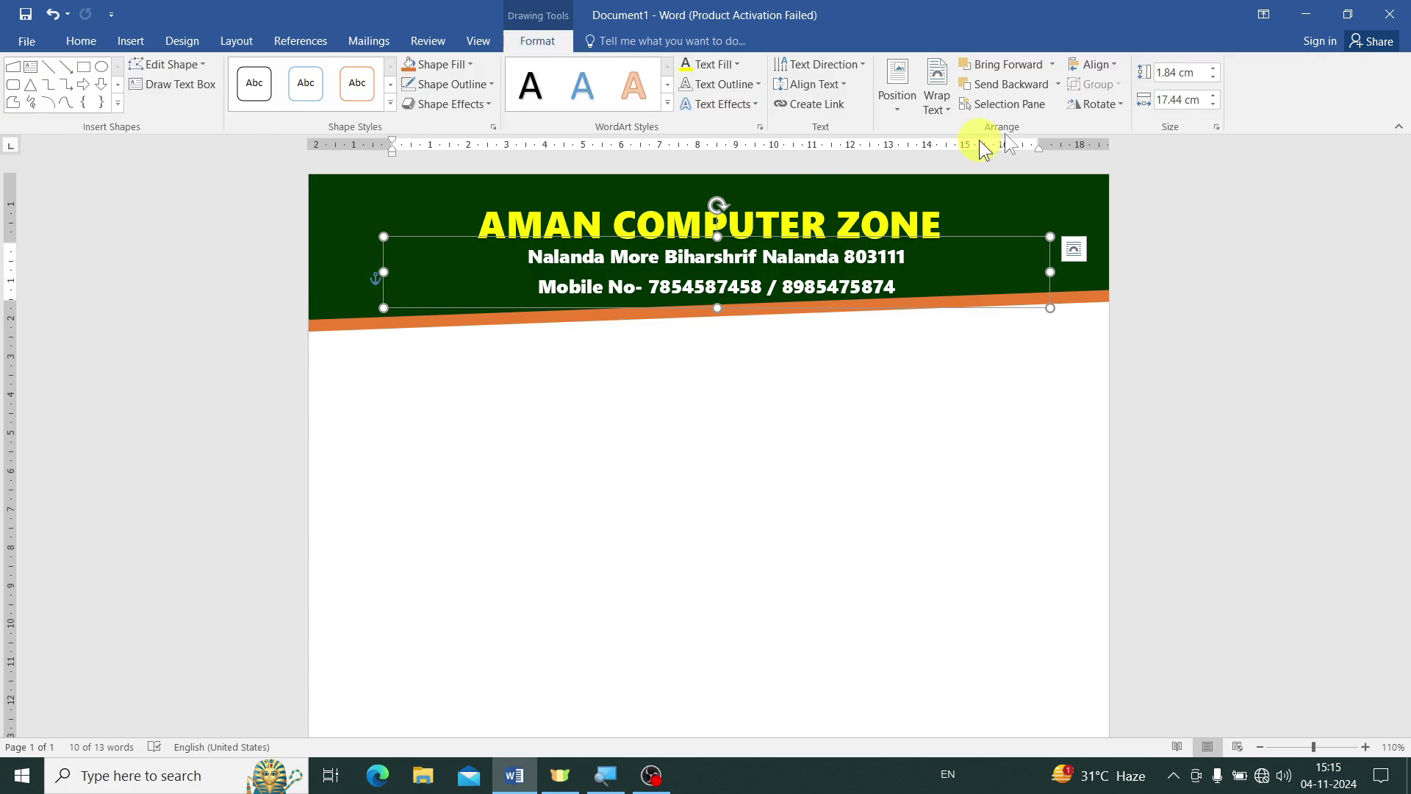
click(1087, 68)
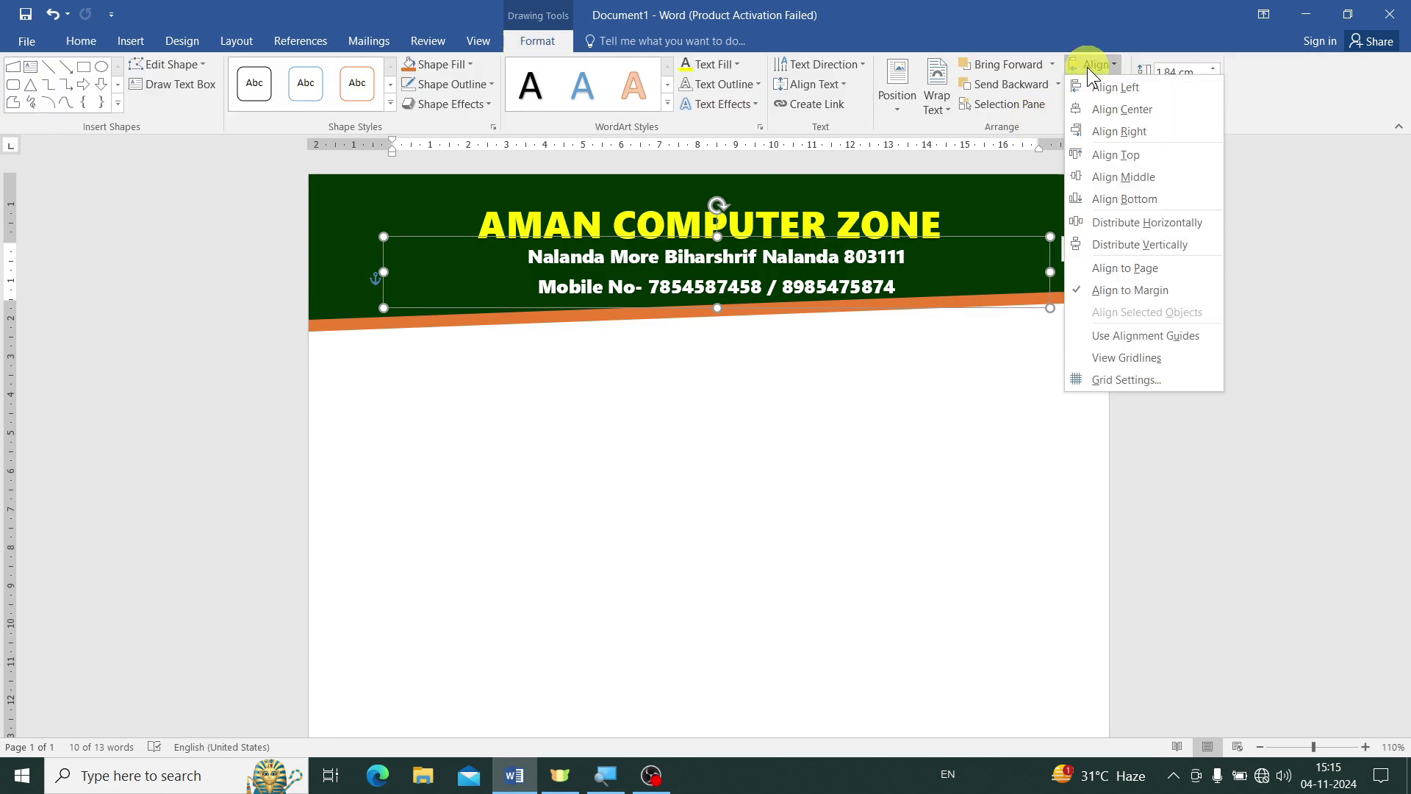
click(1105, 110)
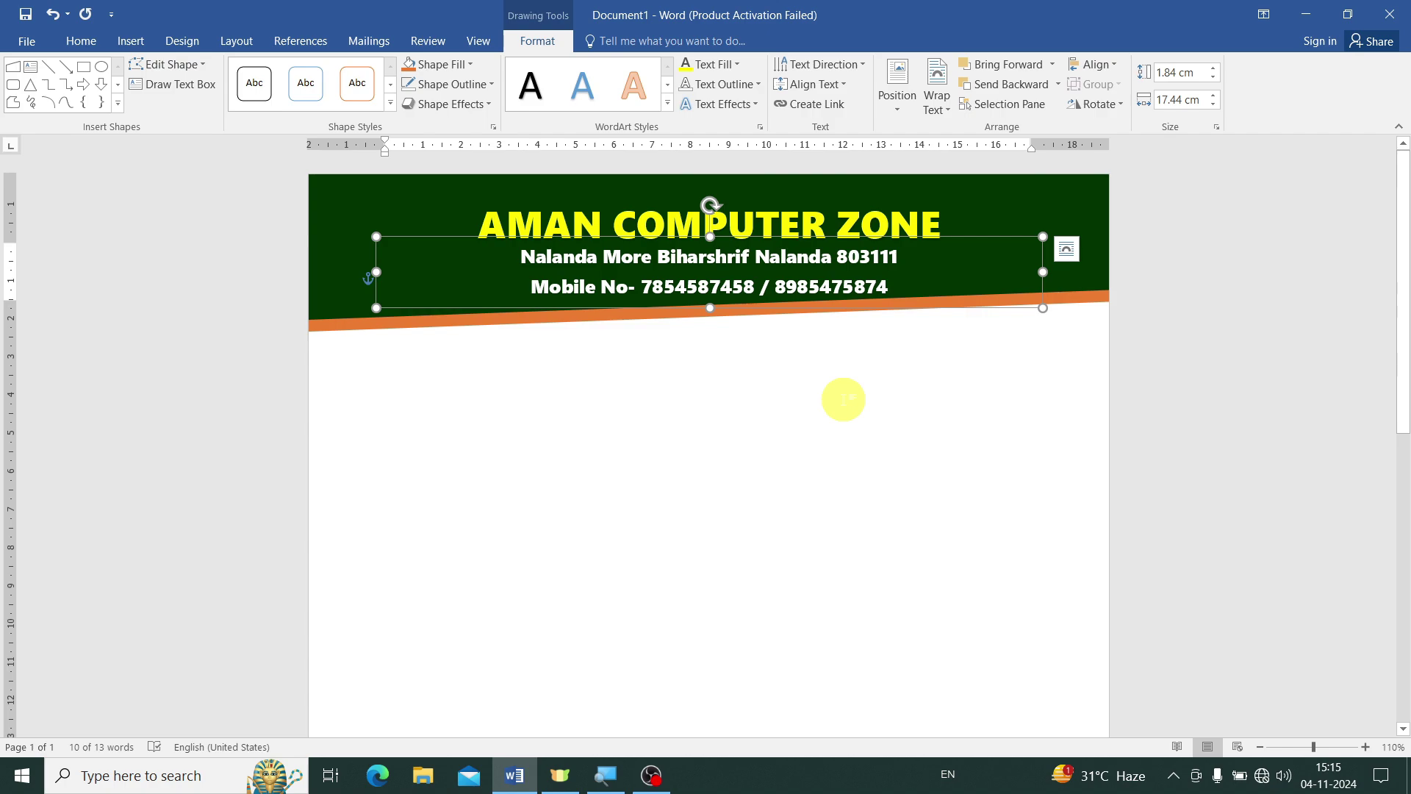
click(844, 399)
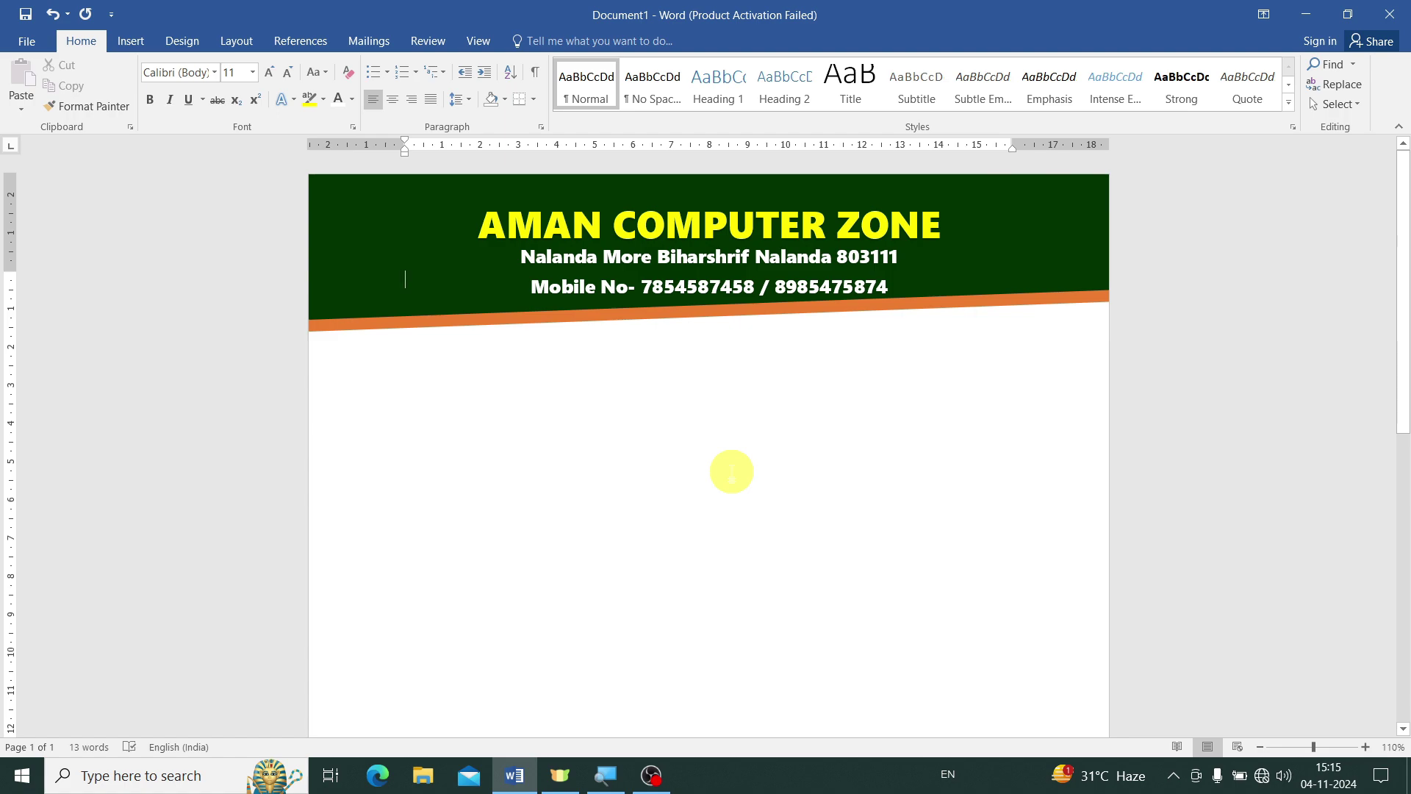
Draw a full-width, outline-free dark green rectangle along the bottom of the page.
scroll(731, 471, down, 10)
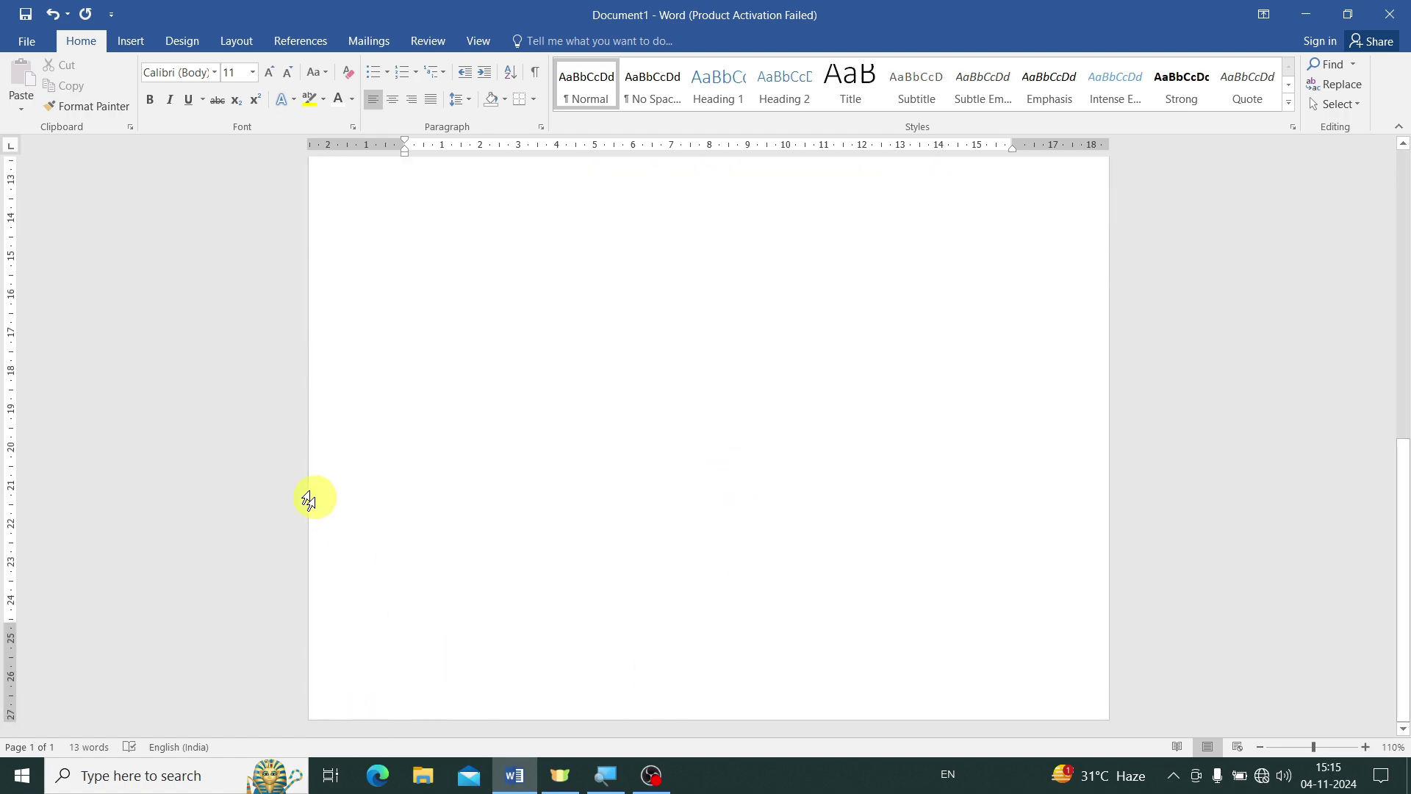
click(130, 43)
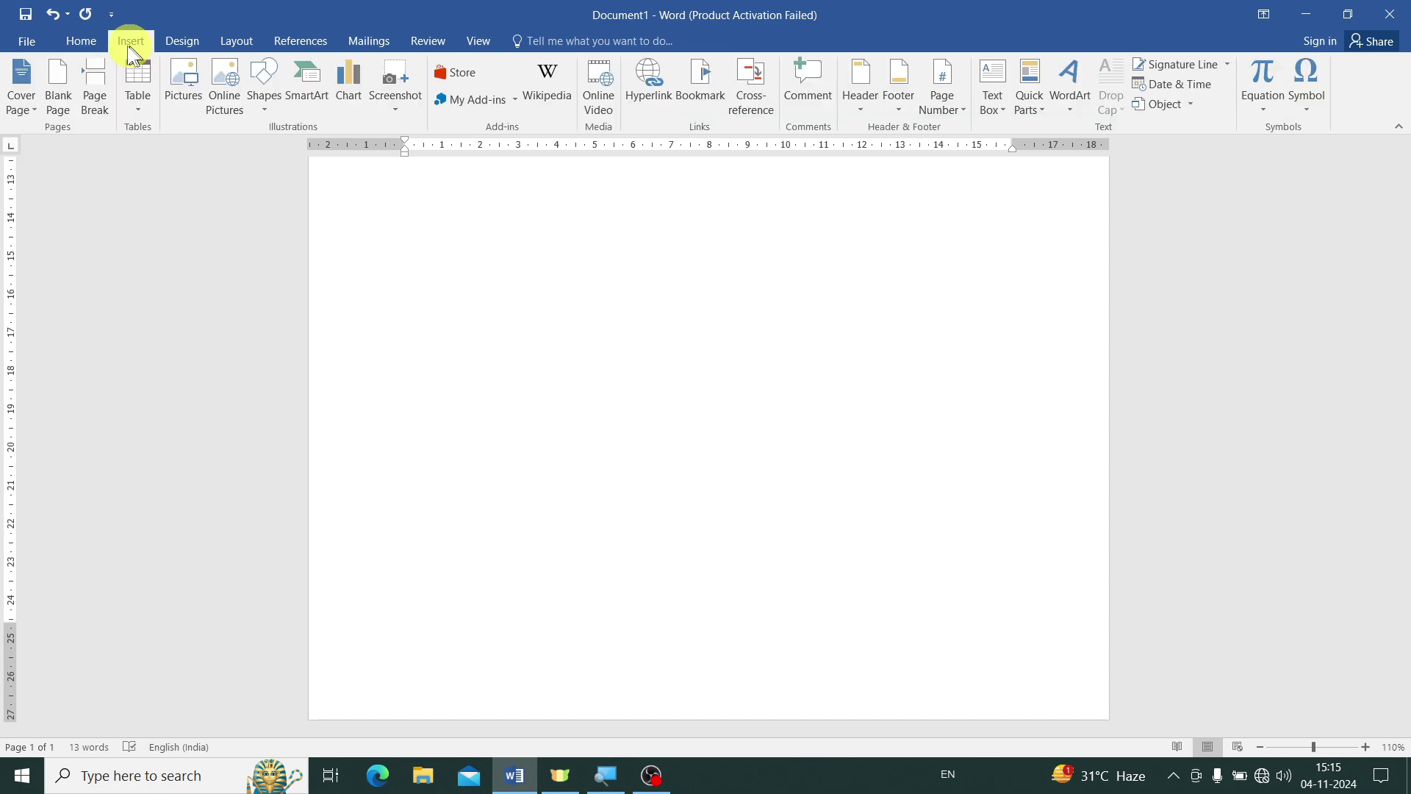
click(263, 87)
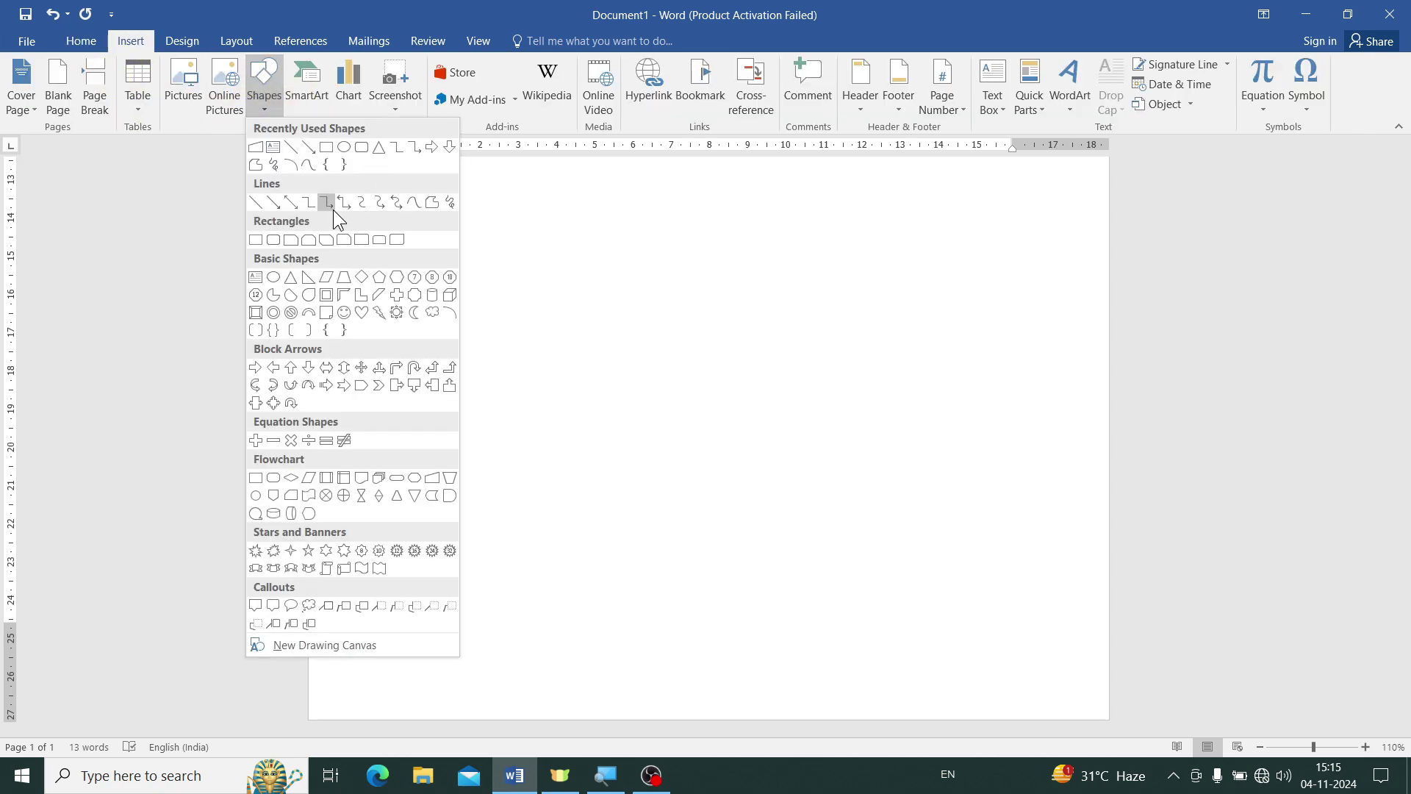
click(327, 148)
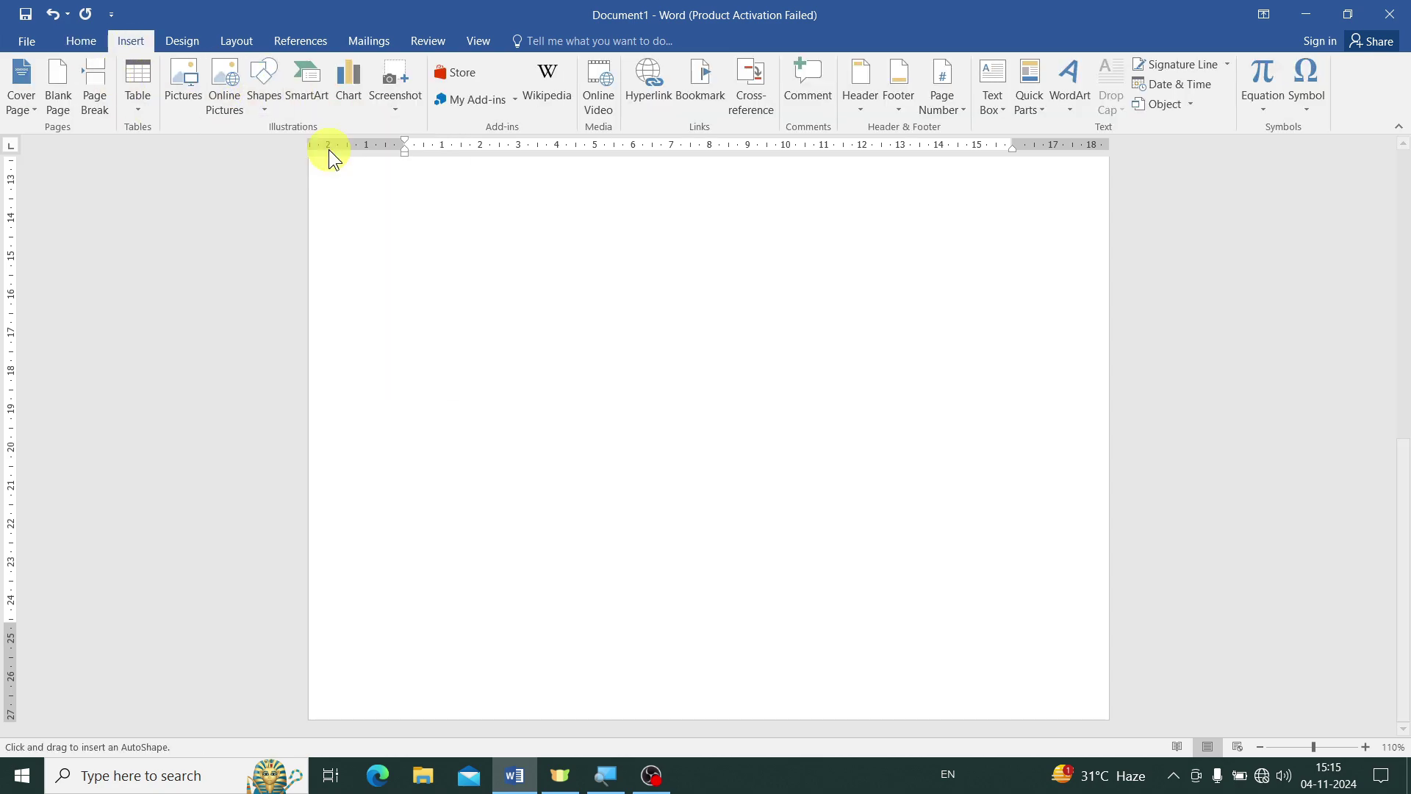
drag(313, 596, 1107, 659)
drag(439, 641, 441, 679)
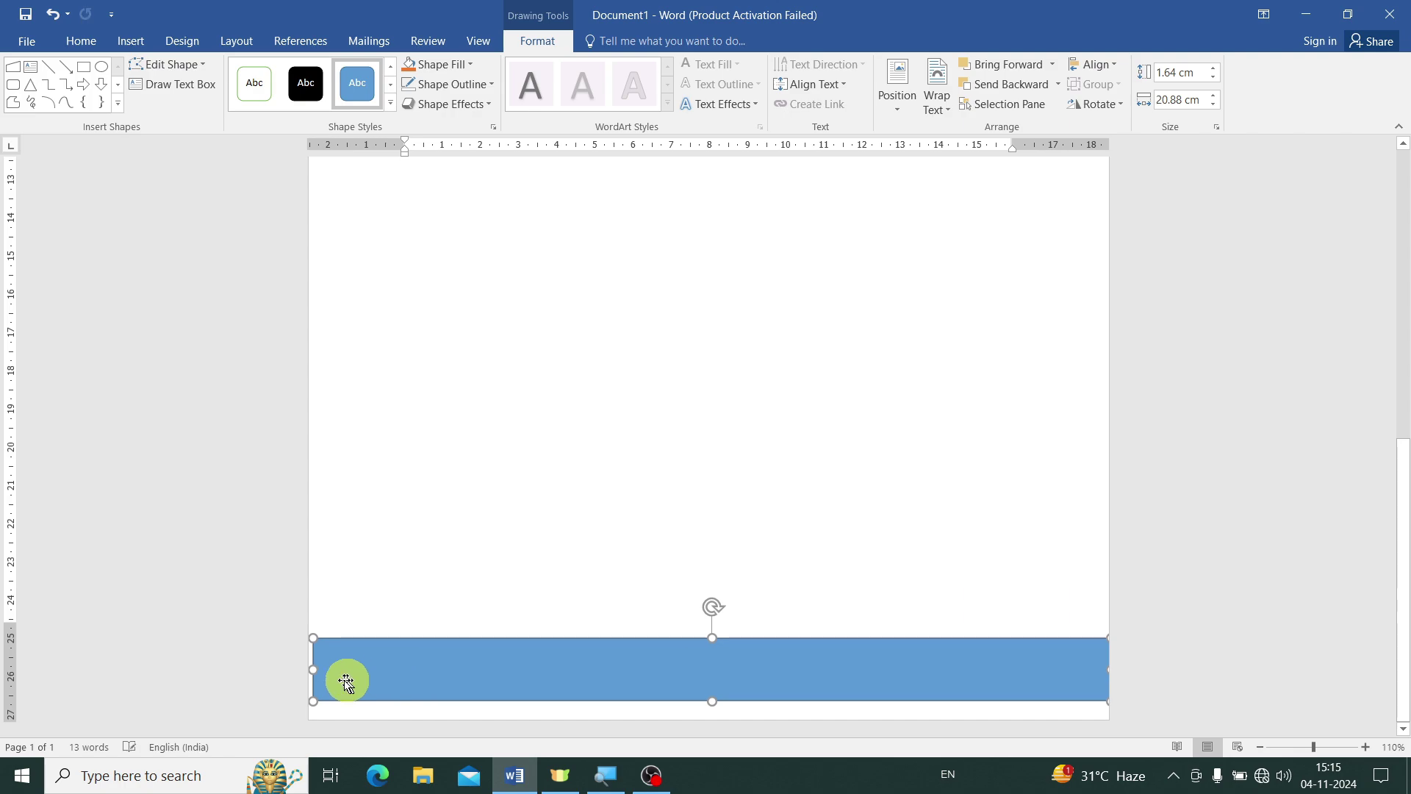
drag(311, 671, 308, 671)
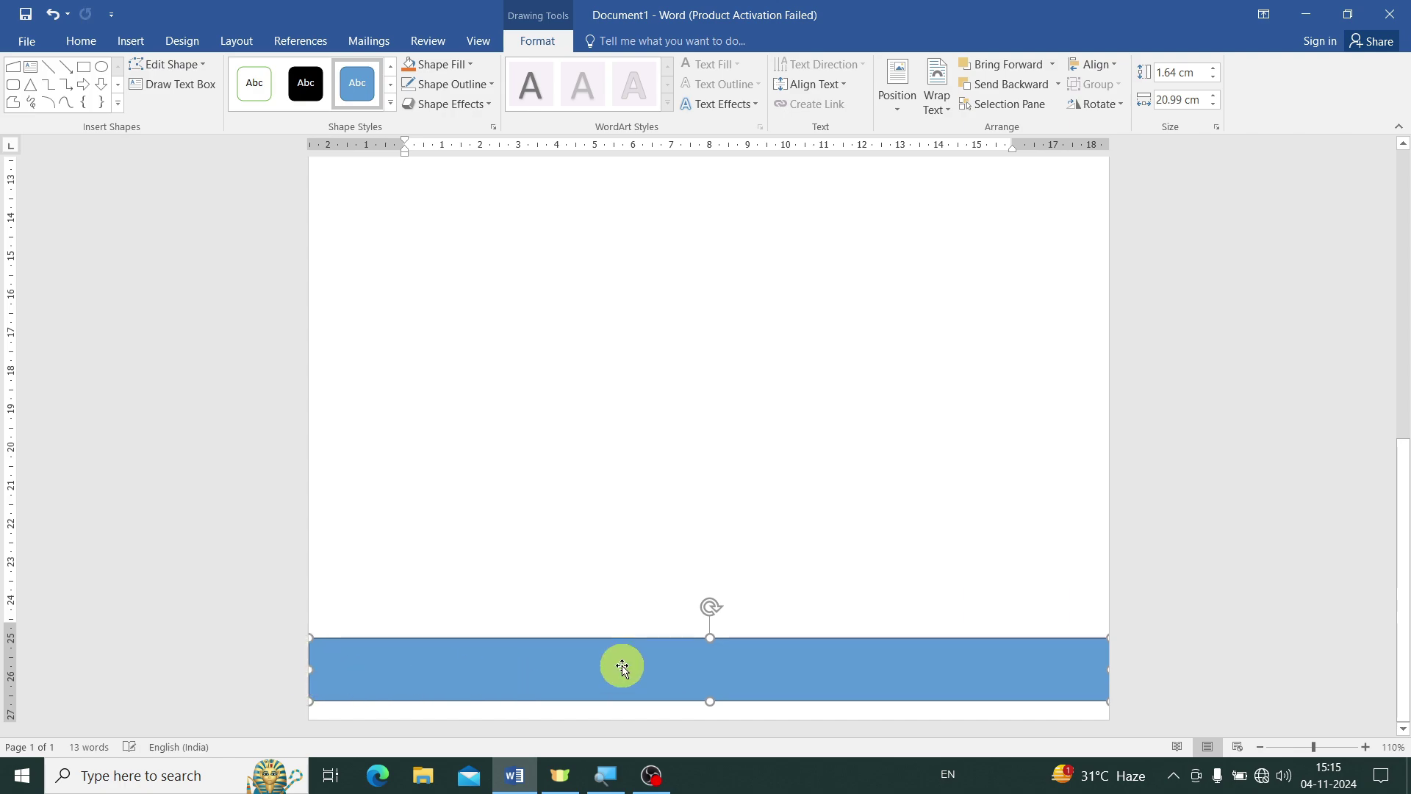
click(441, 84)
click(444, 276)
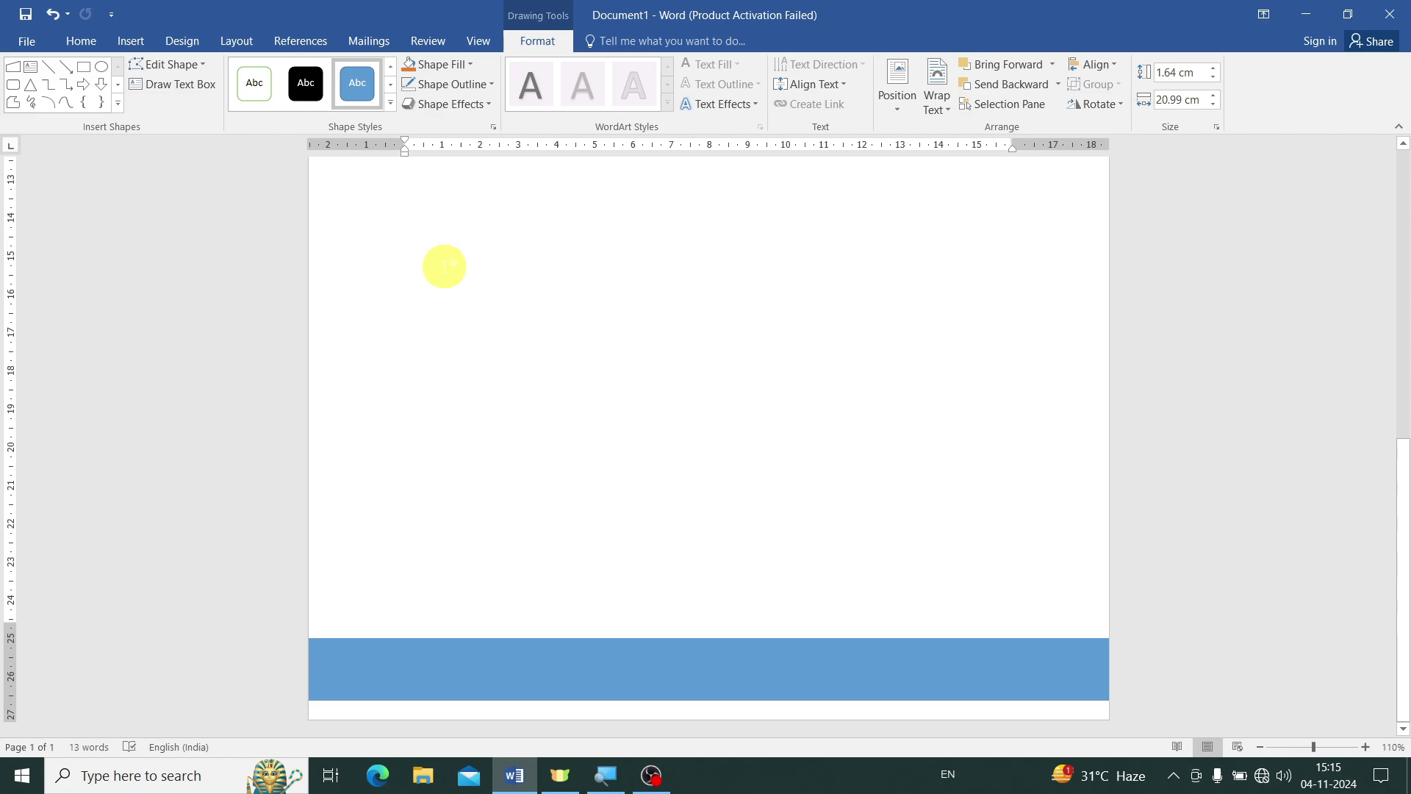
click(438, 65)
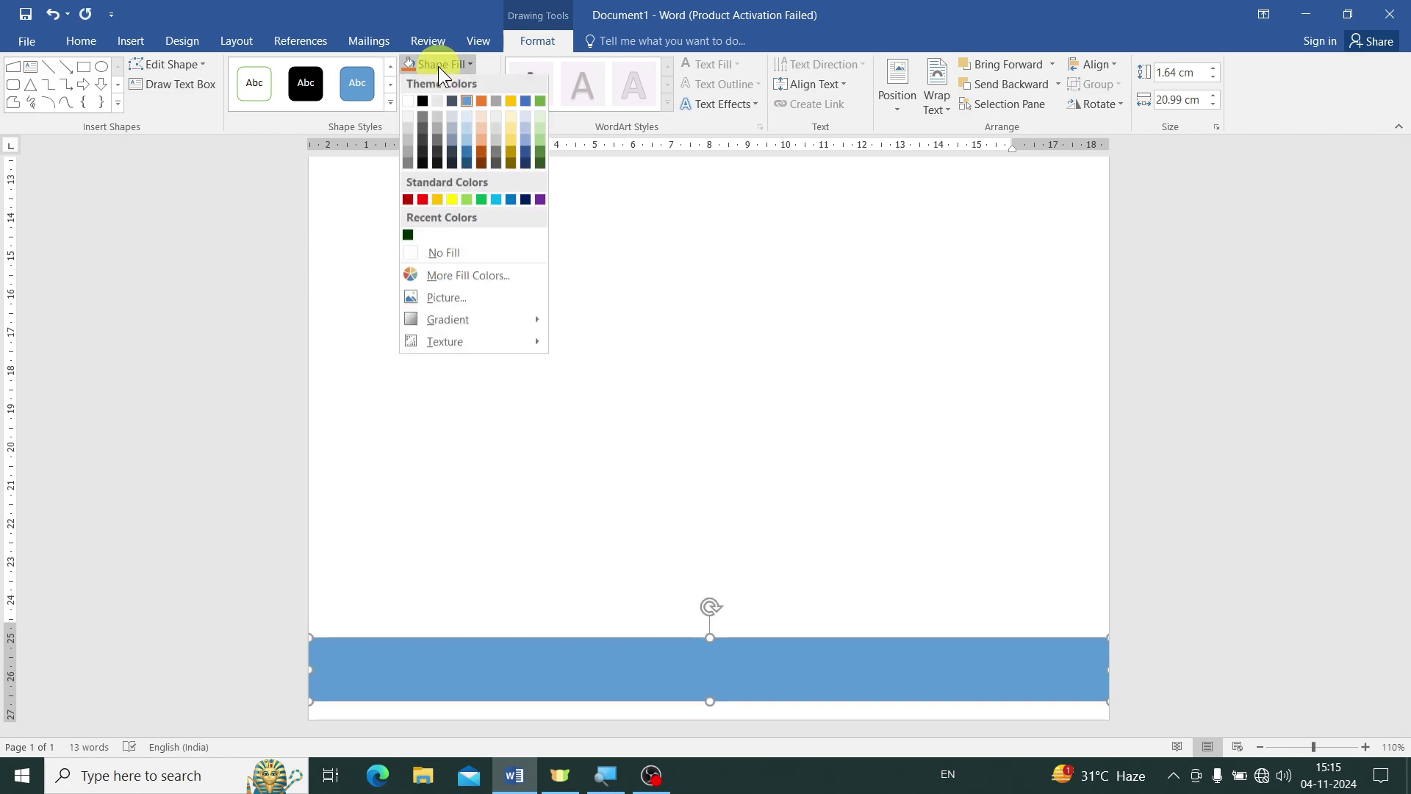
click(407, 238)
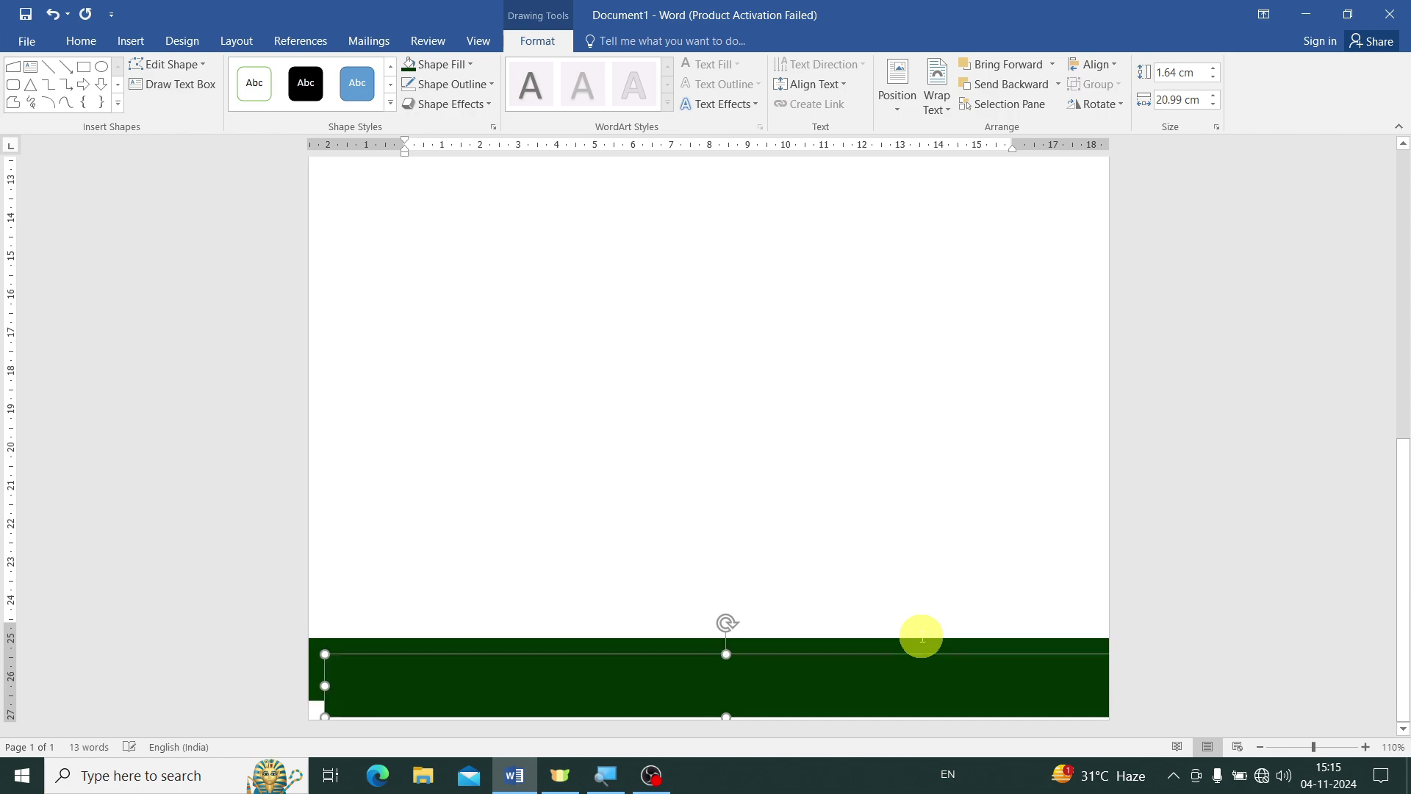
drag(924, 641, 717, 663)
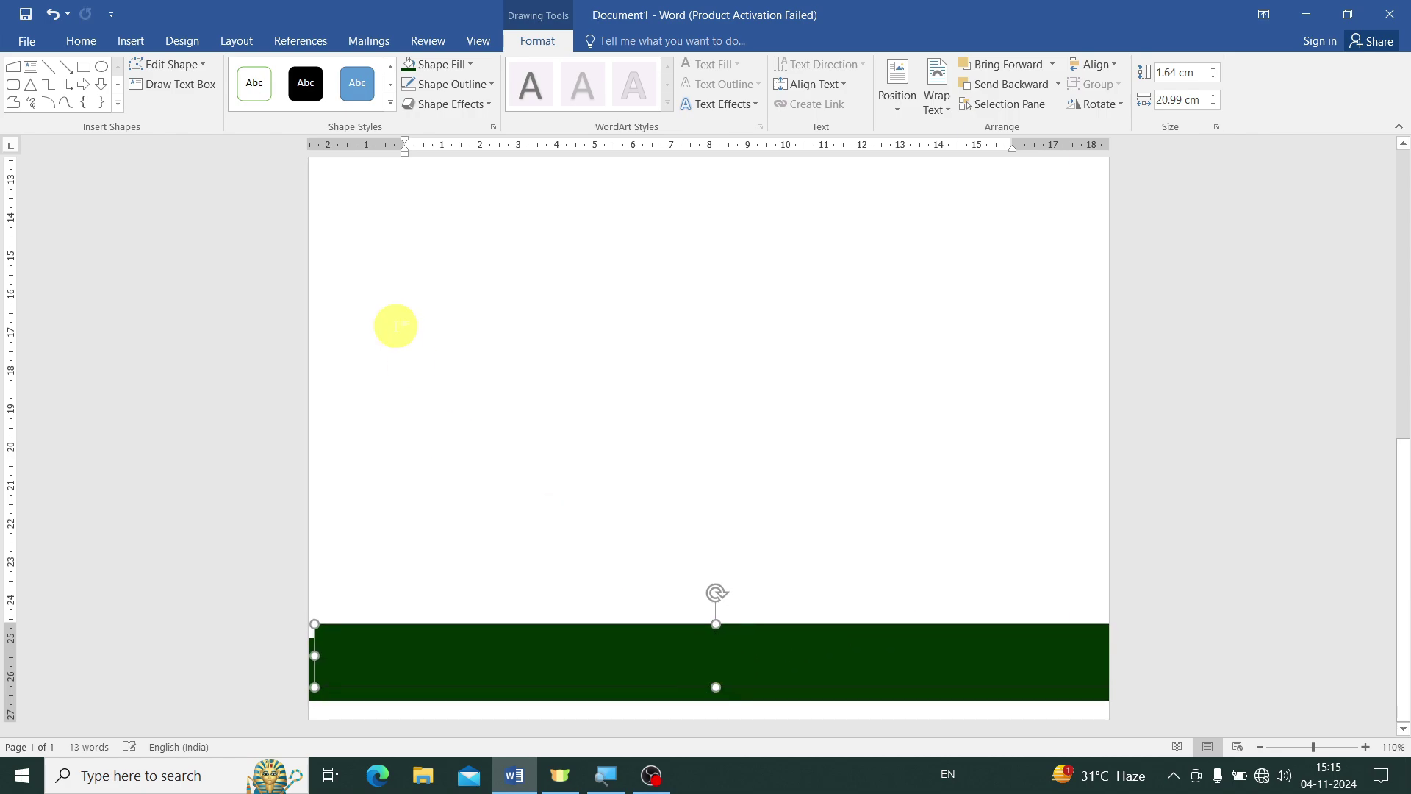
Fill the copied shape orange and send it behind the green band as a top stripe.
click(441, 64)
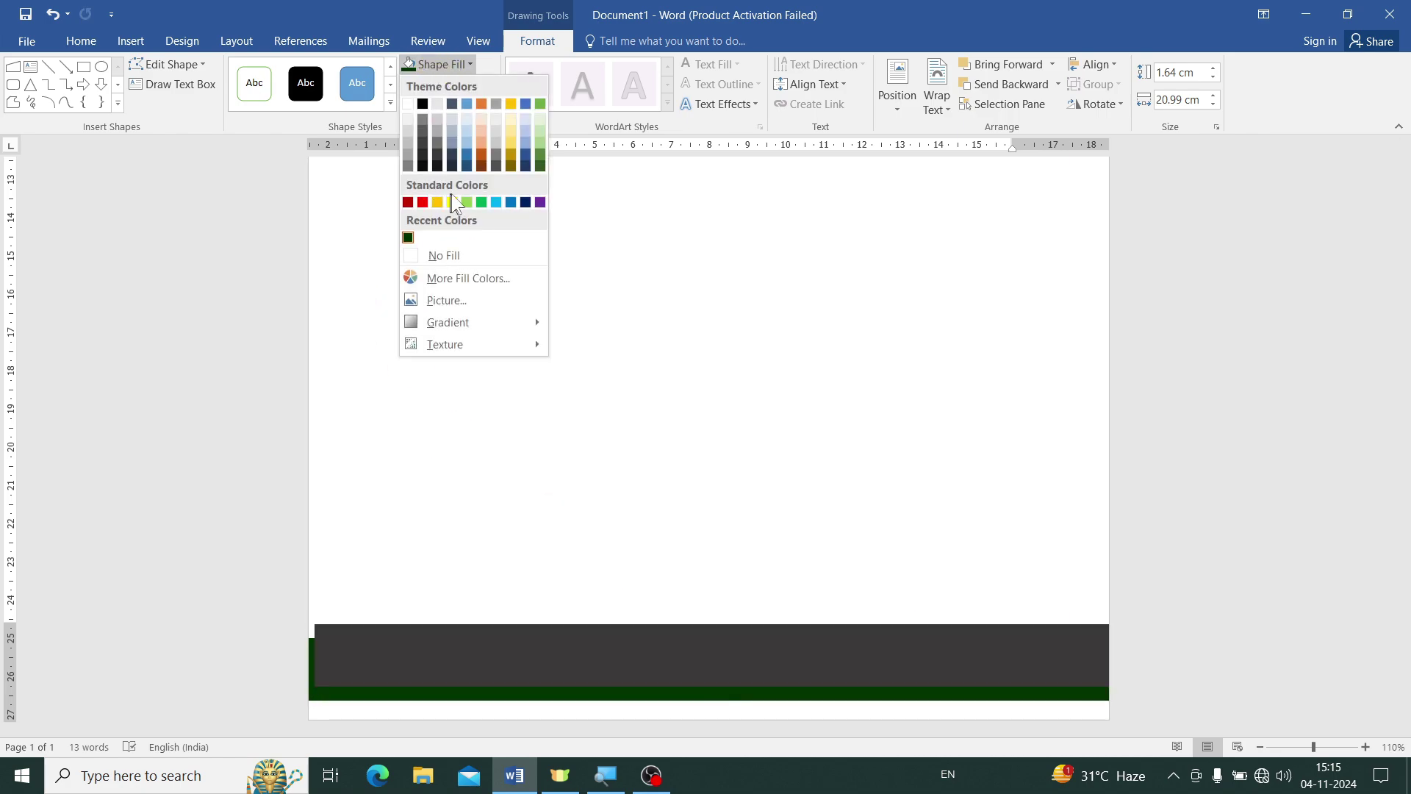
click(482, 103)
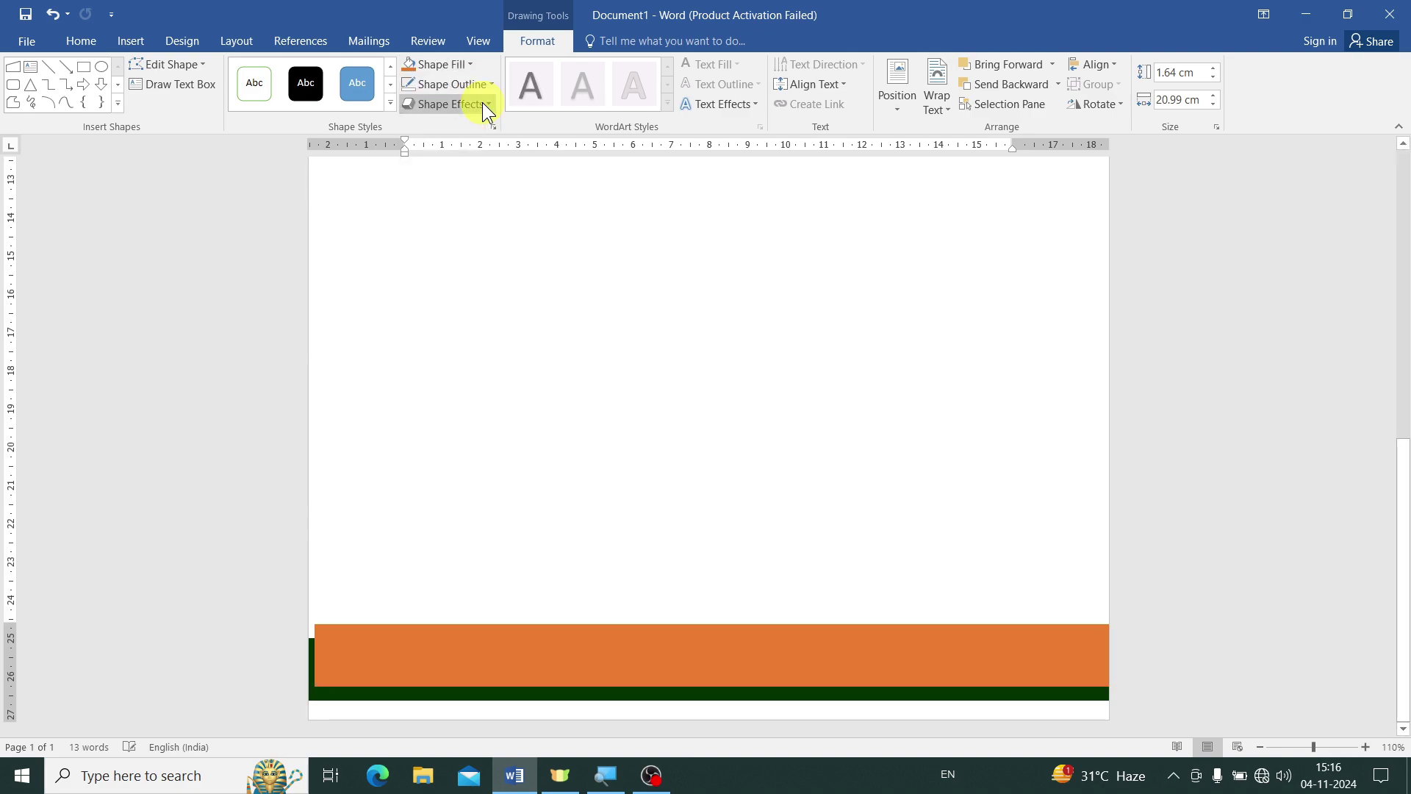
click(970, 87)
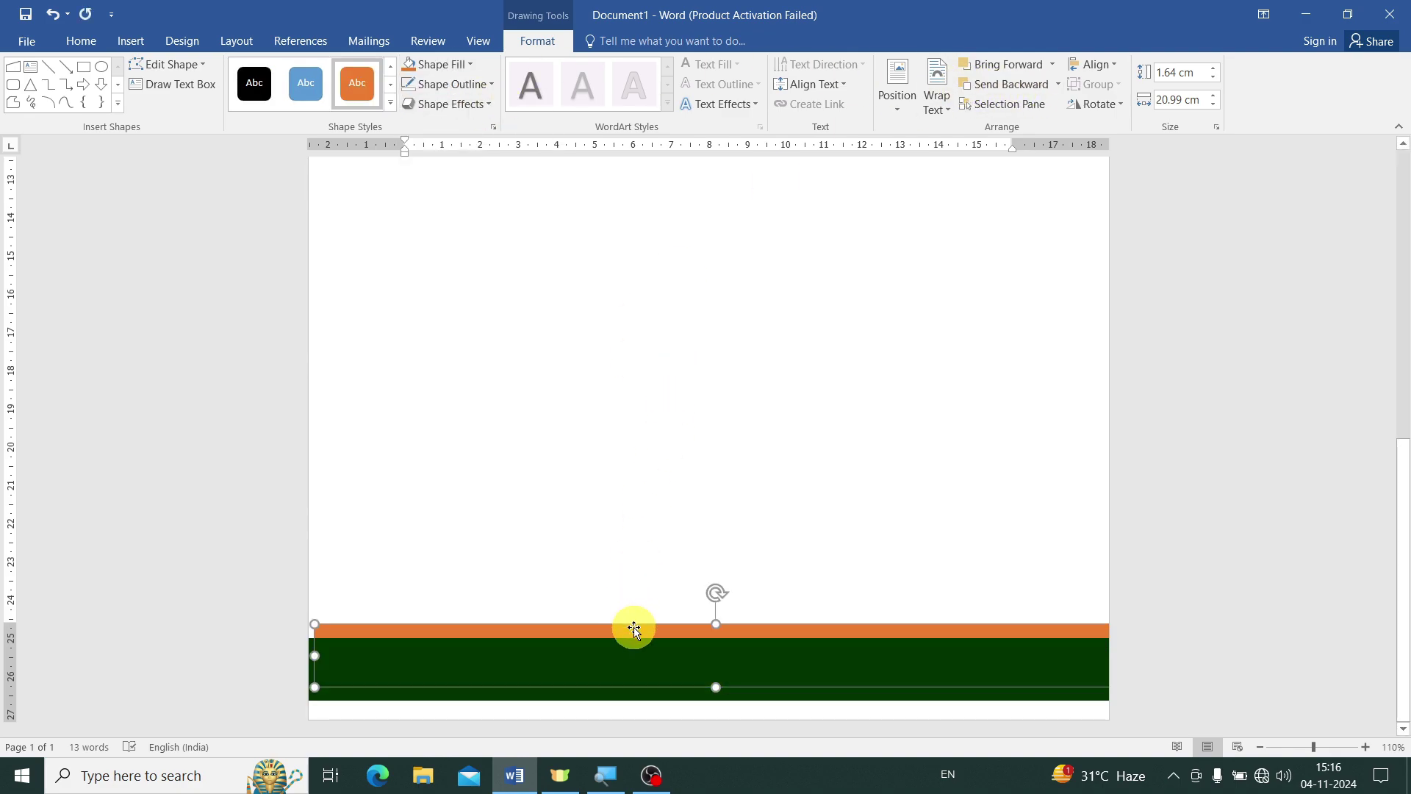
drag(632, 628, 627, 632)
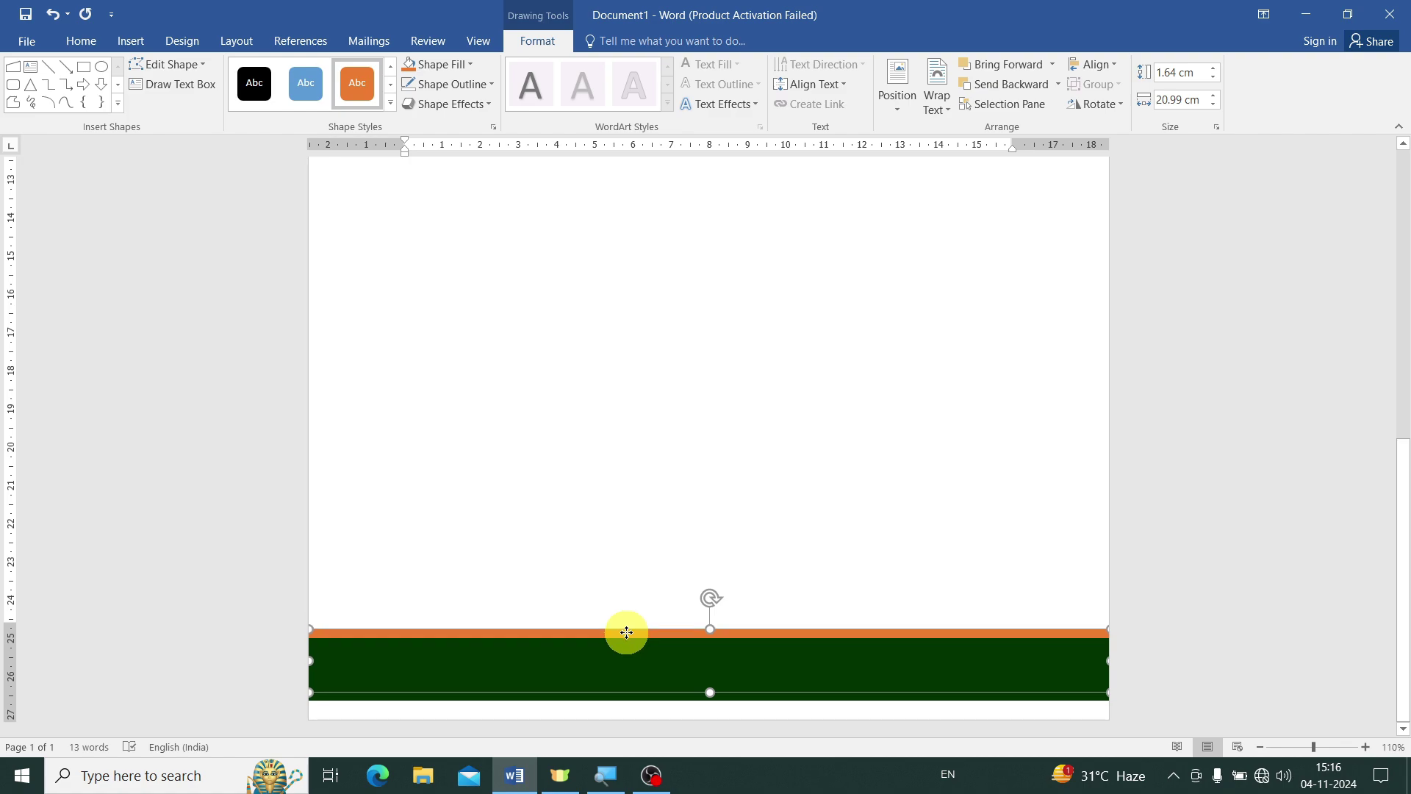
scroll(970, 536, up, 5)
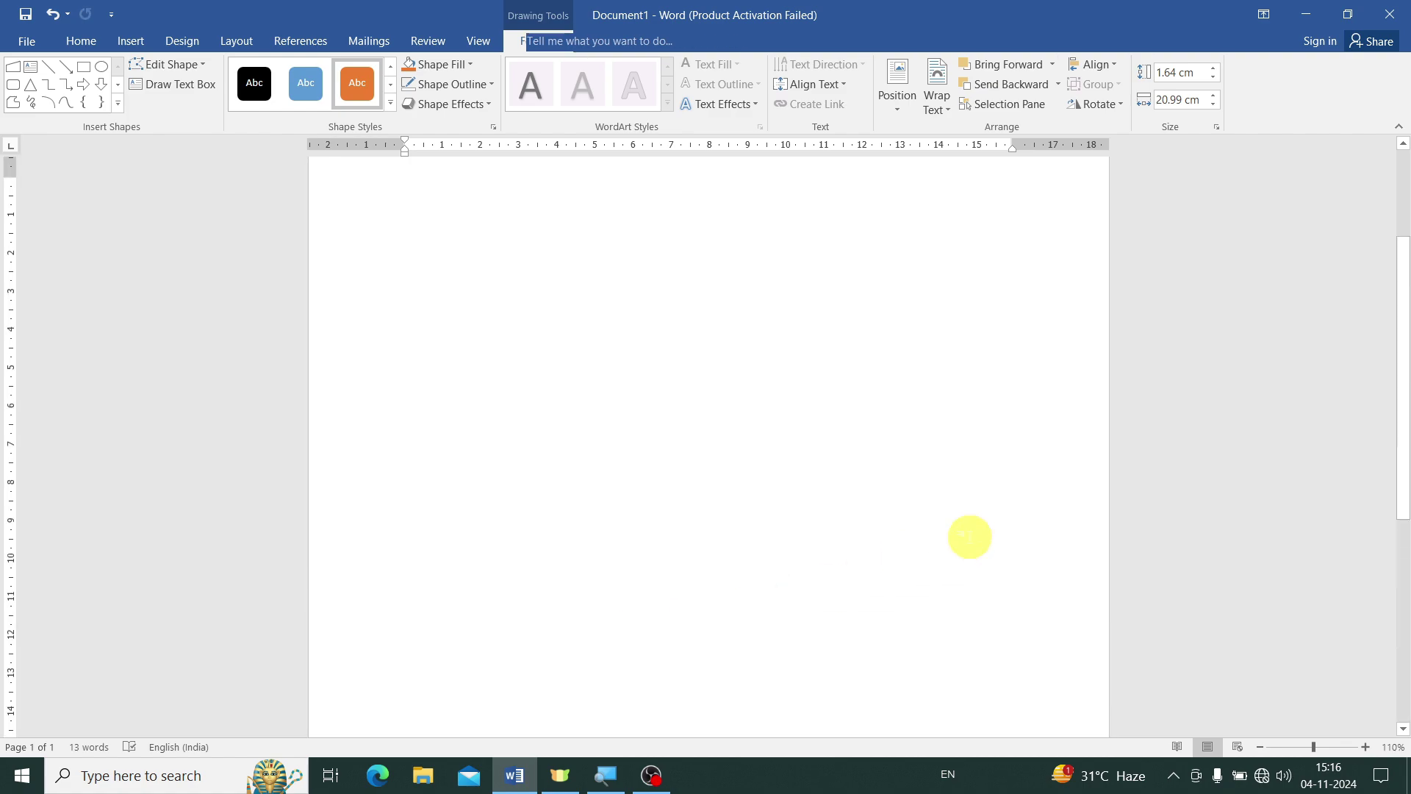
click(922, 515)
scroll(923, 515, down, 5)
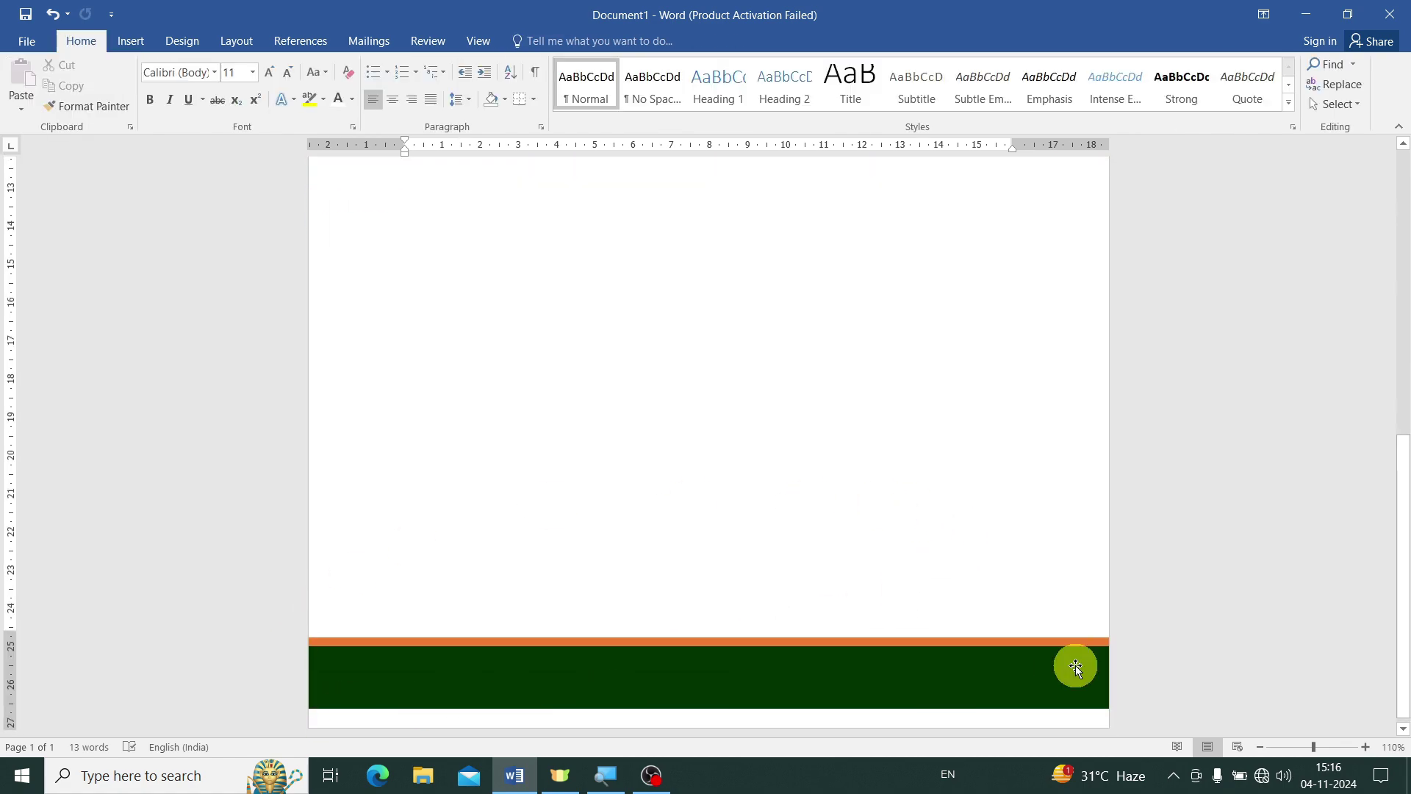
scroll(895, 467, up, 6)
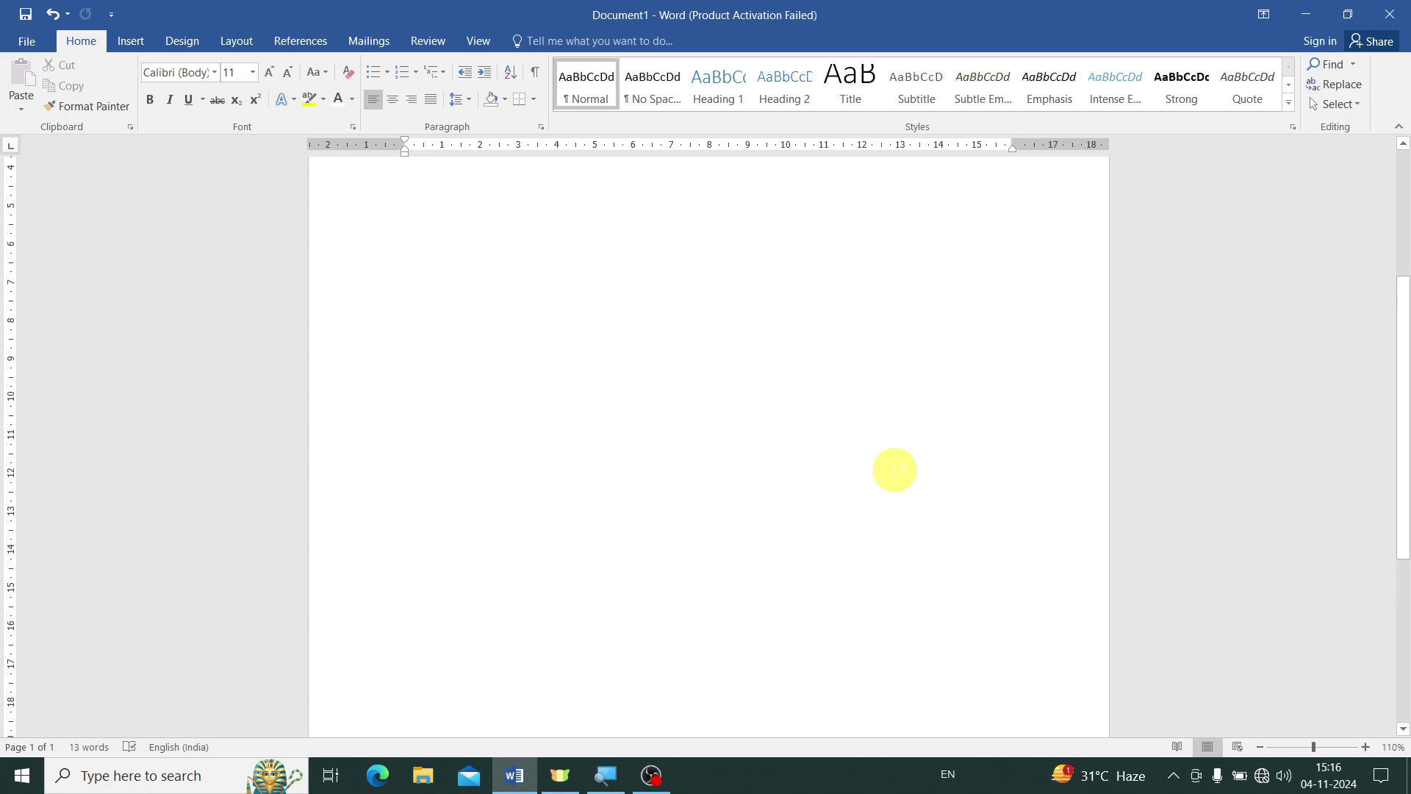
scroll(895, 469, up, 6)
Duplicate the title text box into the footer and paste the email-and-website line over its text.
click(703, 224)
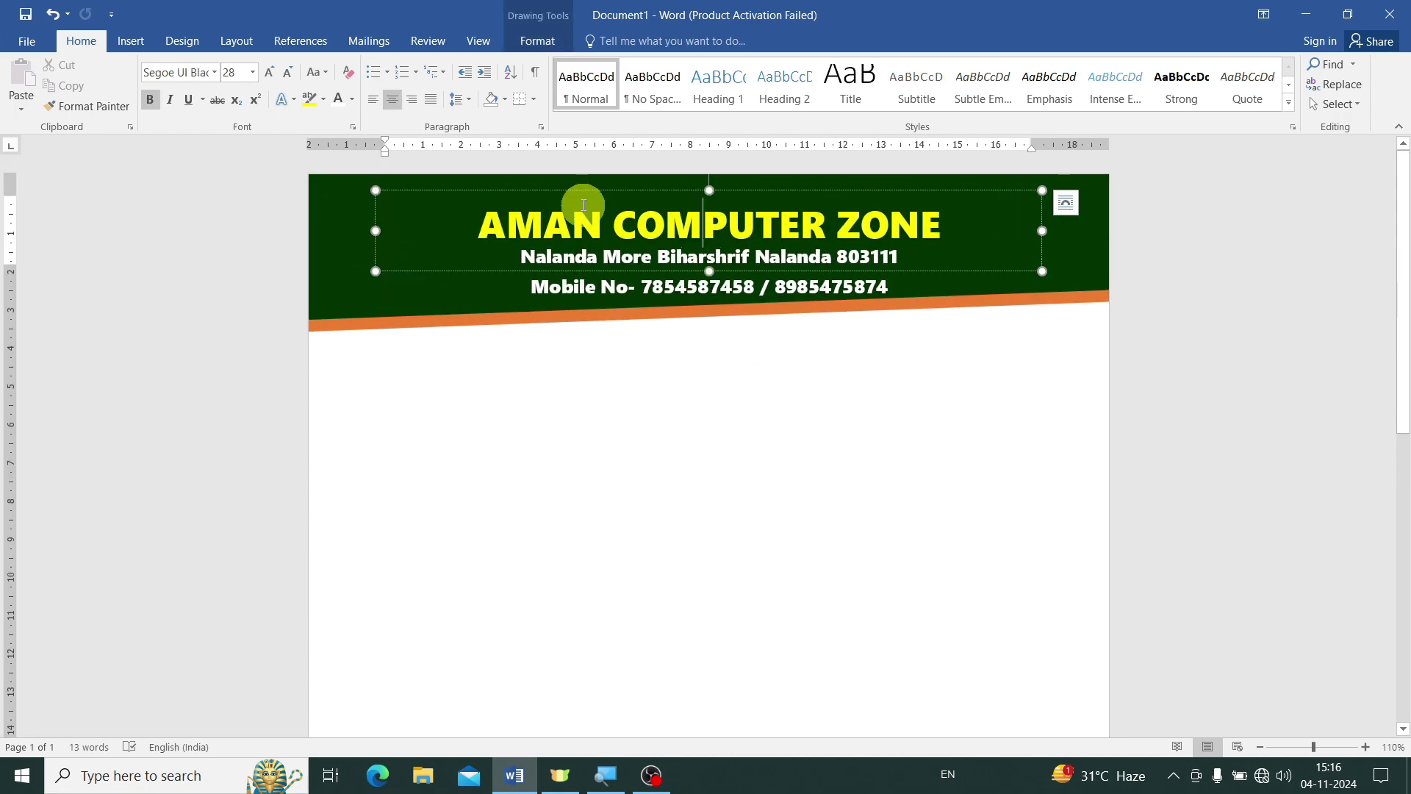
click(575, 191)
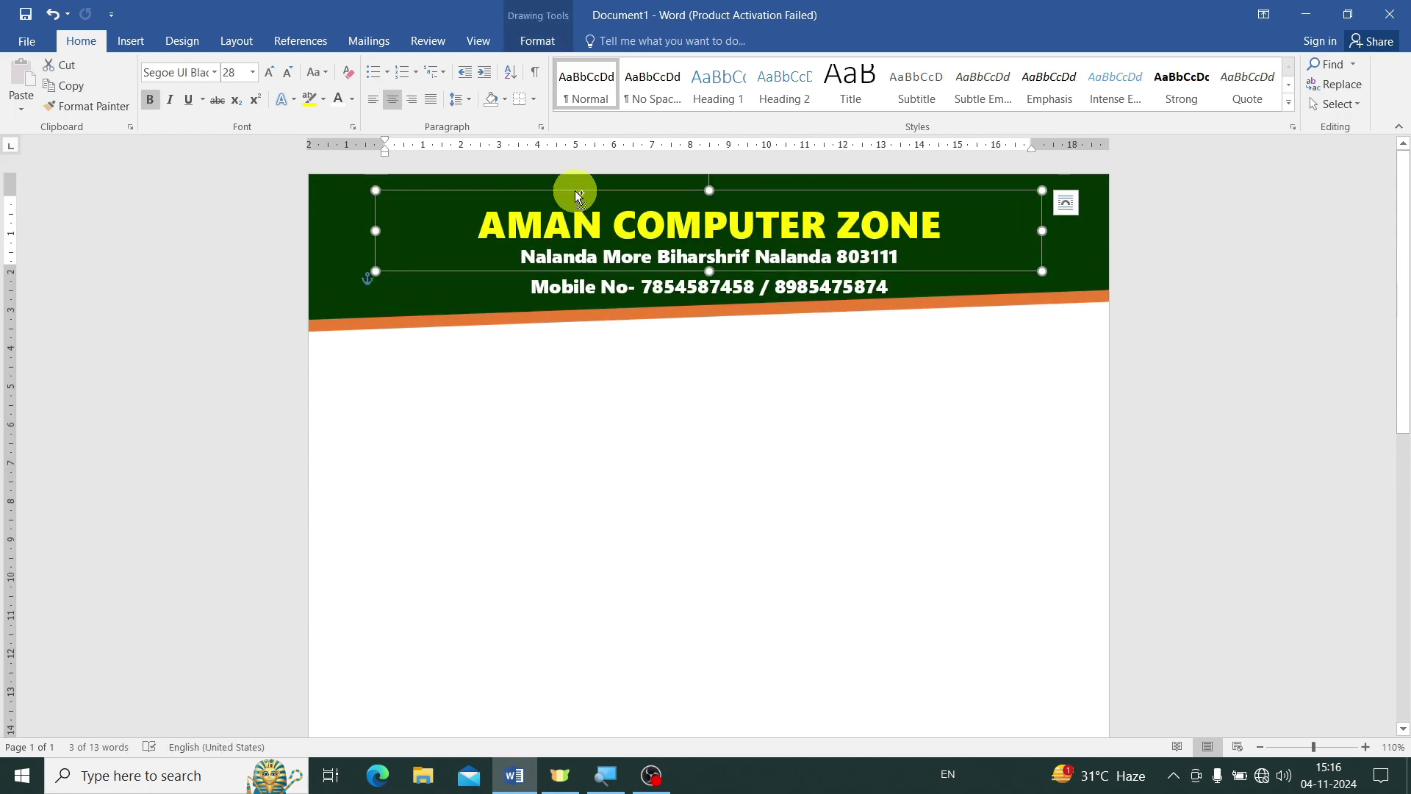
key(ctrl+d)
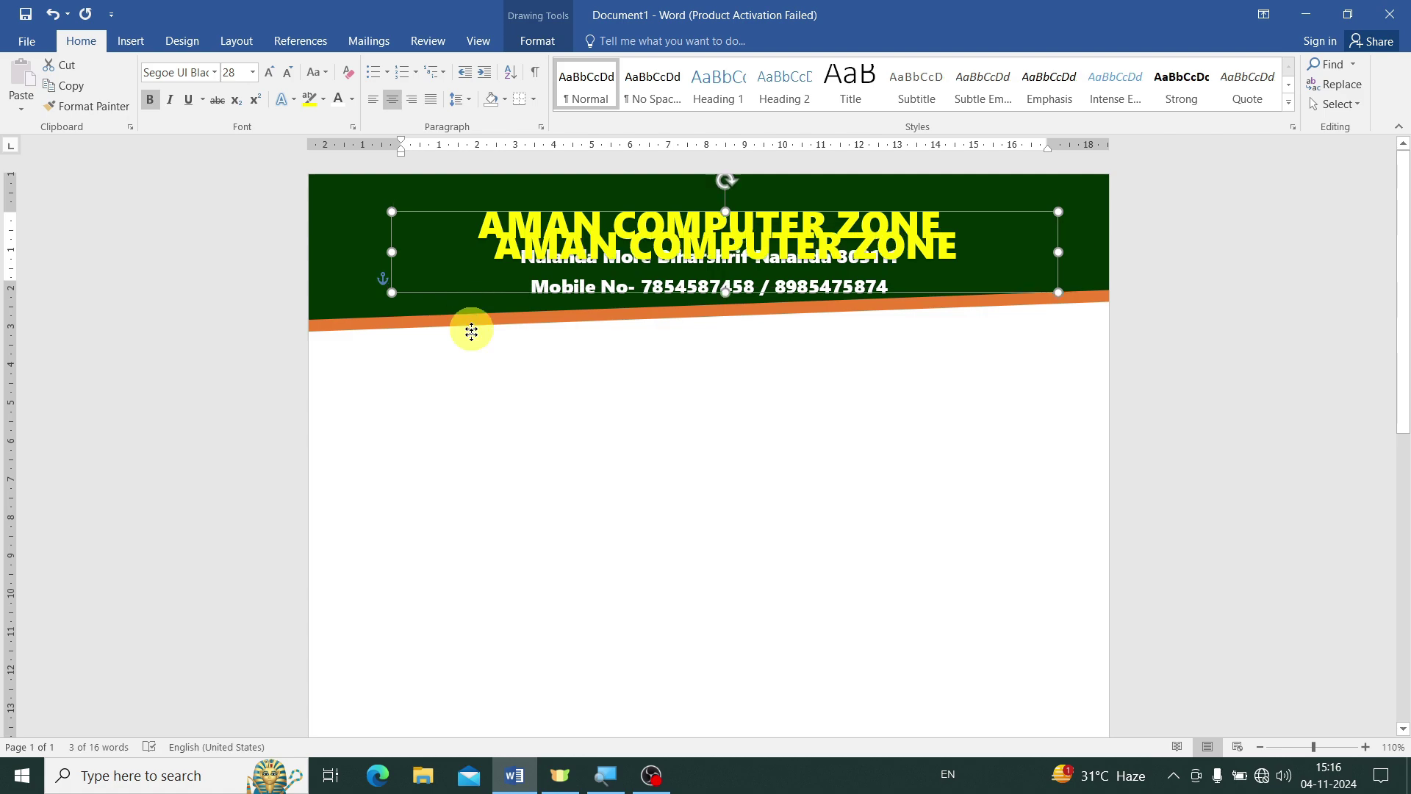
drag(471, 331, 466, 667)
scroll(806, 454, down, 5)
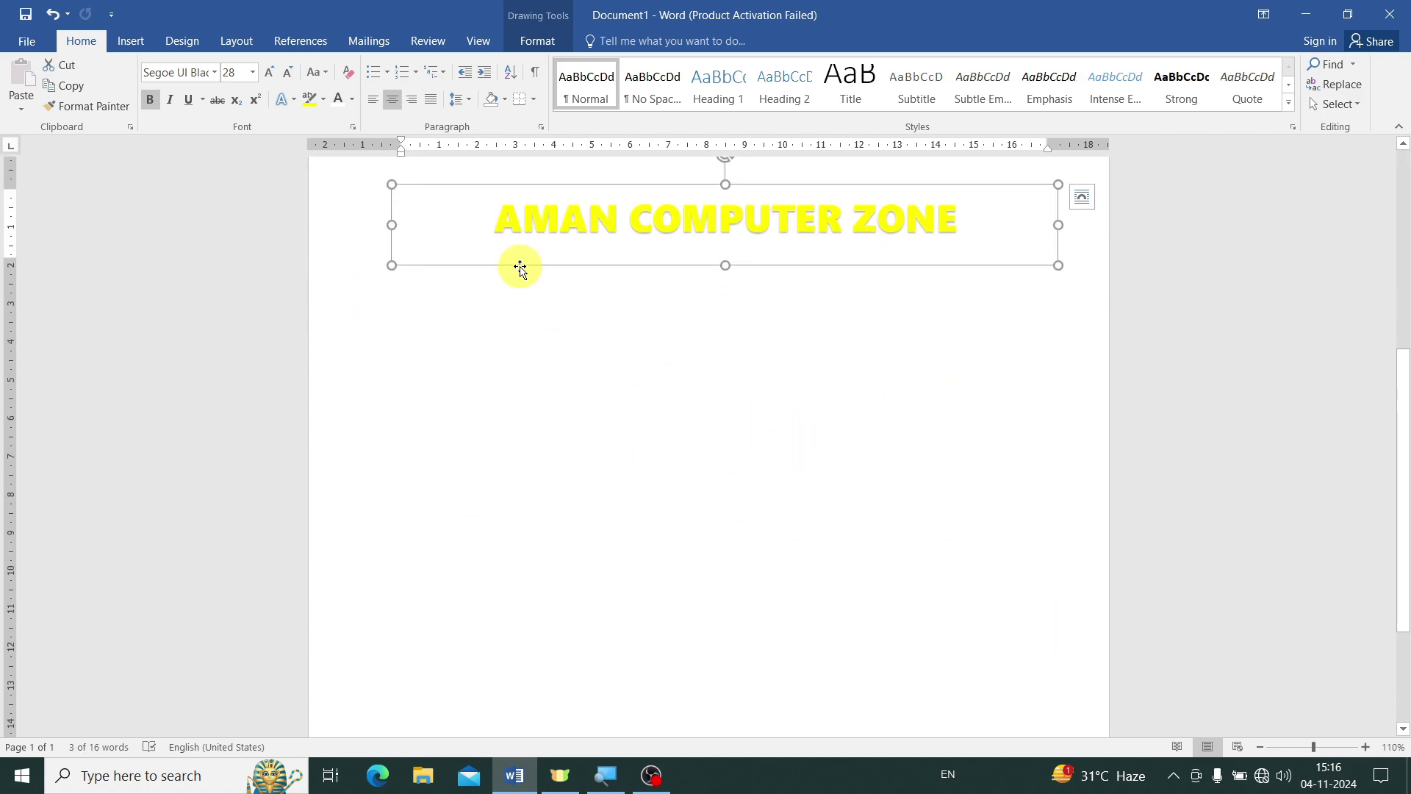
drag(519, 268, 484, 713)
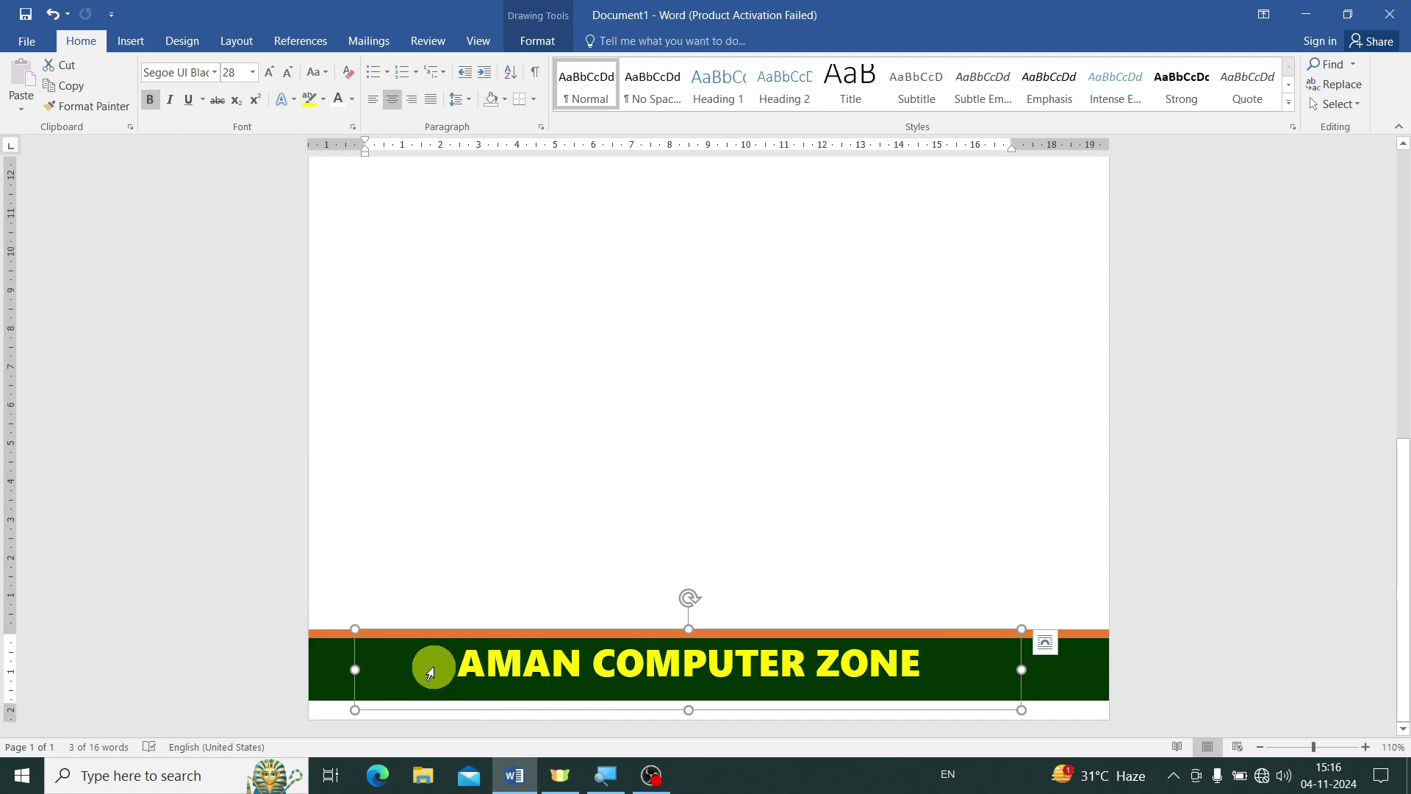
drag(457, 662, 953, 668)
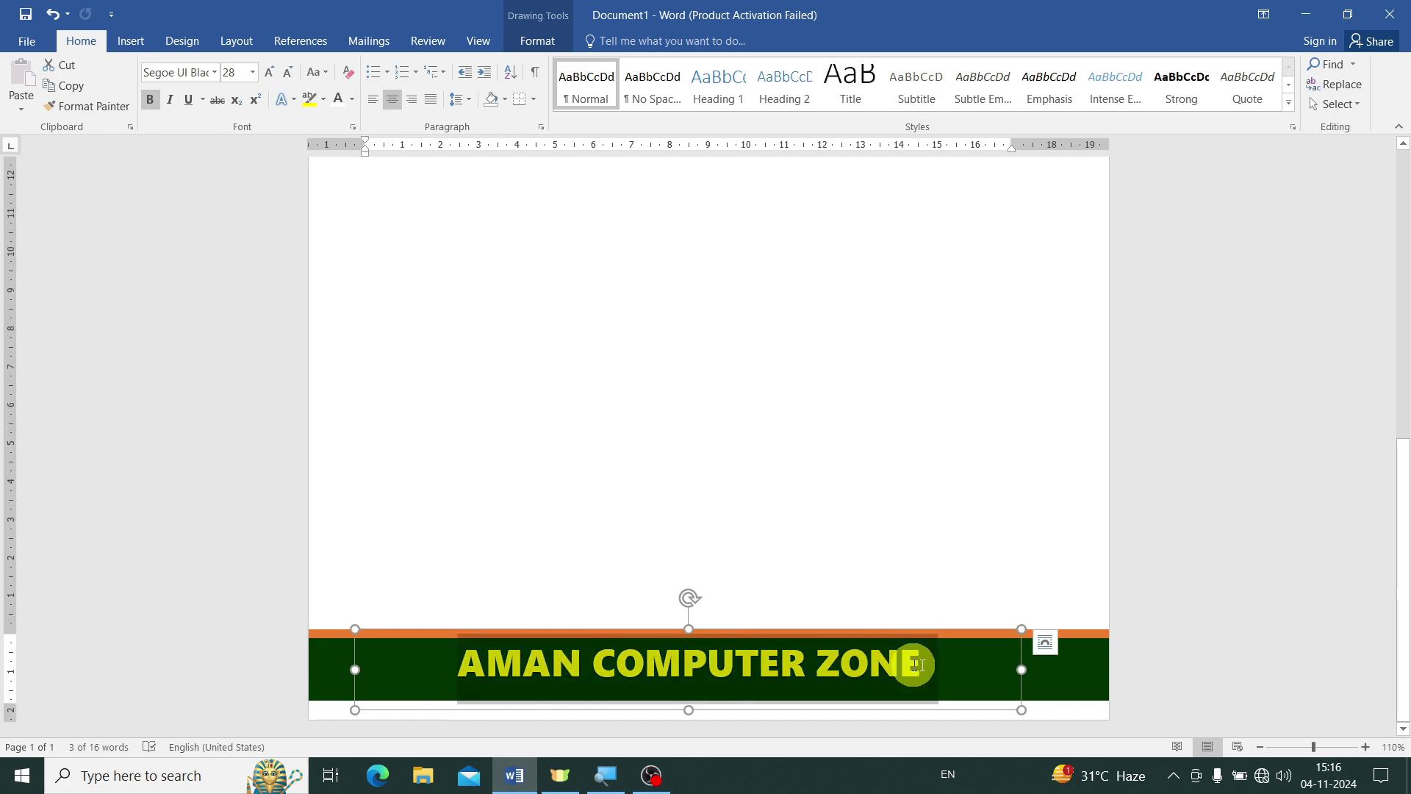
key(ctrl+v)
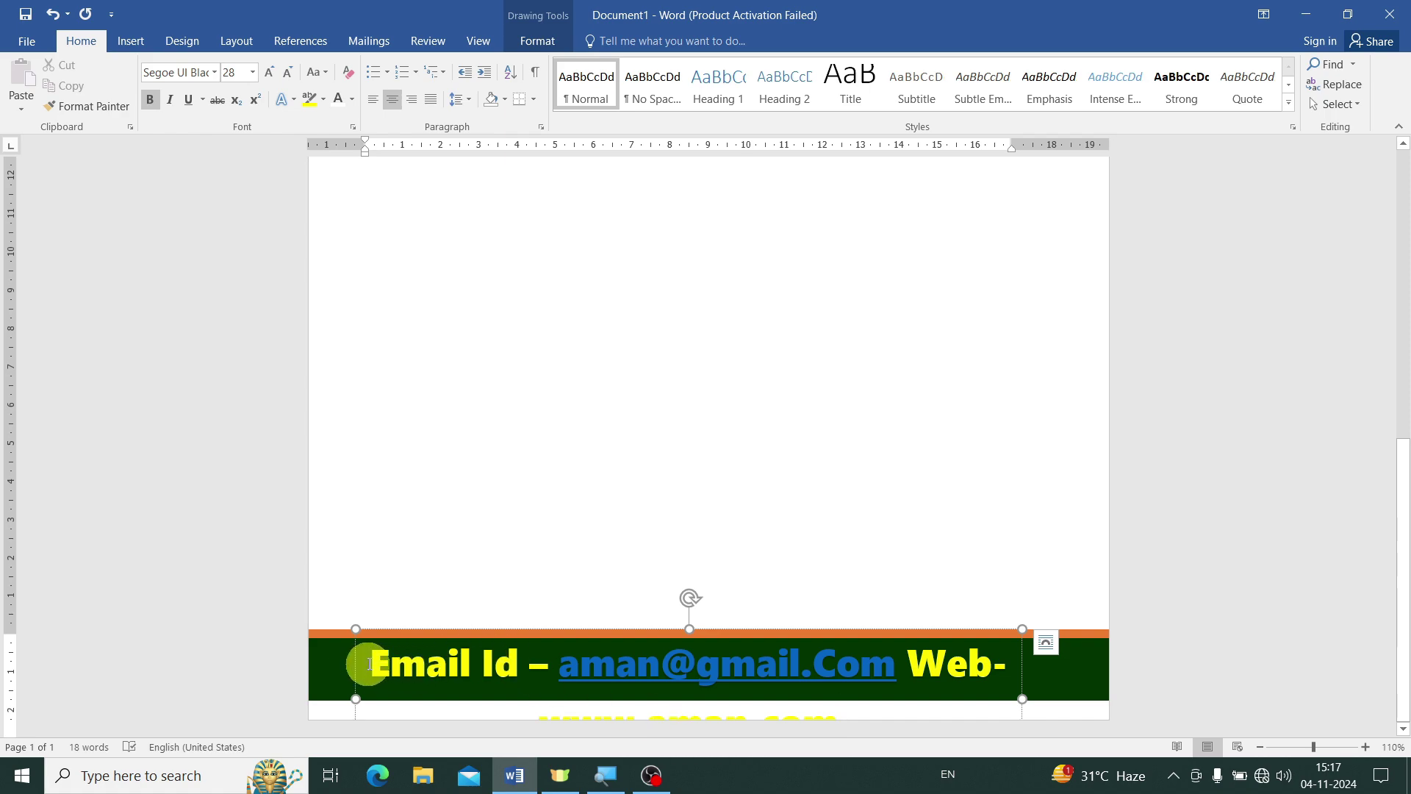
Make the contact line size 18 and white, and move it down into the band.
drag(379, 660, 1001, 724)
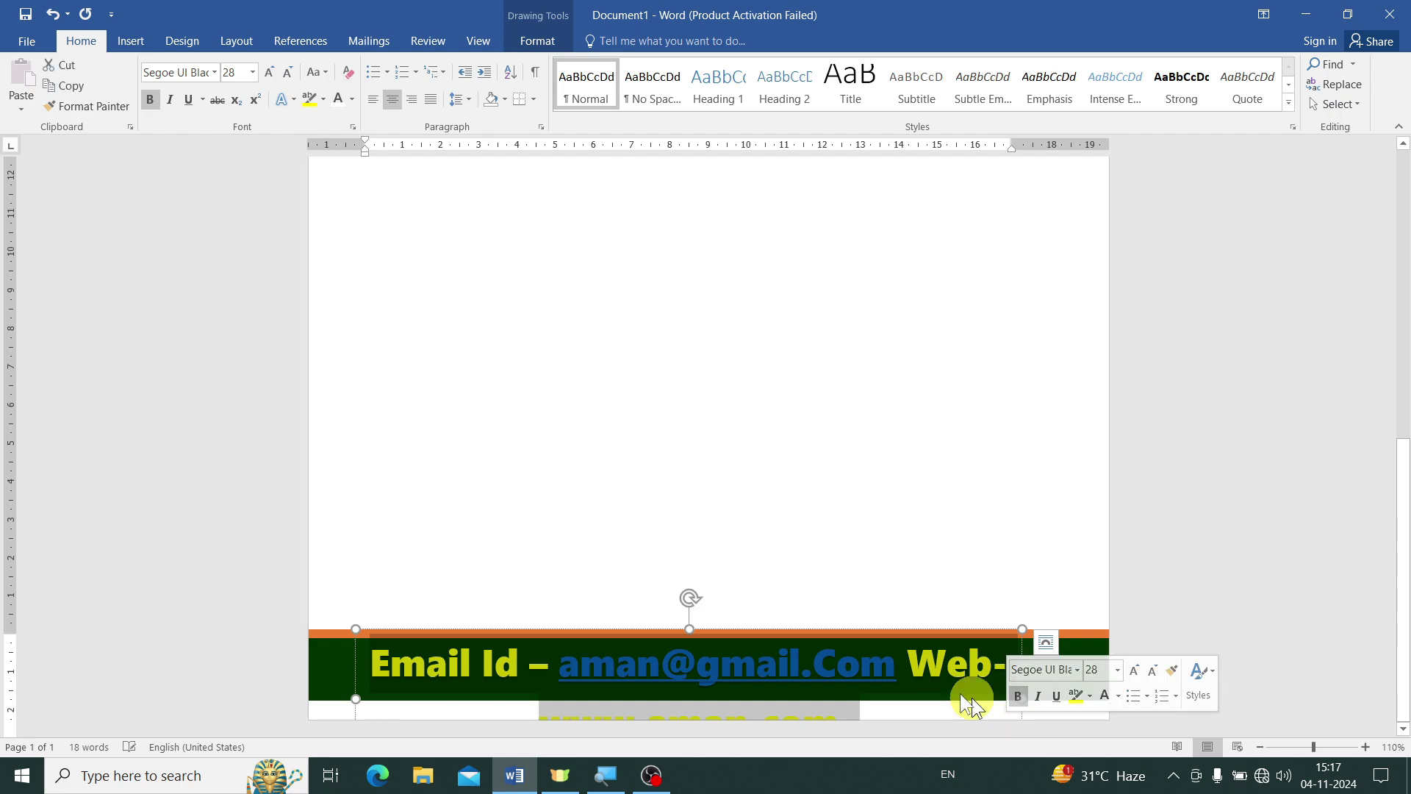
click(288, 72)
click(288, 72)
click(288, 72)
click(288, 72)
click(288, 72)
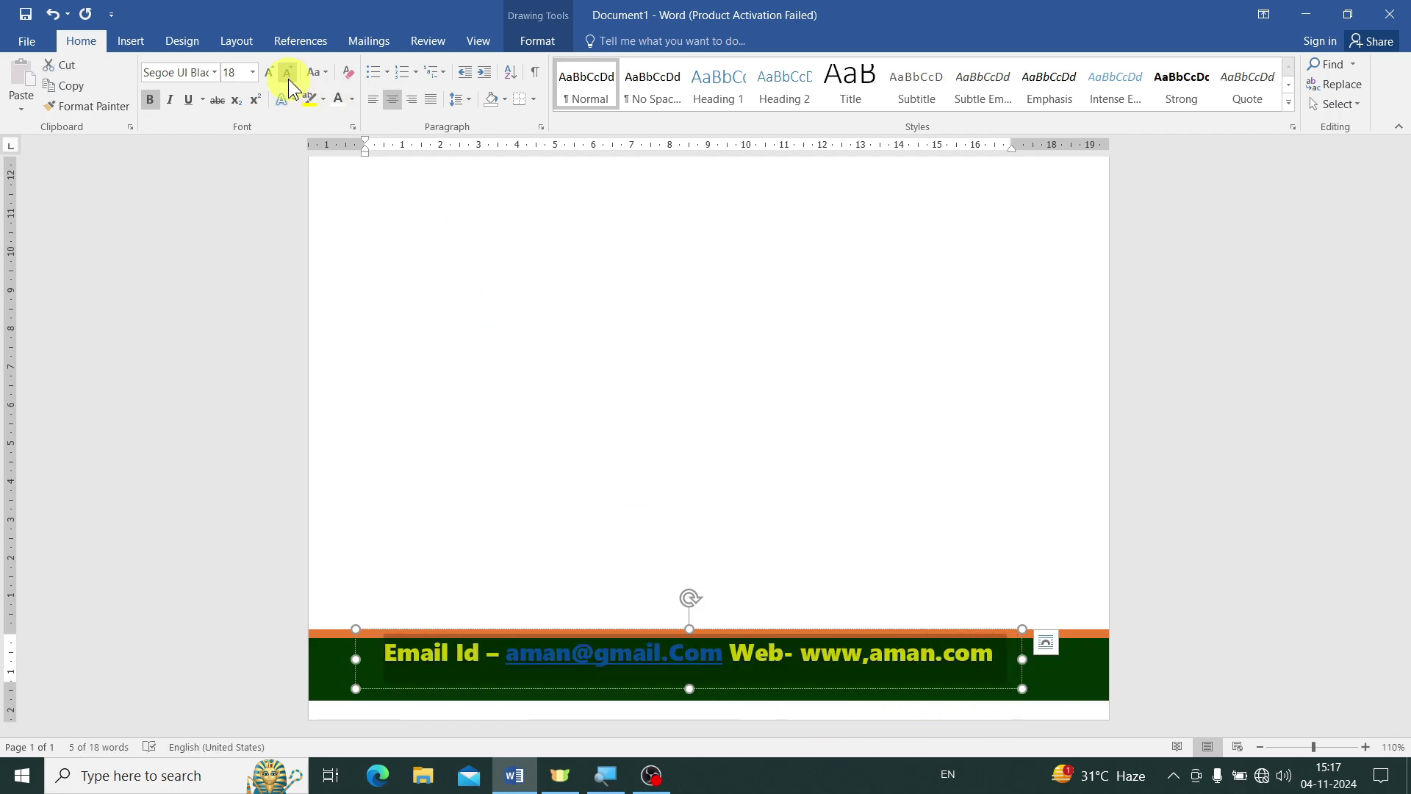
click(335, 99)
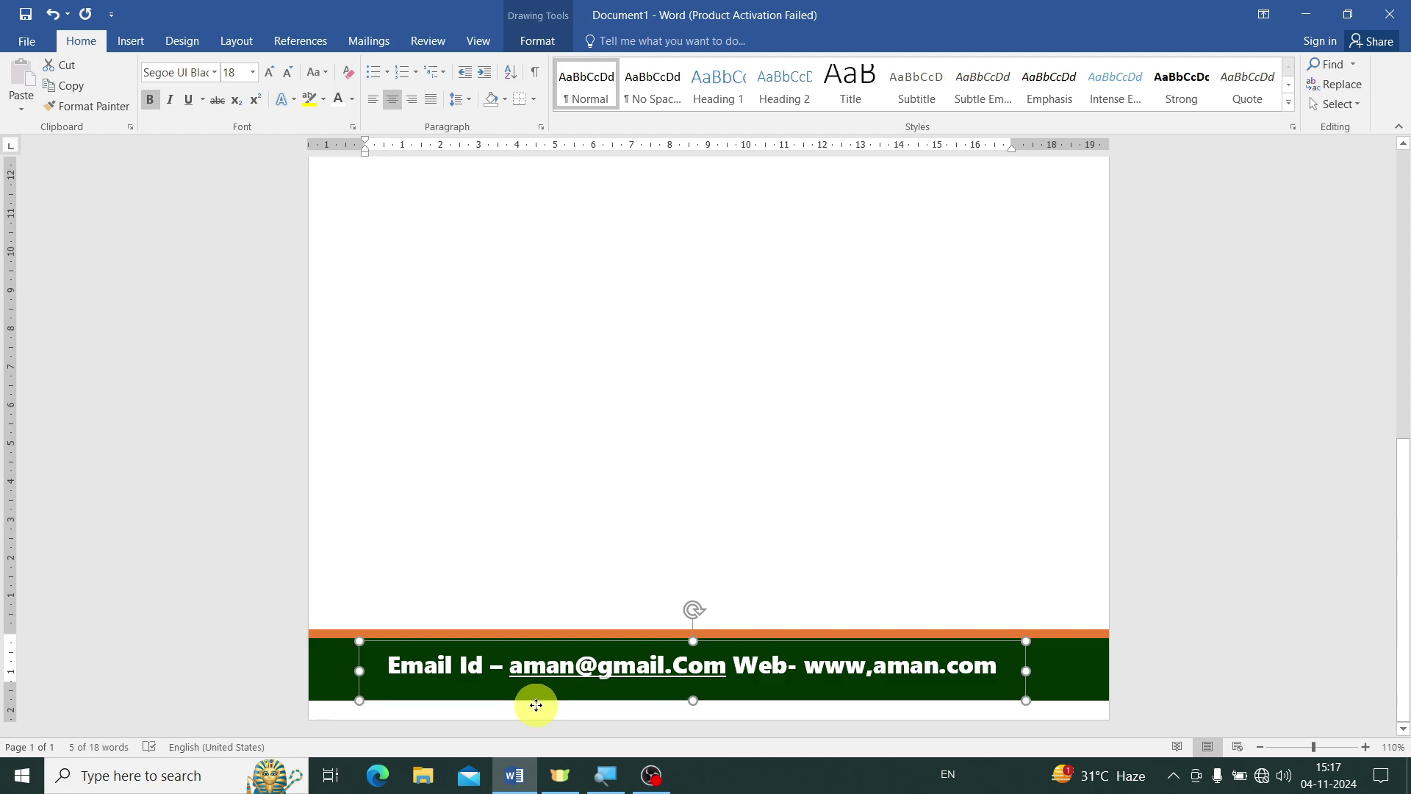
drag(532, 691, 540, 705)
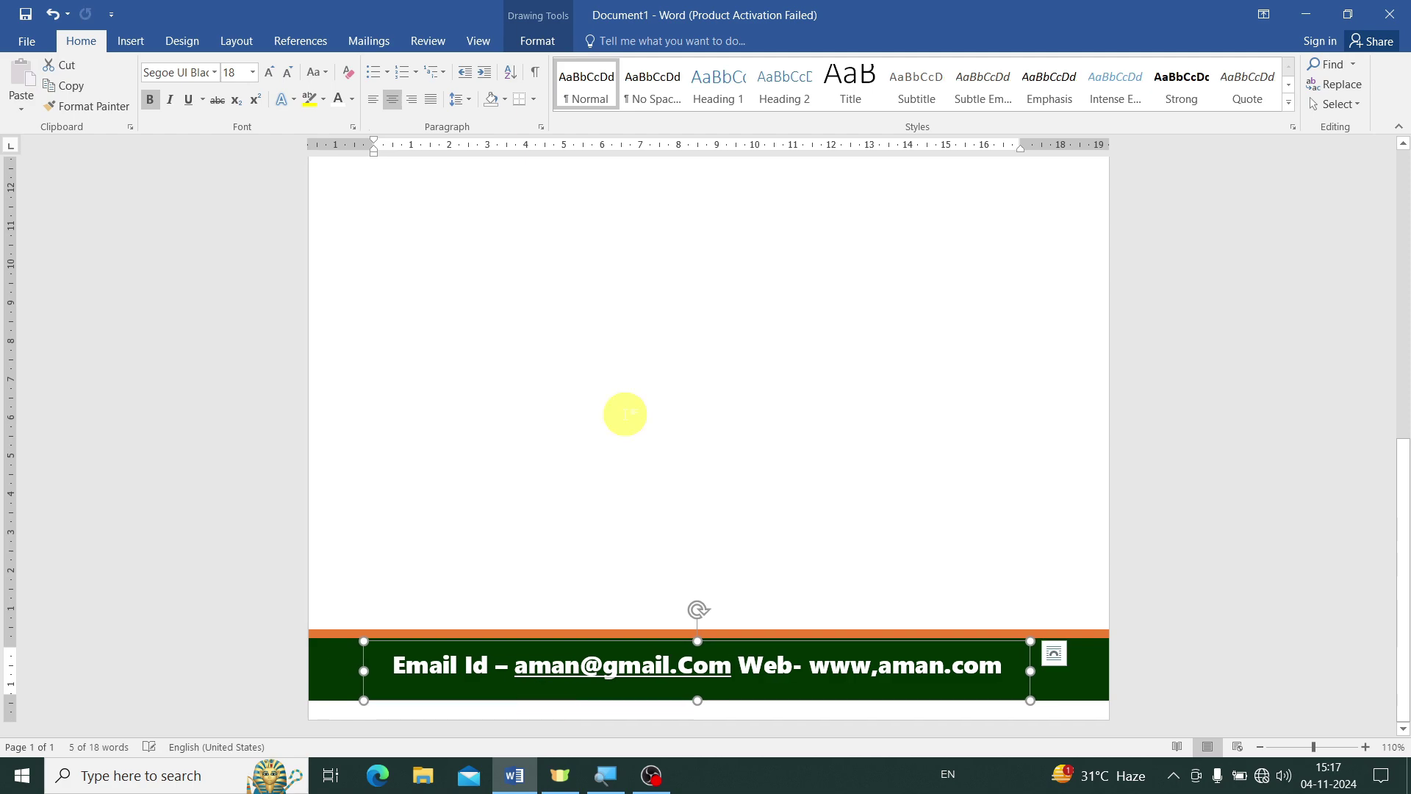
Centre the contact text box horizontally, then return to the page body.
click(542, 44)
click(1096, 66)
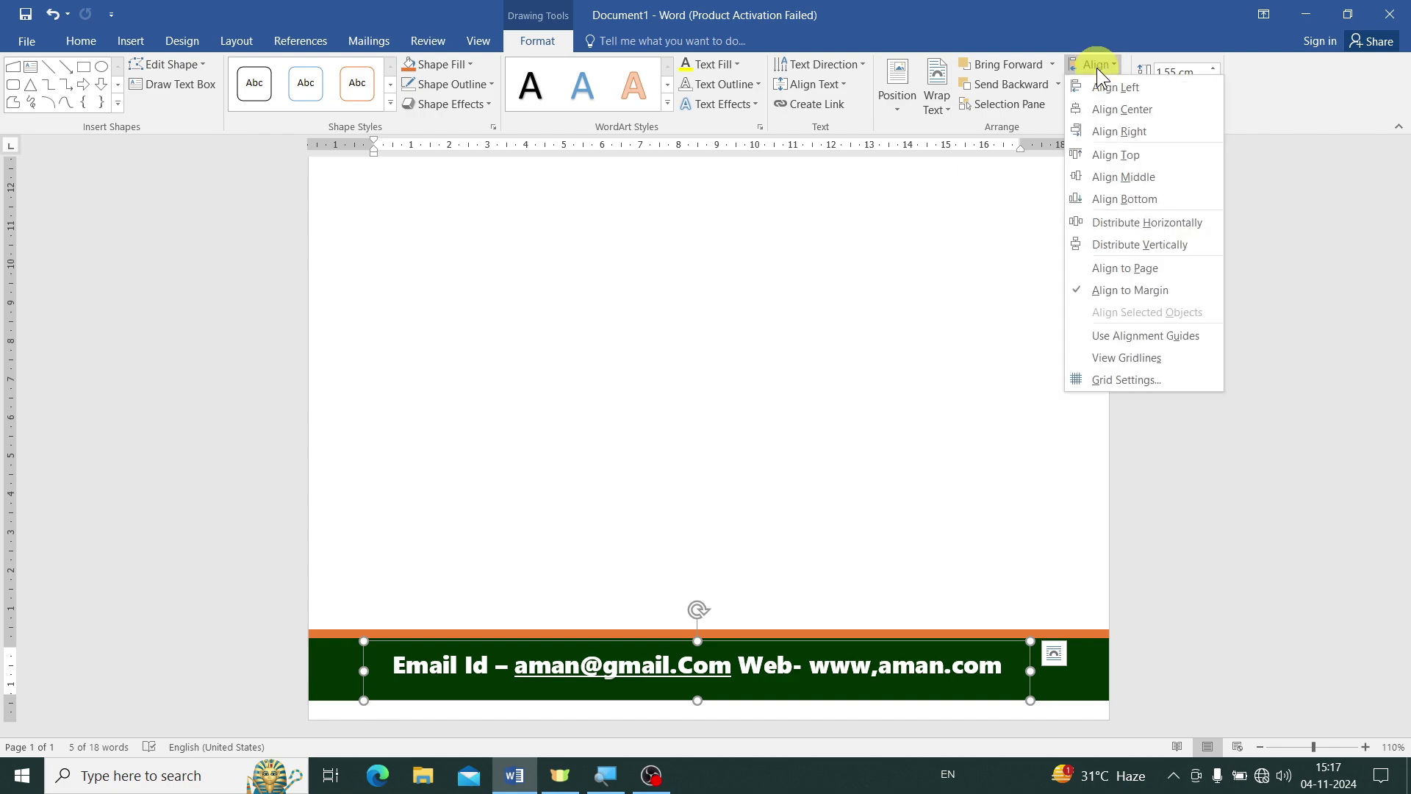
click(1120, 110)
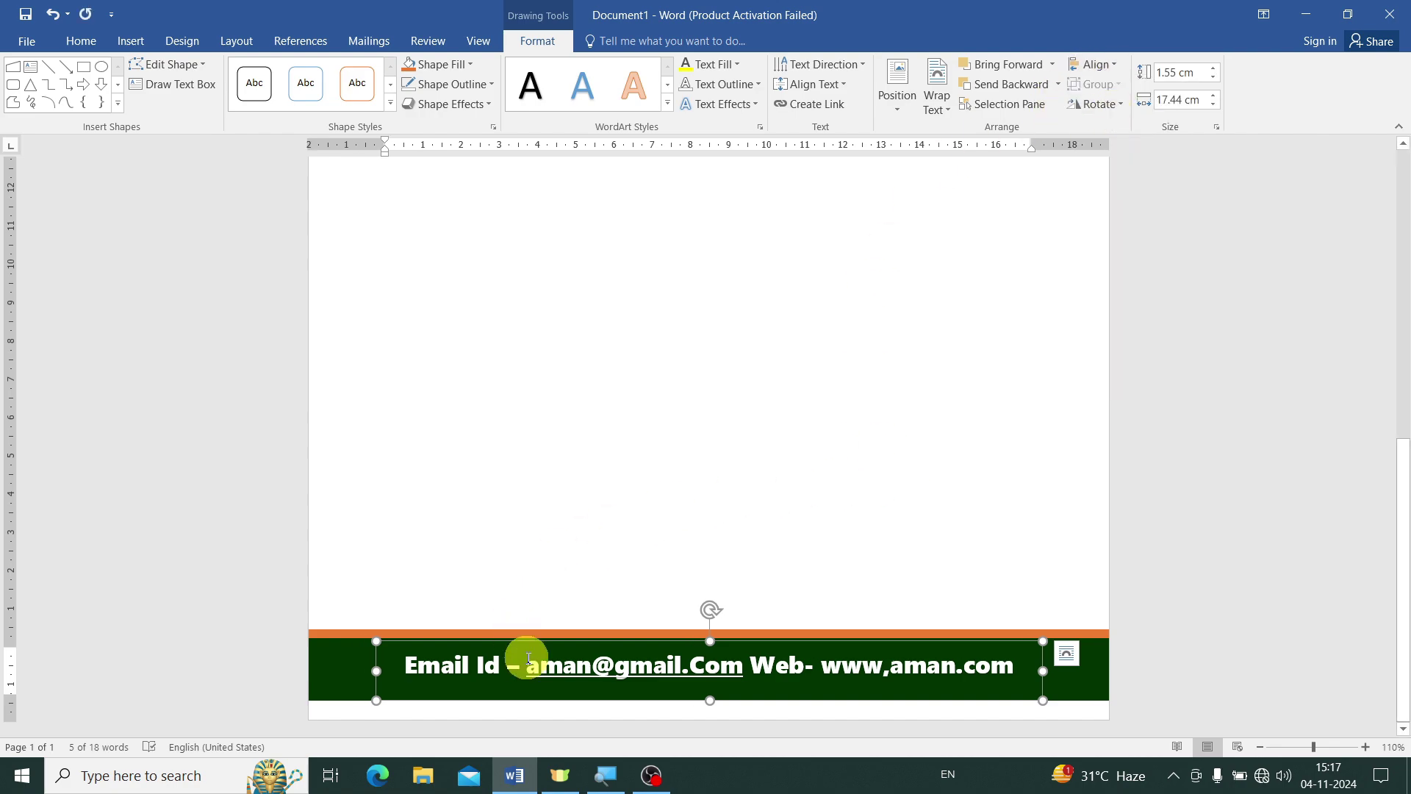
double_click(892, 532)
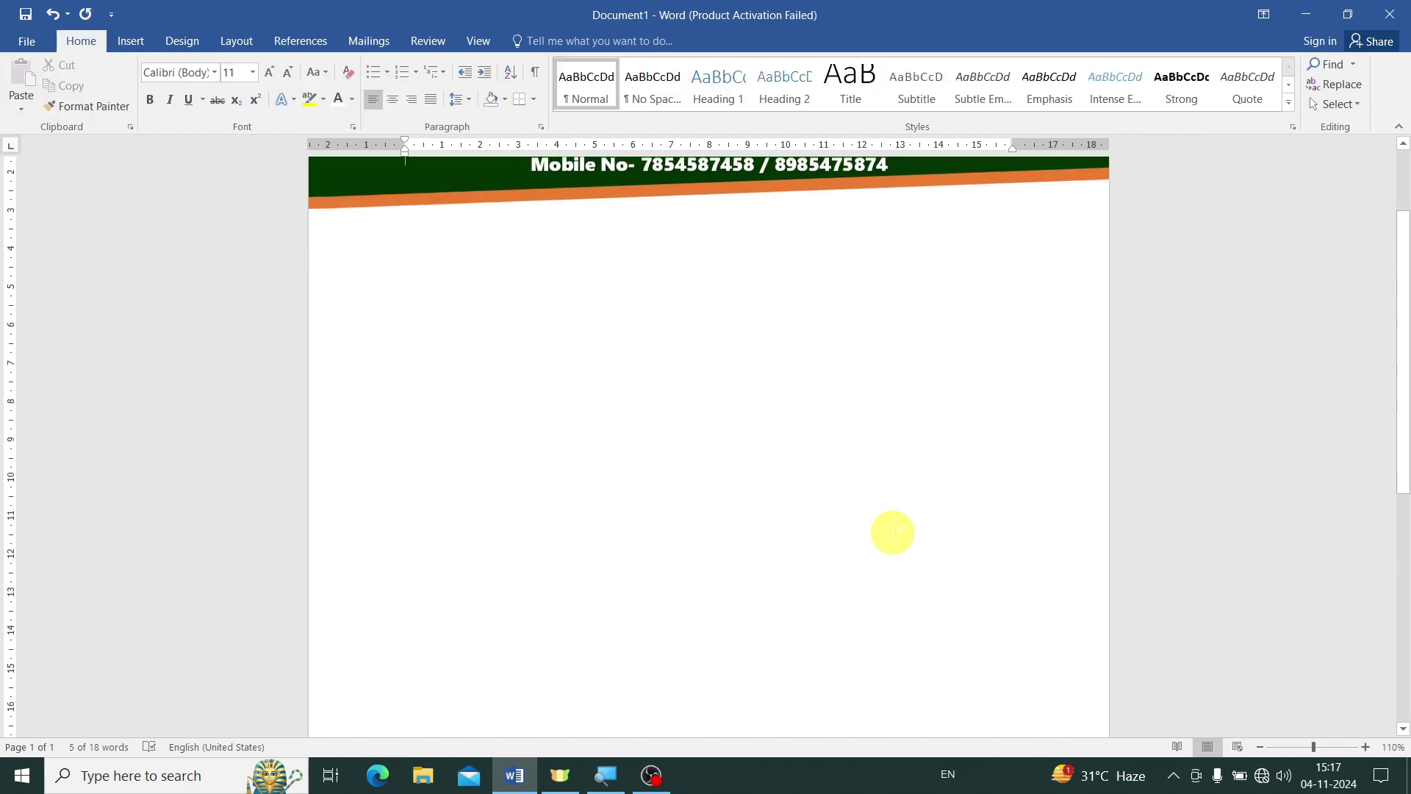
scroll(893, 532, down, 10)
scroll(892, 532, up, 5)
scroll(892, 532, up, 5)
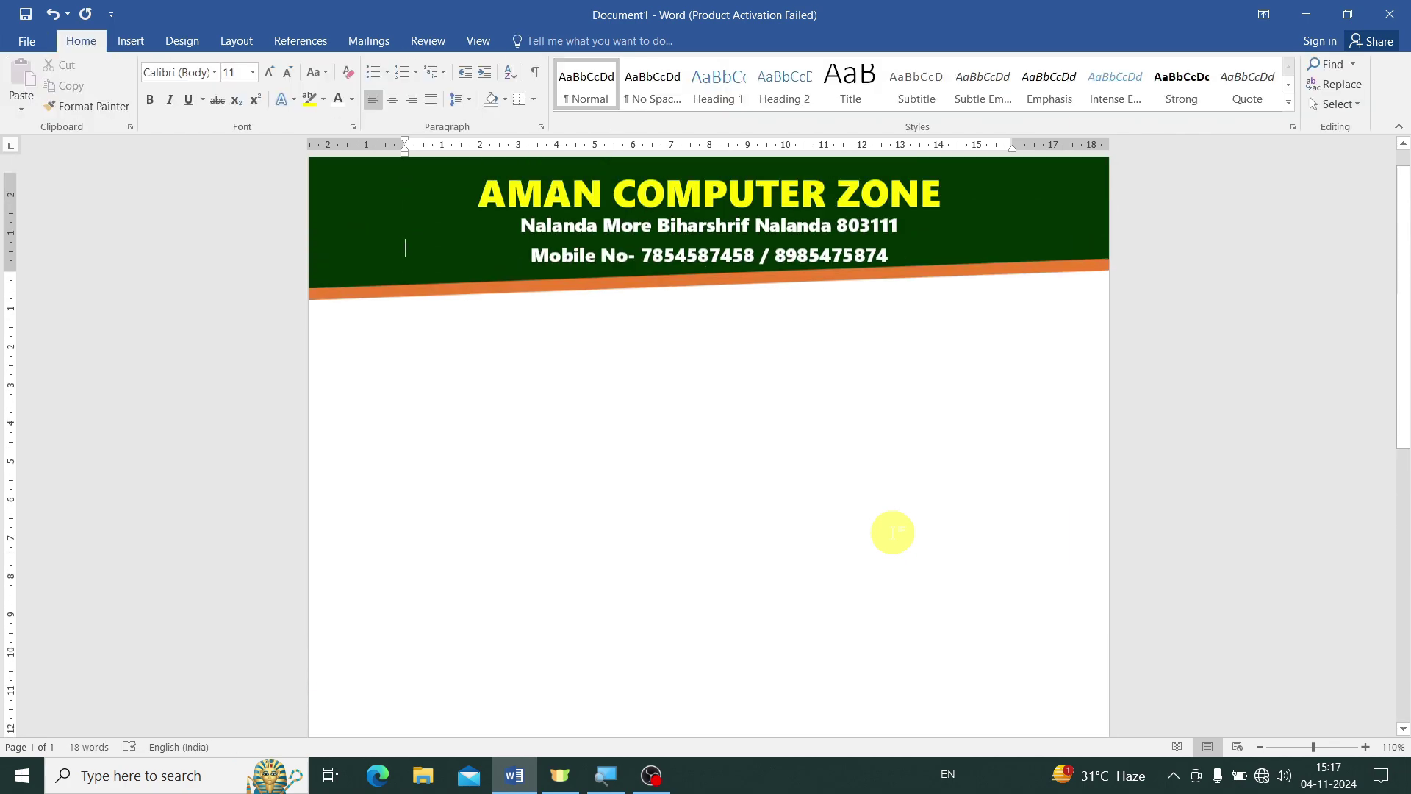
scroll(893, 532, down, 4)
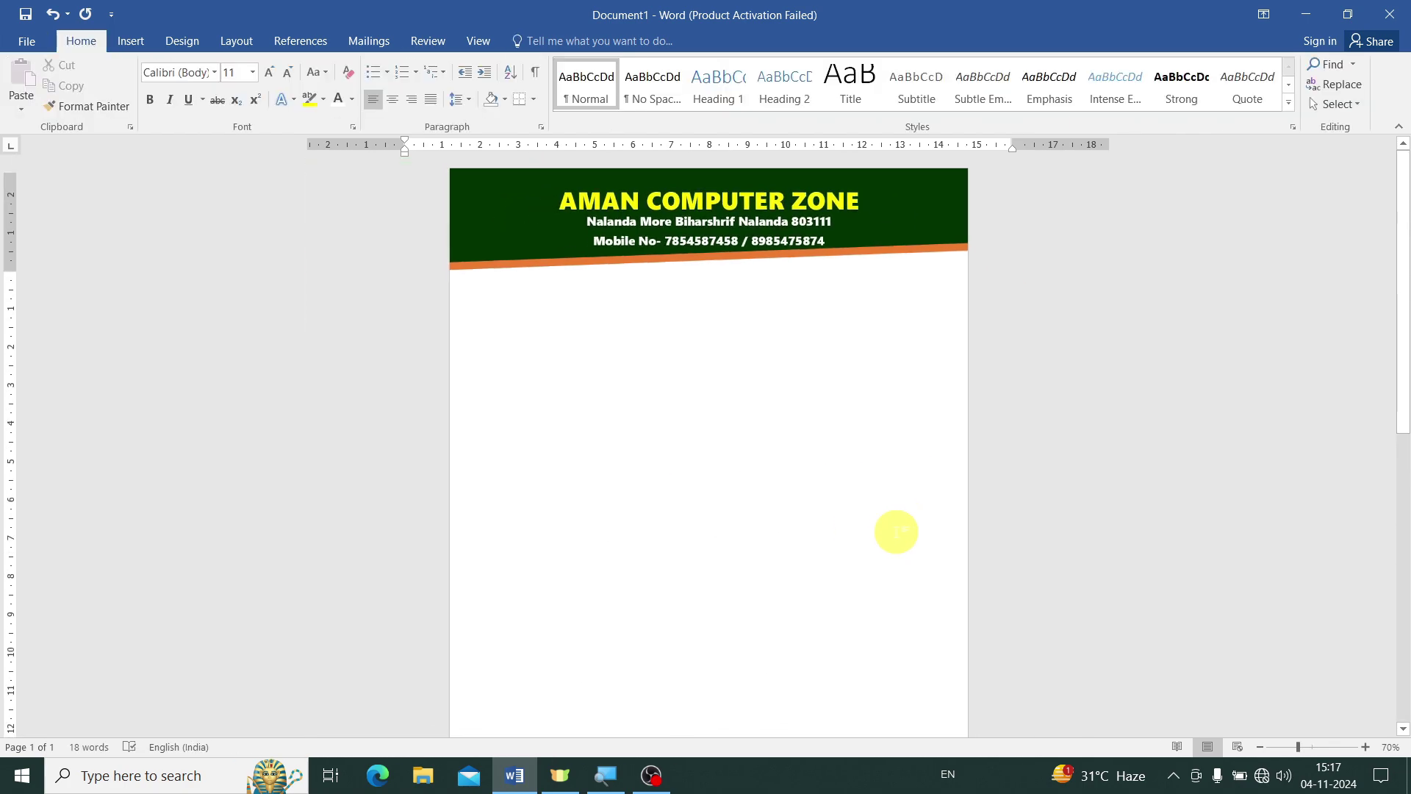
scroll(898, 532, down, 3)
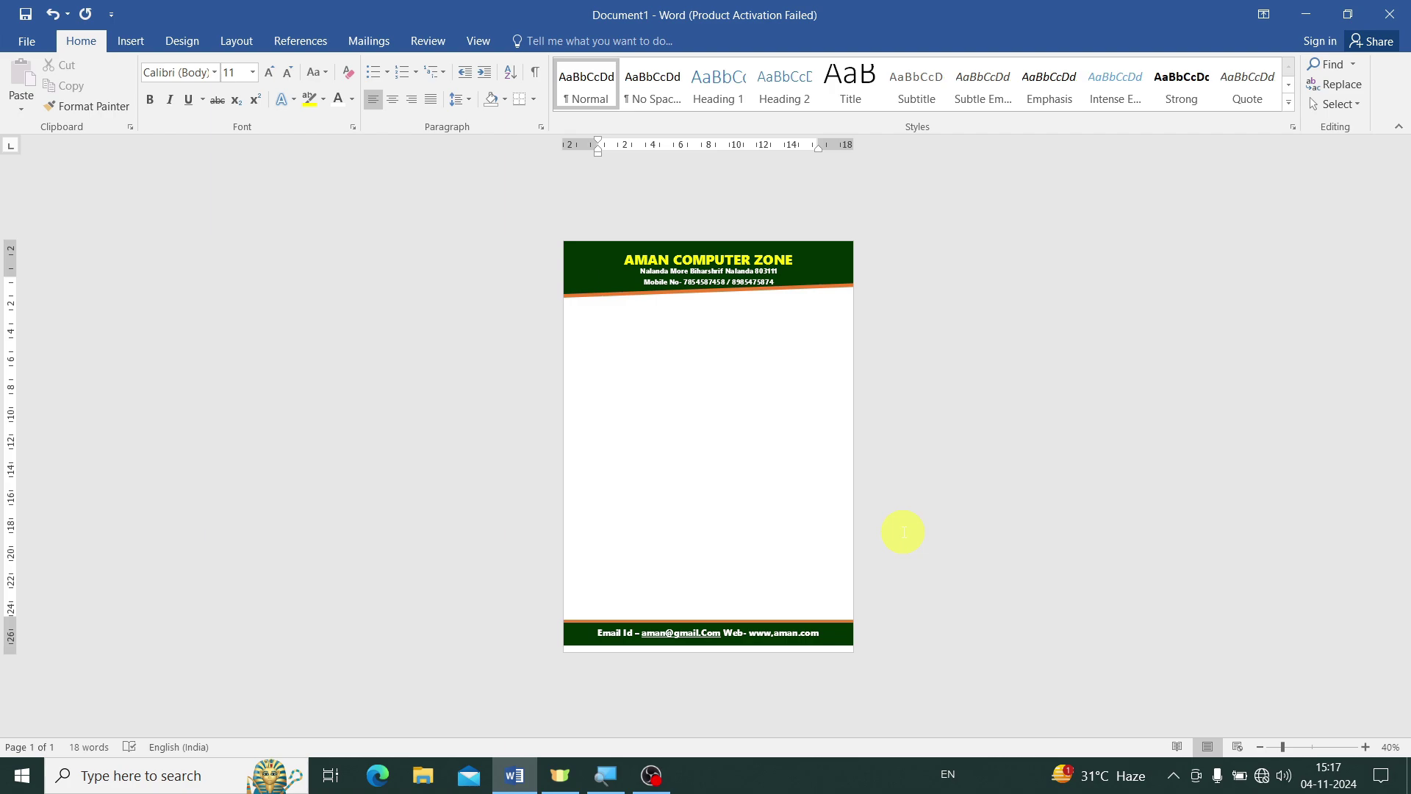
scroll(903, 532, up, 7)
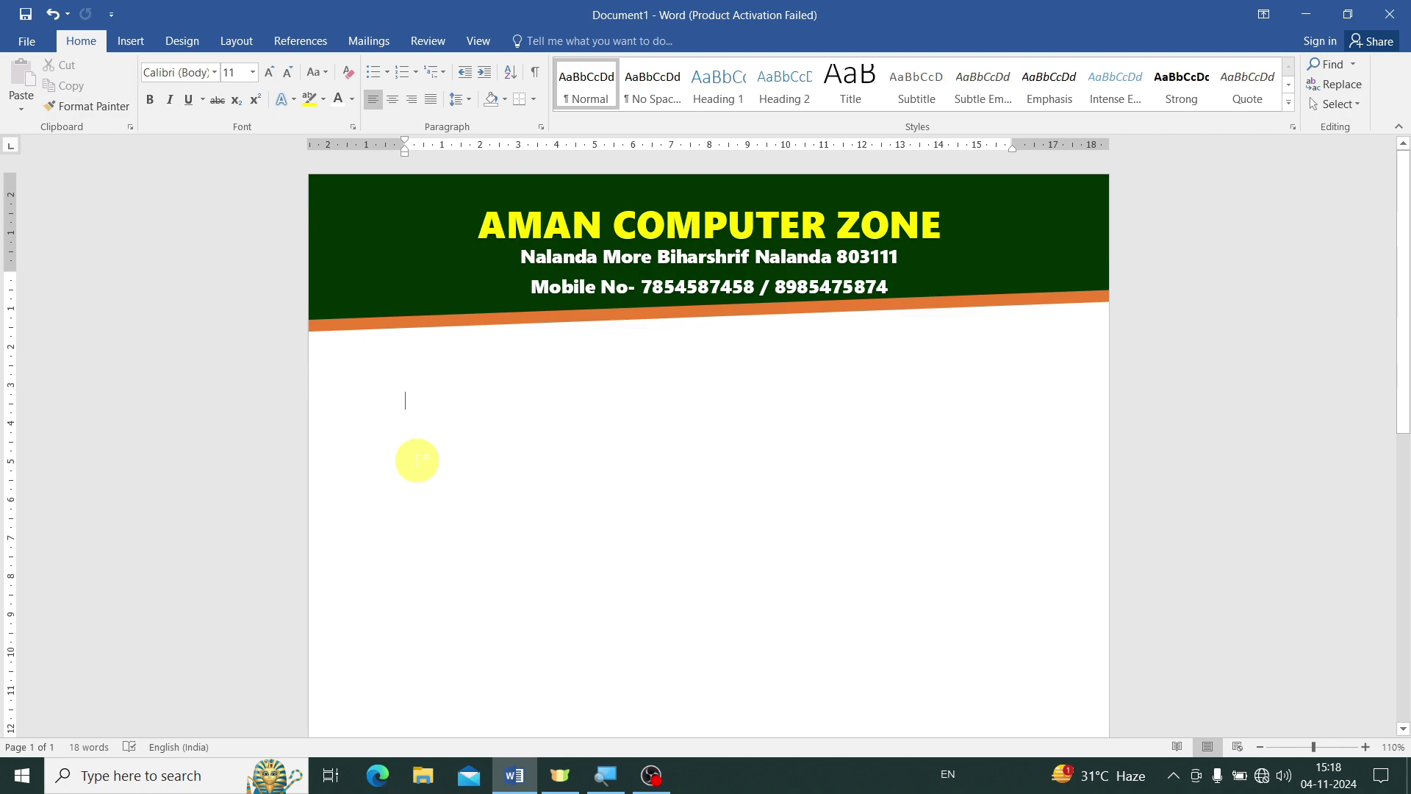
Type the Name/Date line below the header and format it as 14 pt Segoe UI Black.
key(Return)
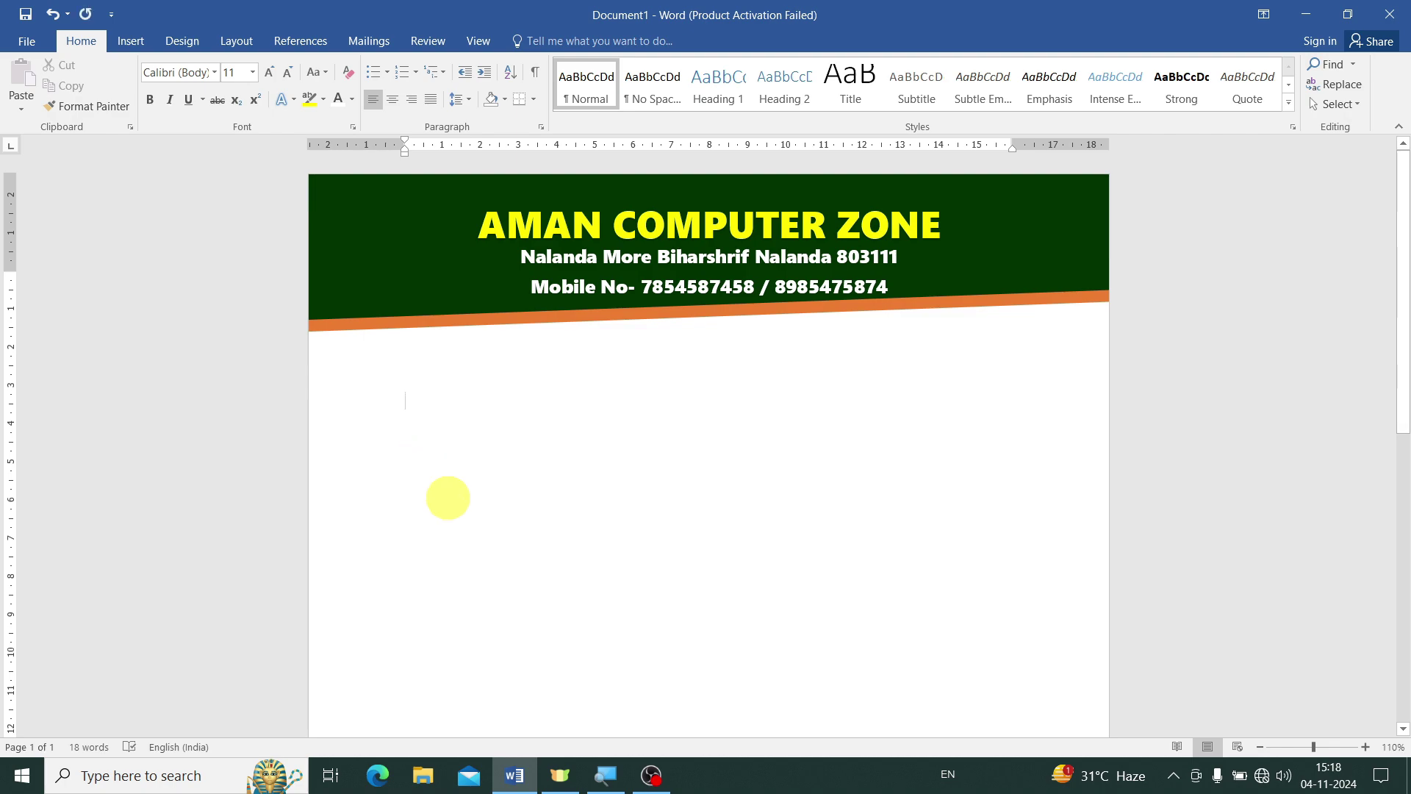
text(Name-          Date-)
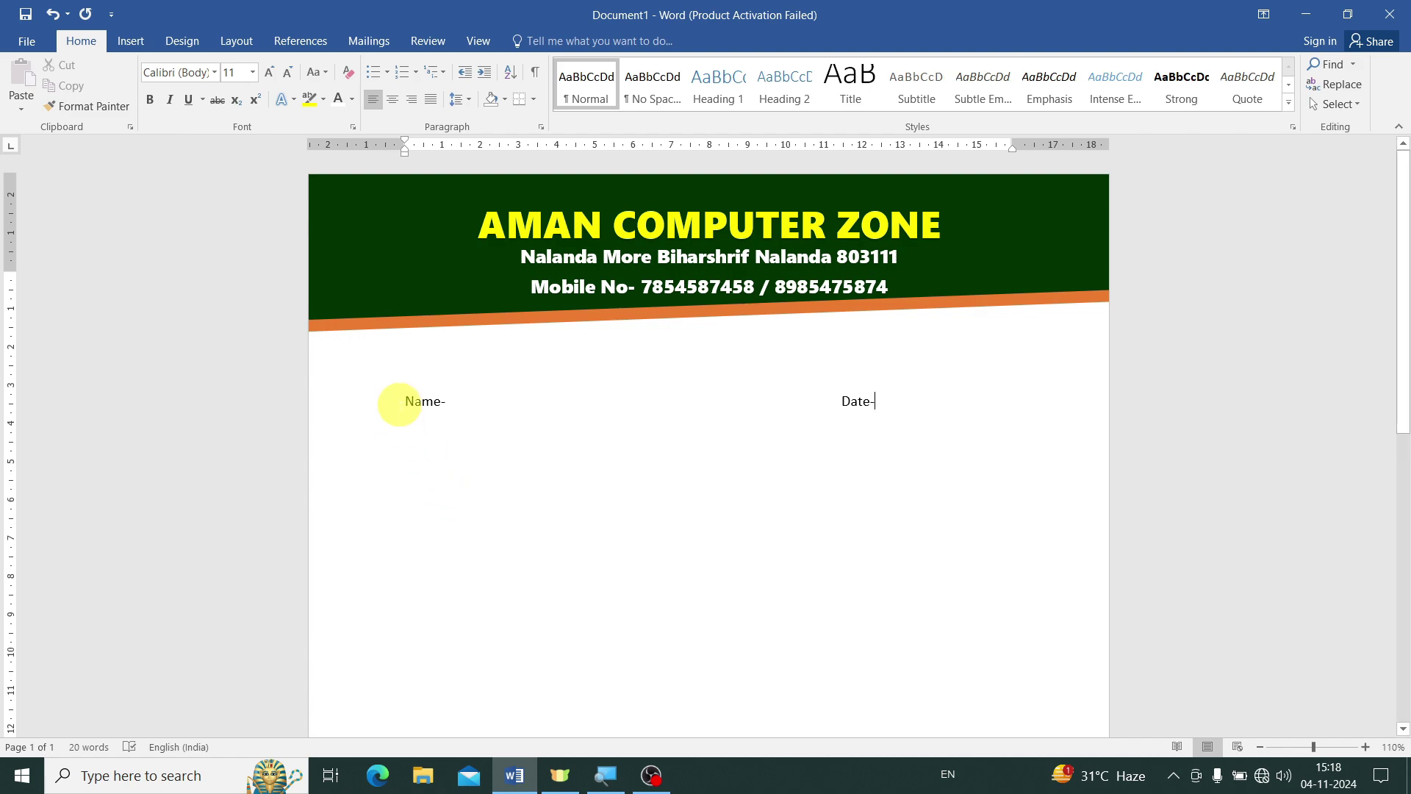
drag(402, 401, 1052, 403)
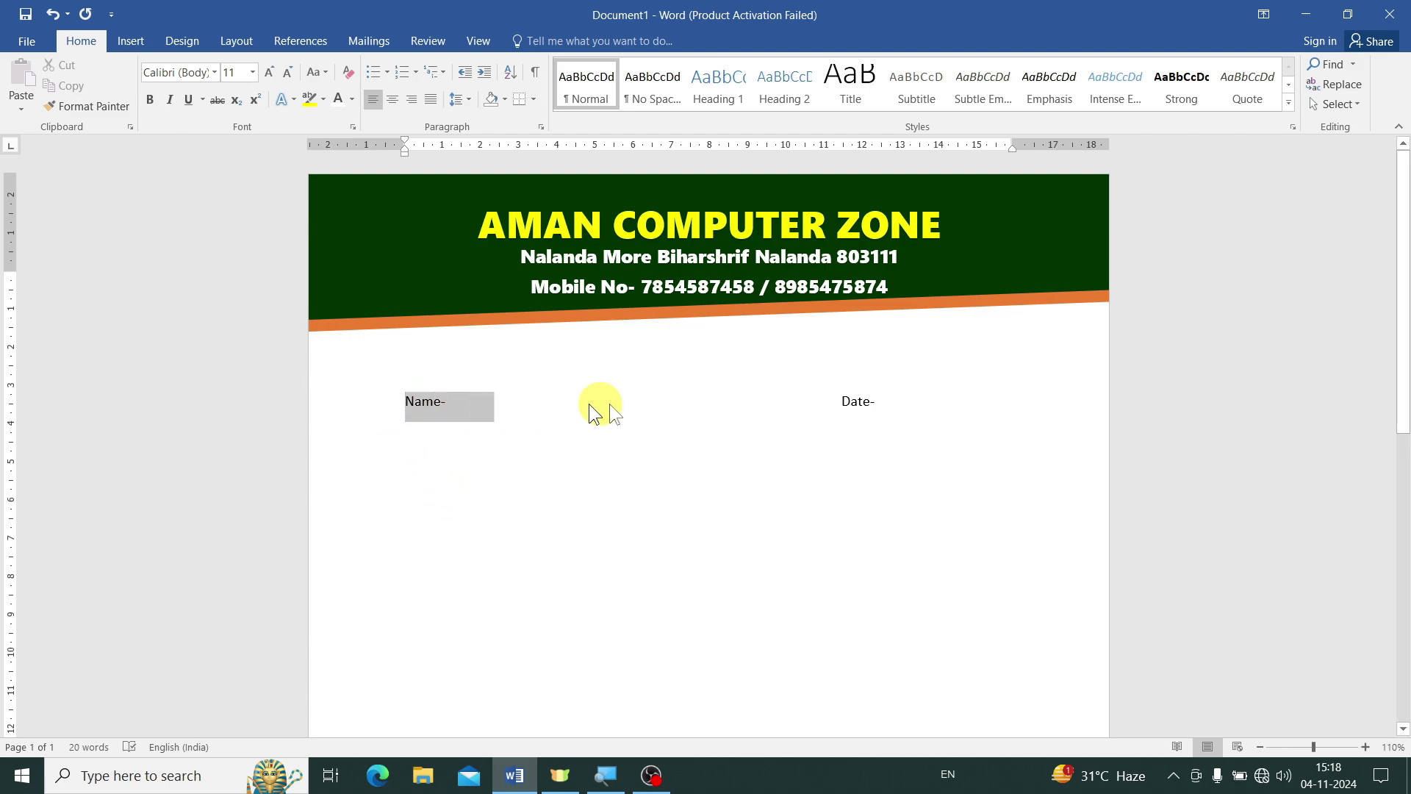
click(272, 71)
click(271, 72)
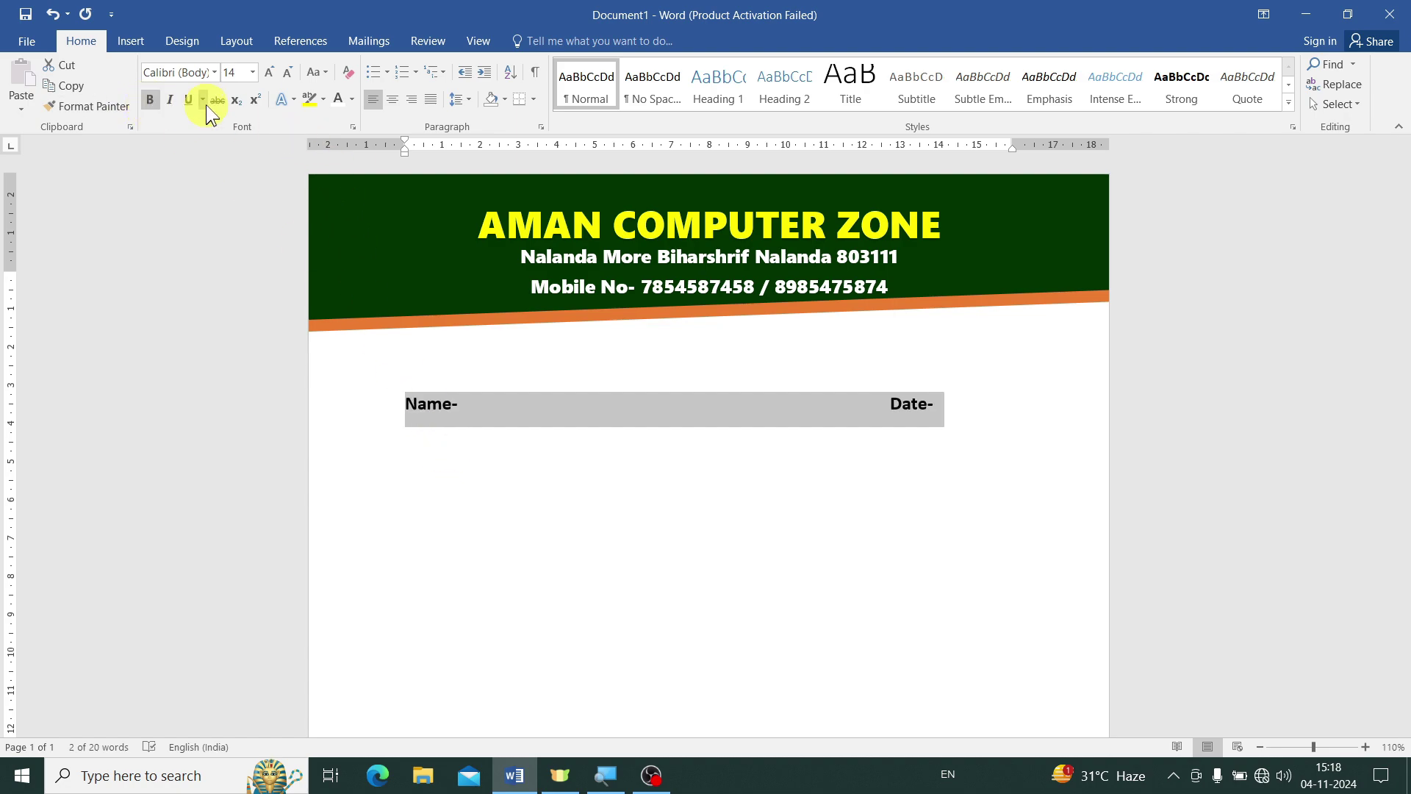
click(215, 71)
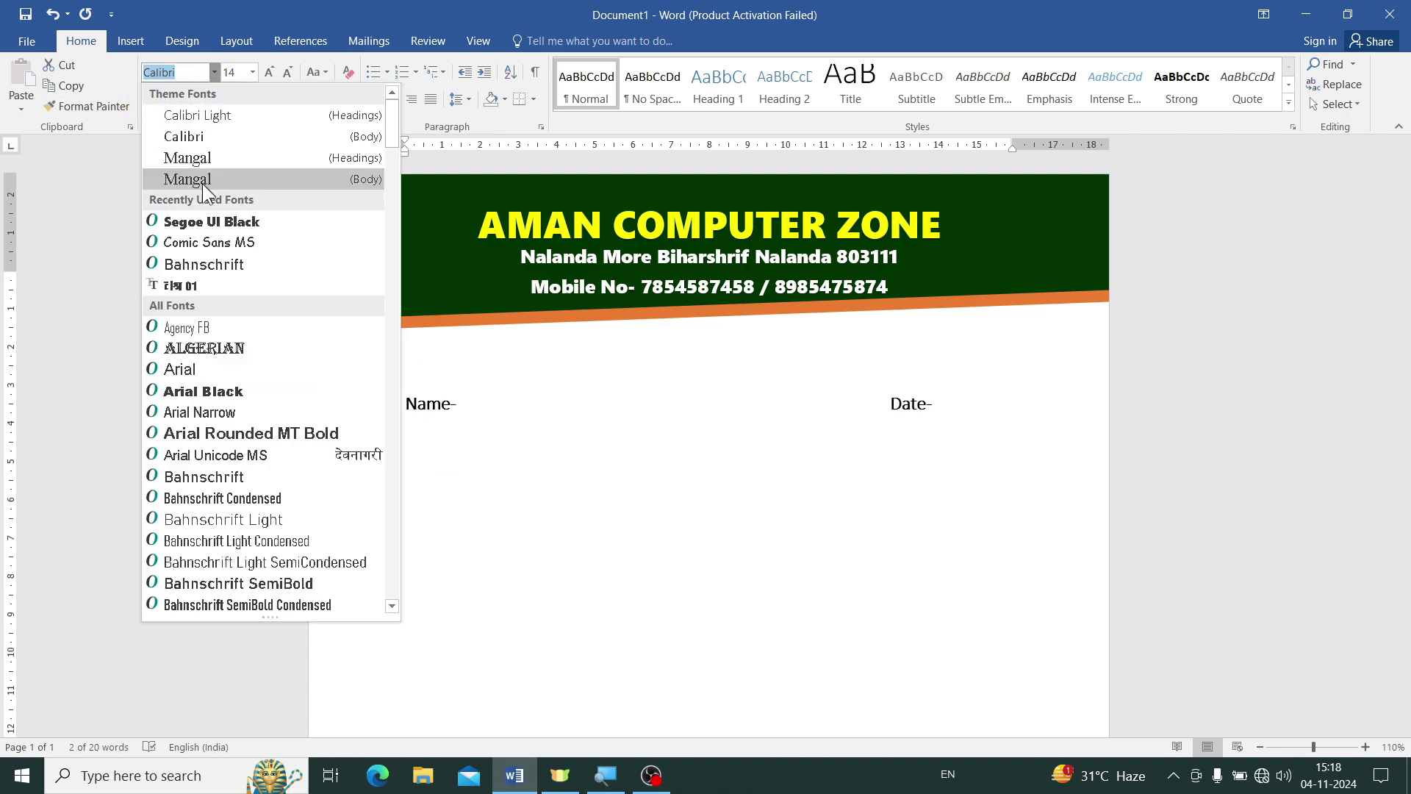
click(203, 223)
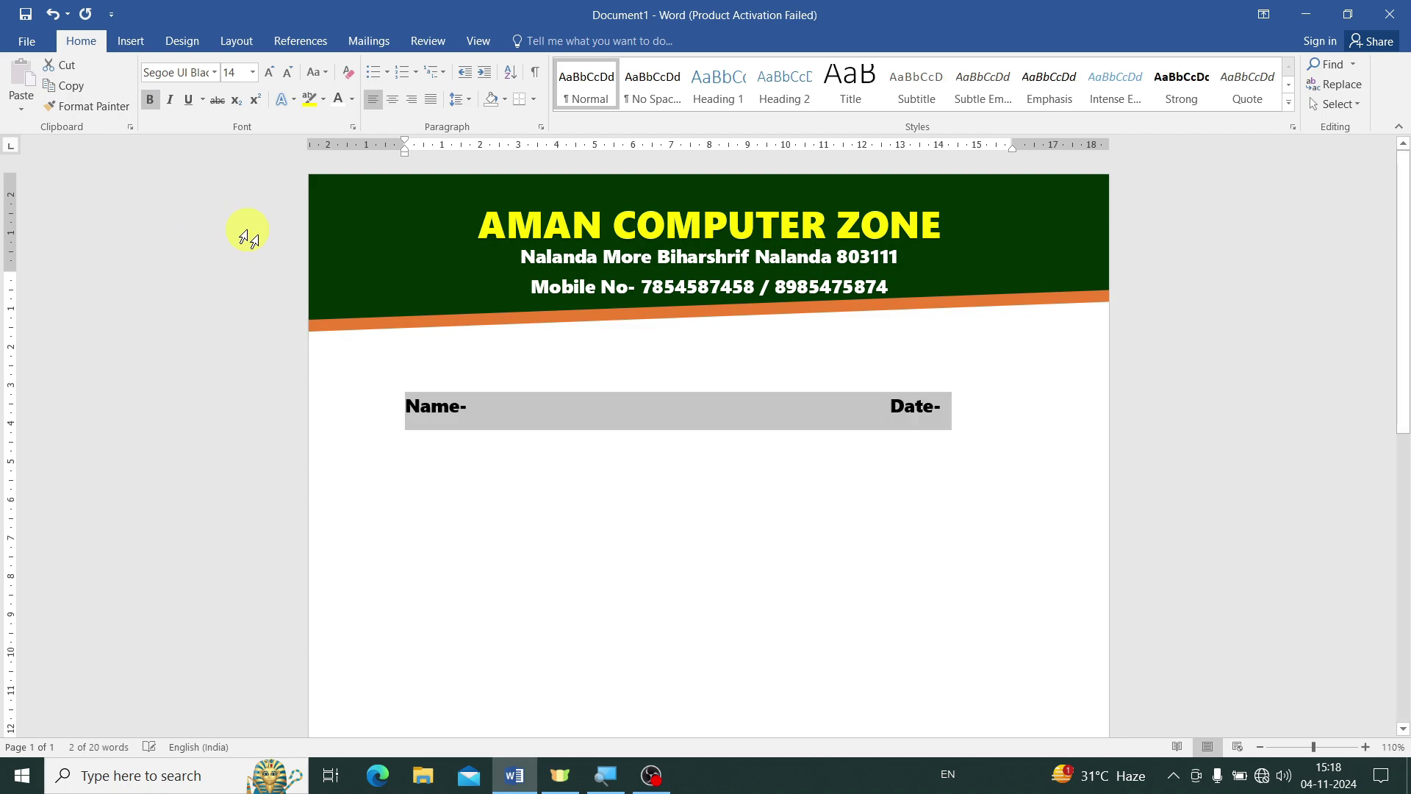
click(767, 514)
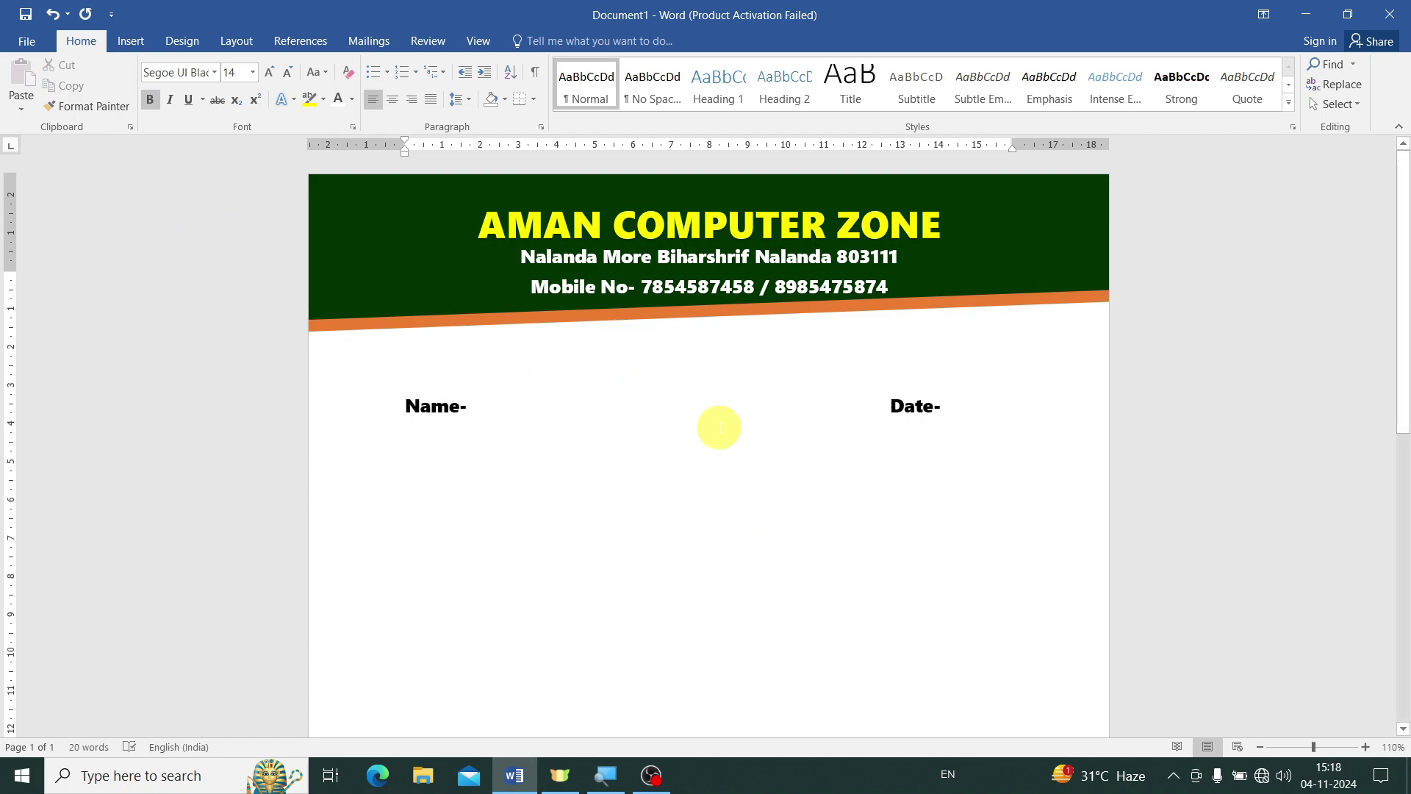
Scroll down to the footer and back, then bring up the Design options.
scroll(719, 428, down, 3)
scroll(719, 427, down, 5)
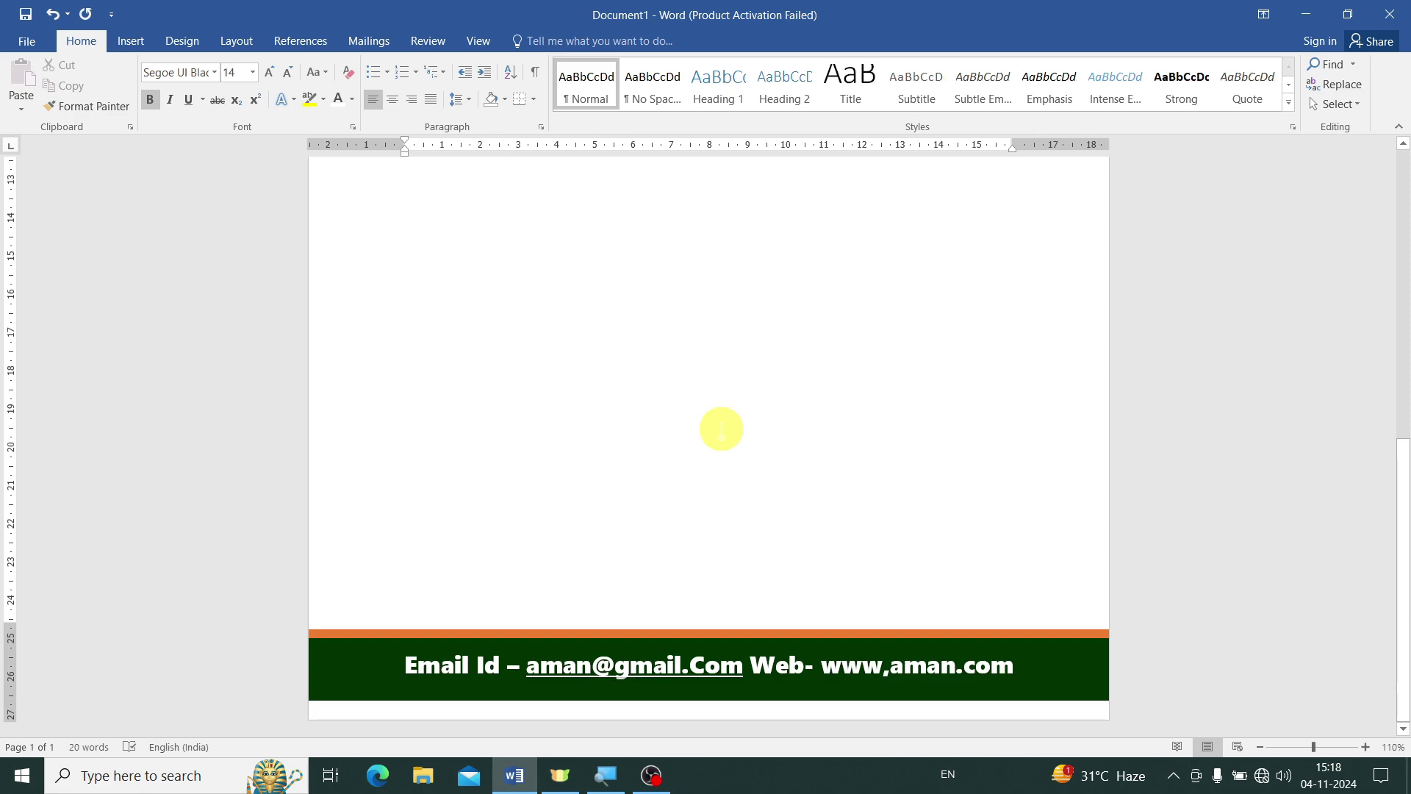
ctrl+scroll(721, 429, down, 5)
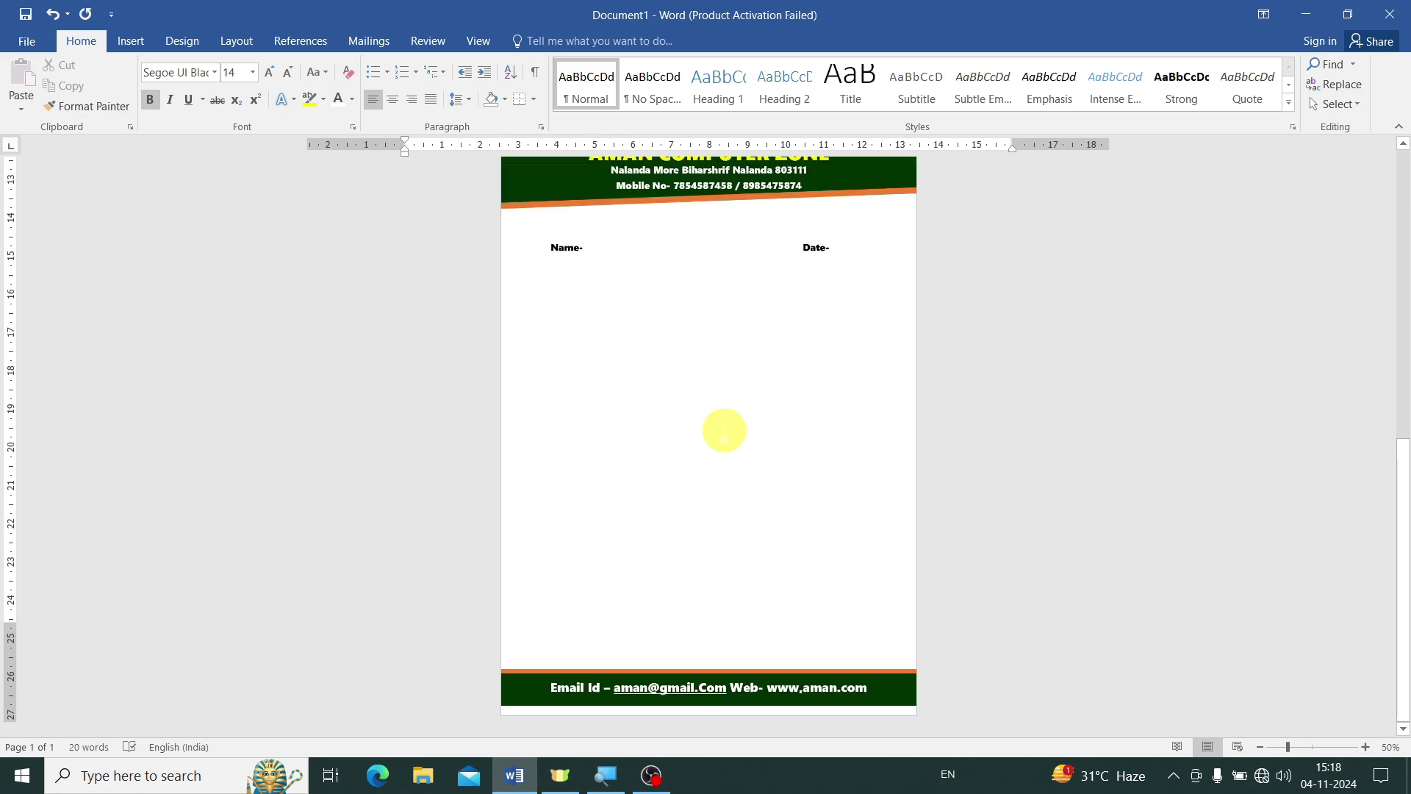
ctrl+scroll(721, 428, down, 2)
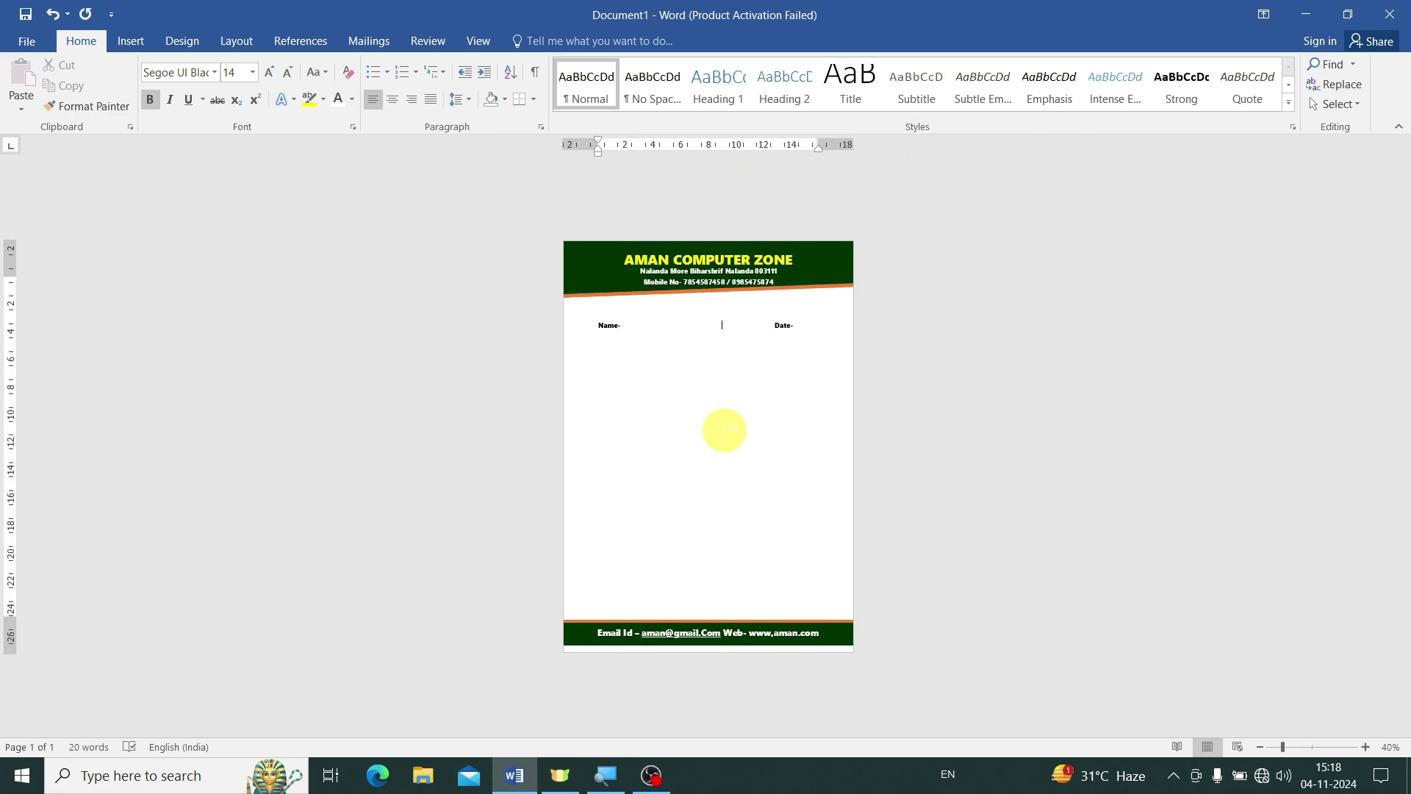
ctrl+scroll(724, 430, up, 1)
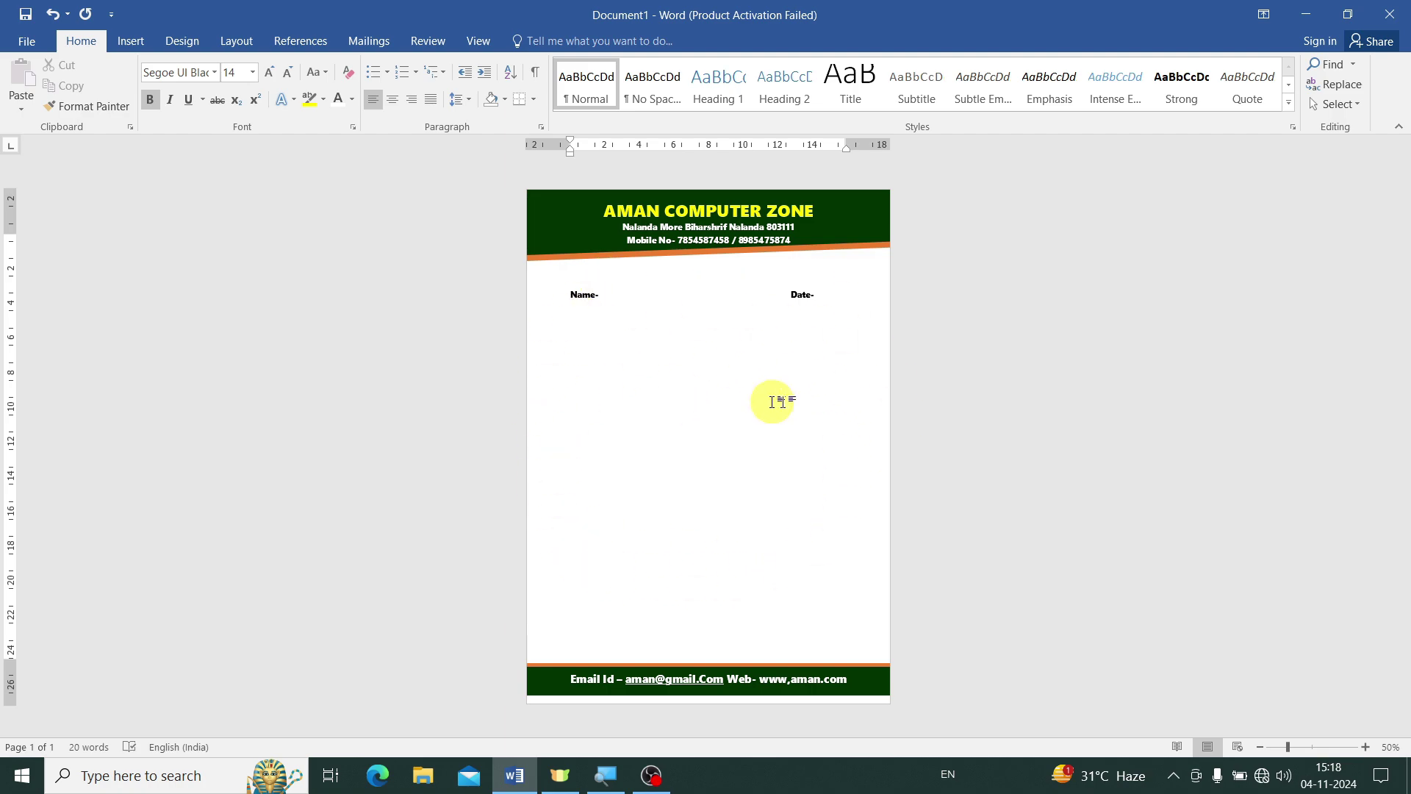
click(183, 42)
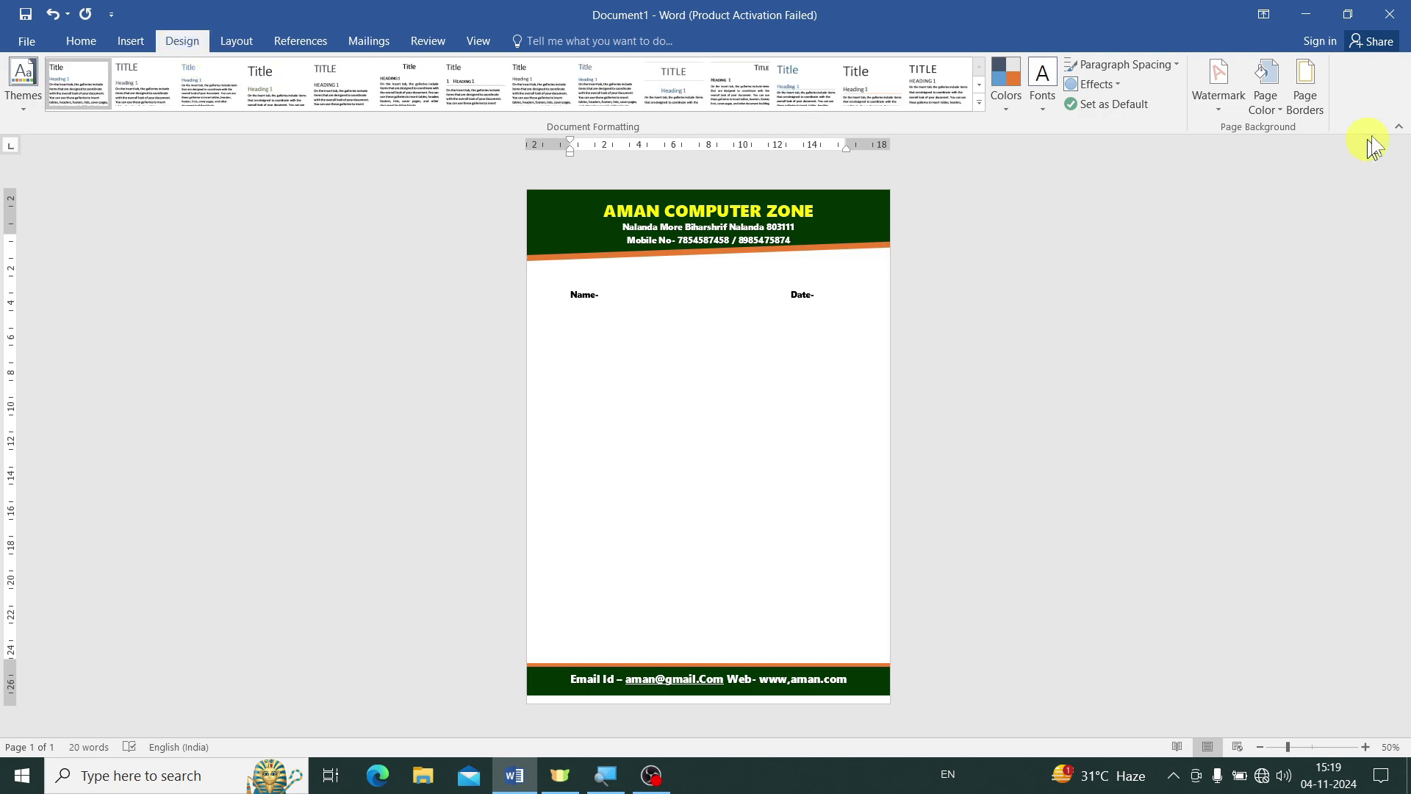
Apply the 'out (9) copy' AC ZONE logo from this computer as a custom picture watermark.
click(1226, 89)
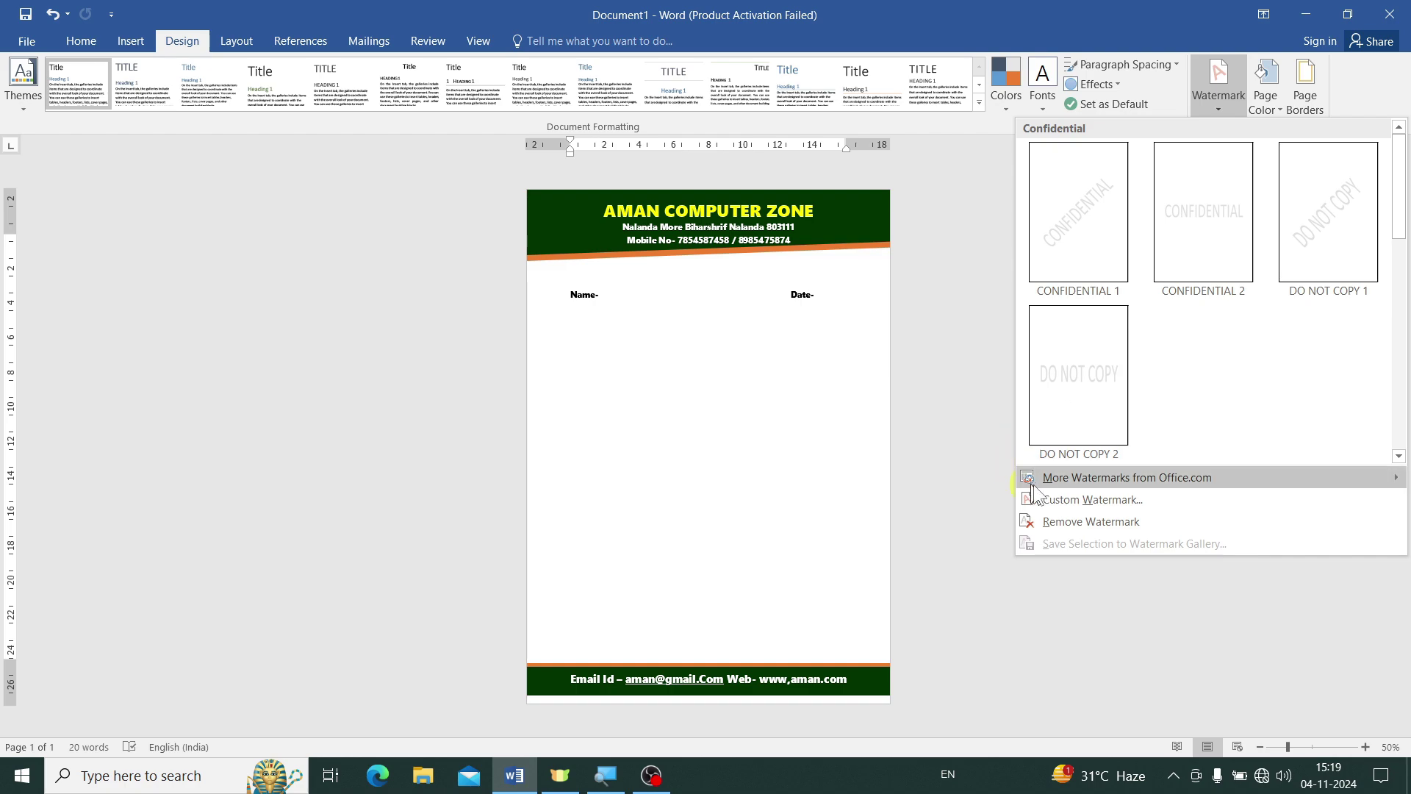
click(1076, 500)
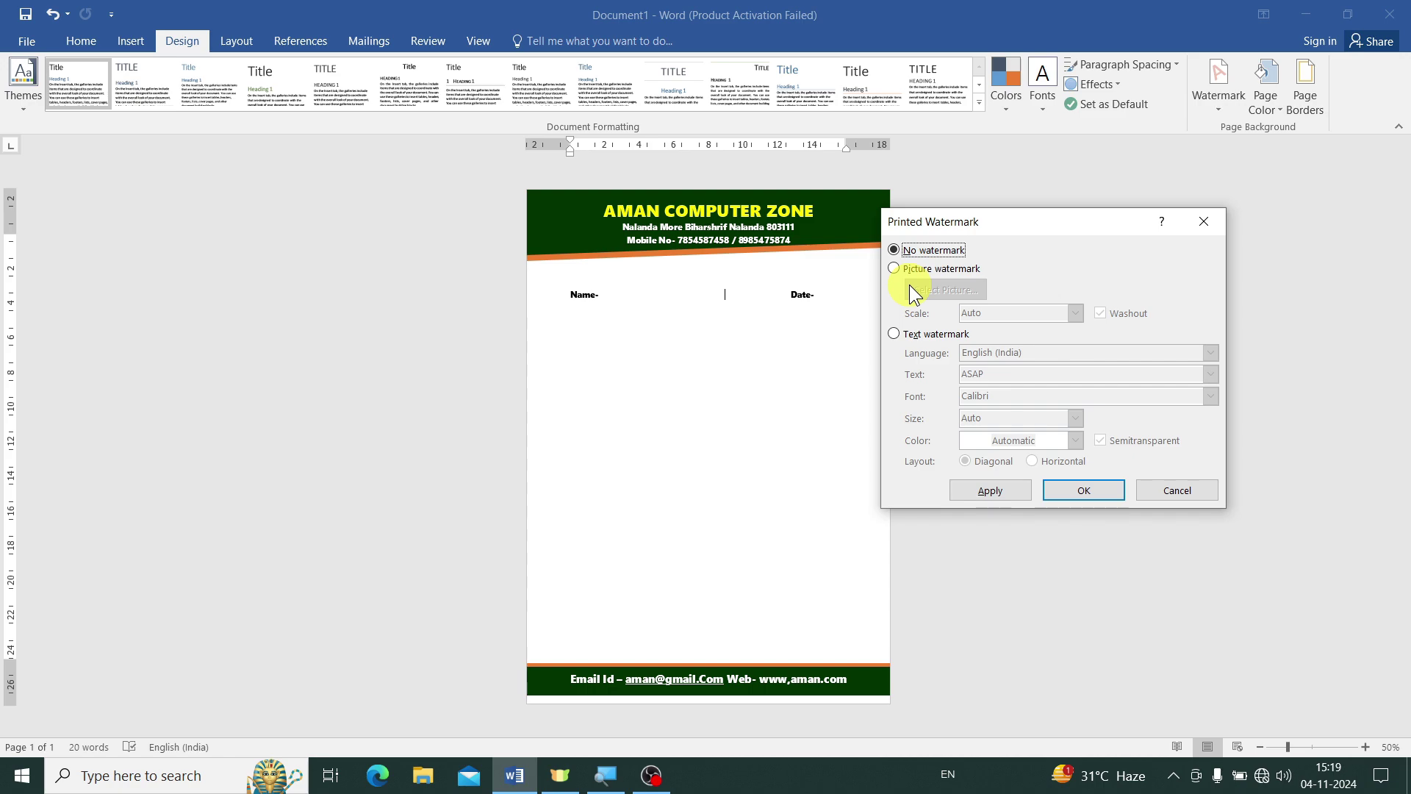
click(894, 269)
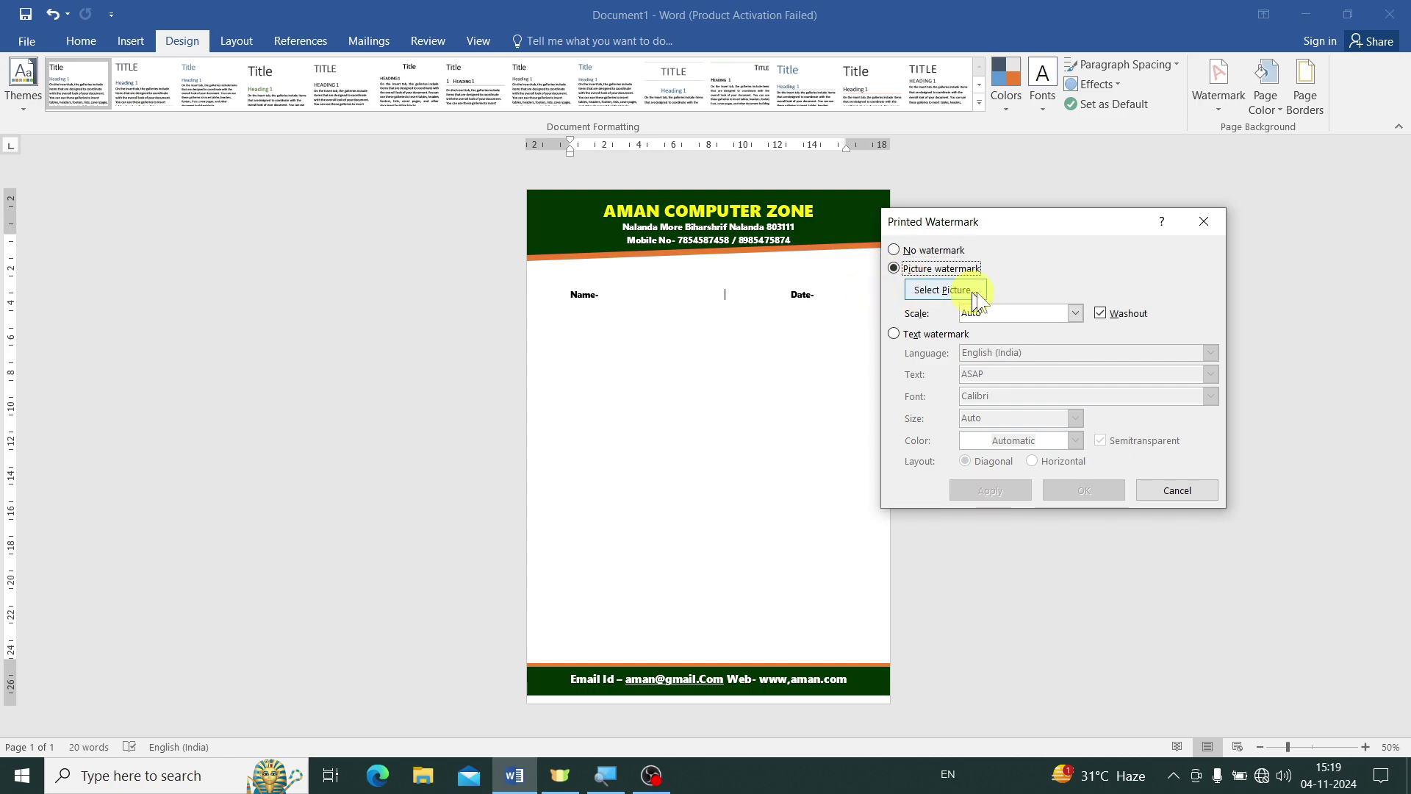
click(932, 291)
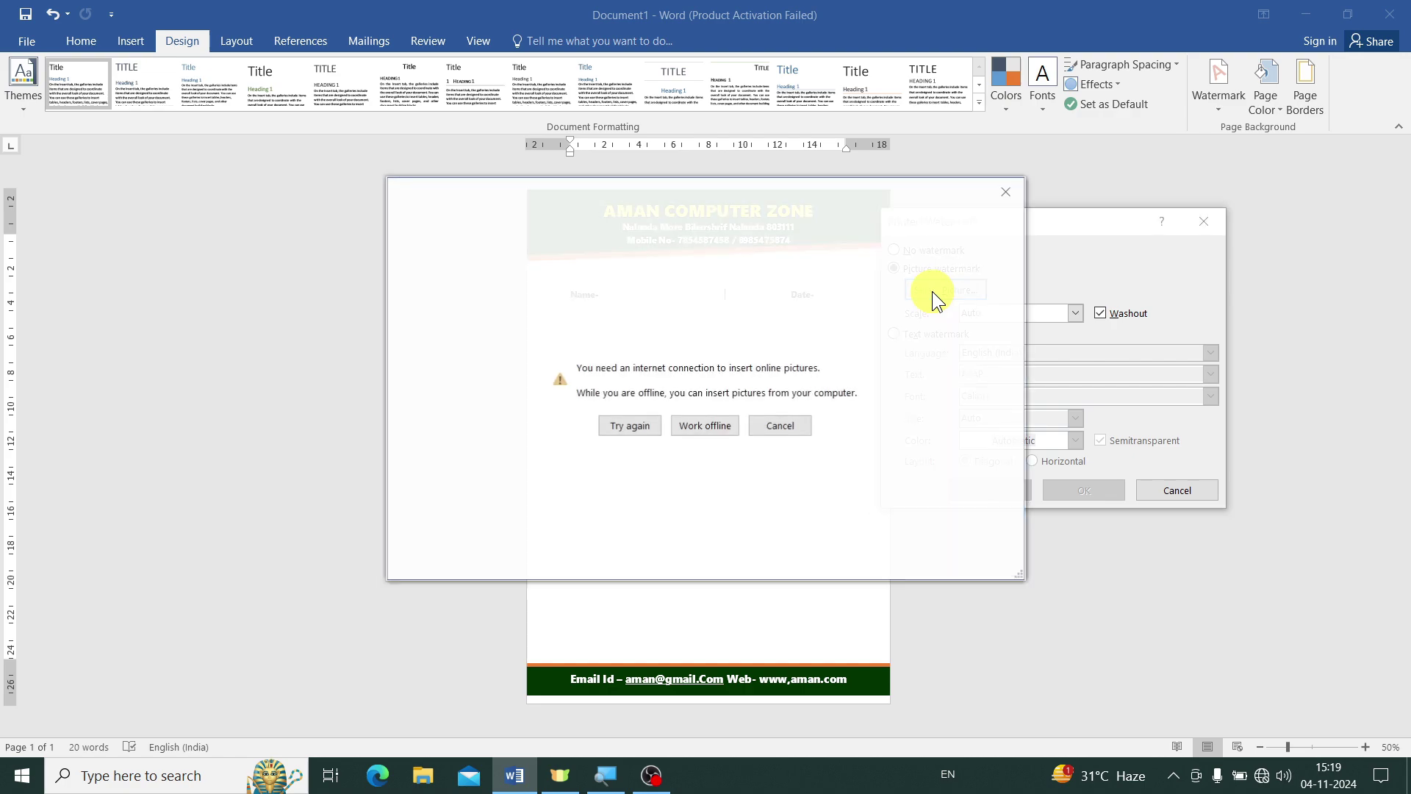
click(695, 426)
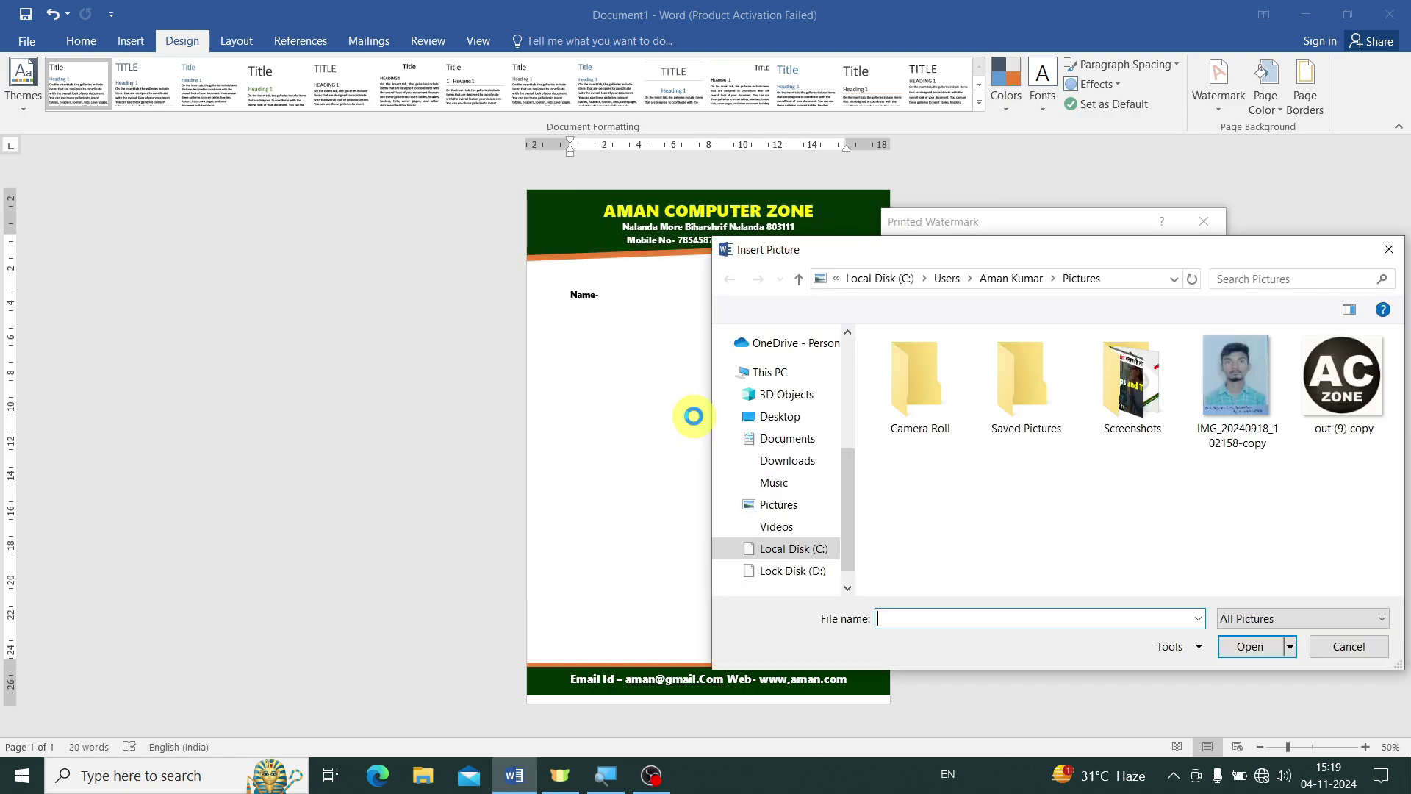
drag(313, 216, 301, 213)
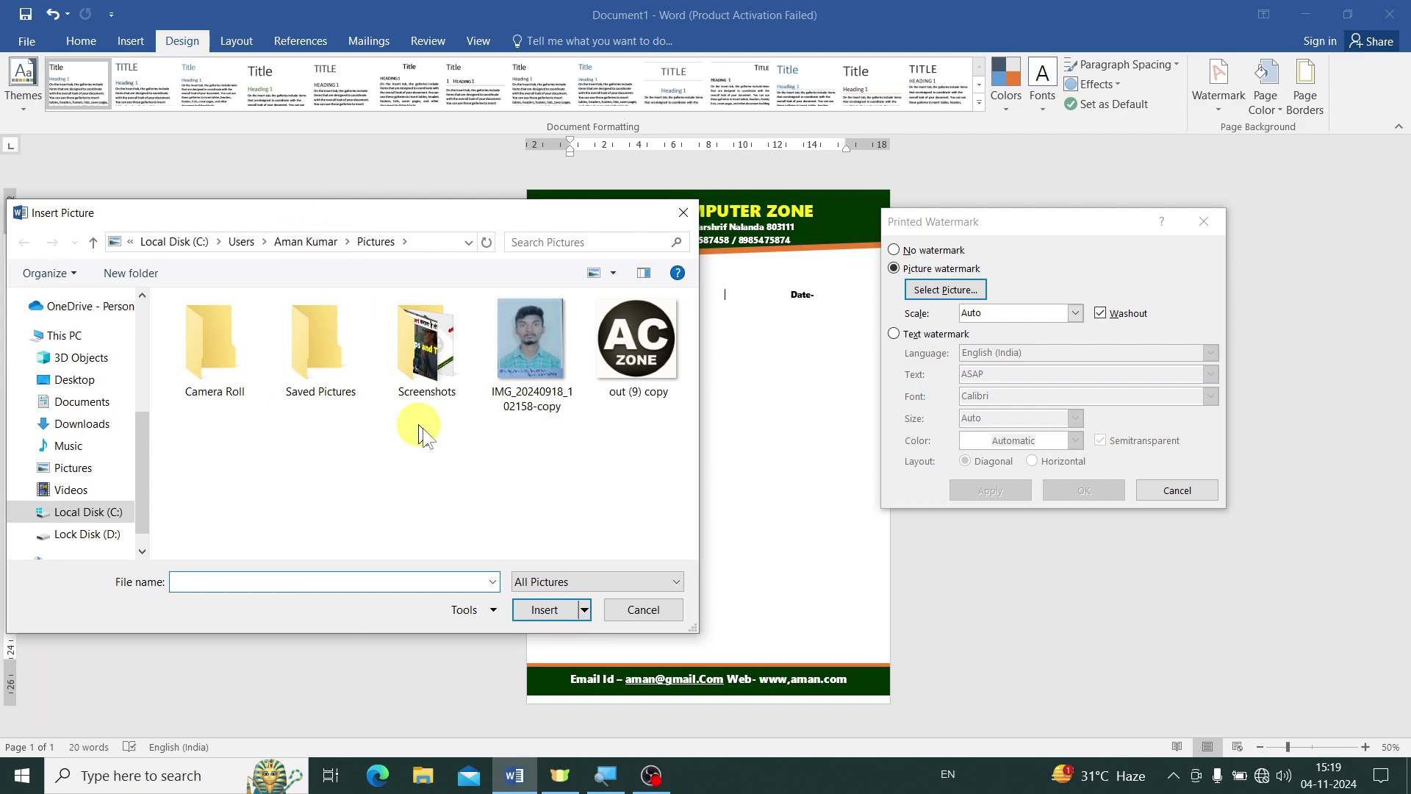
click(655, 346)
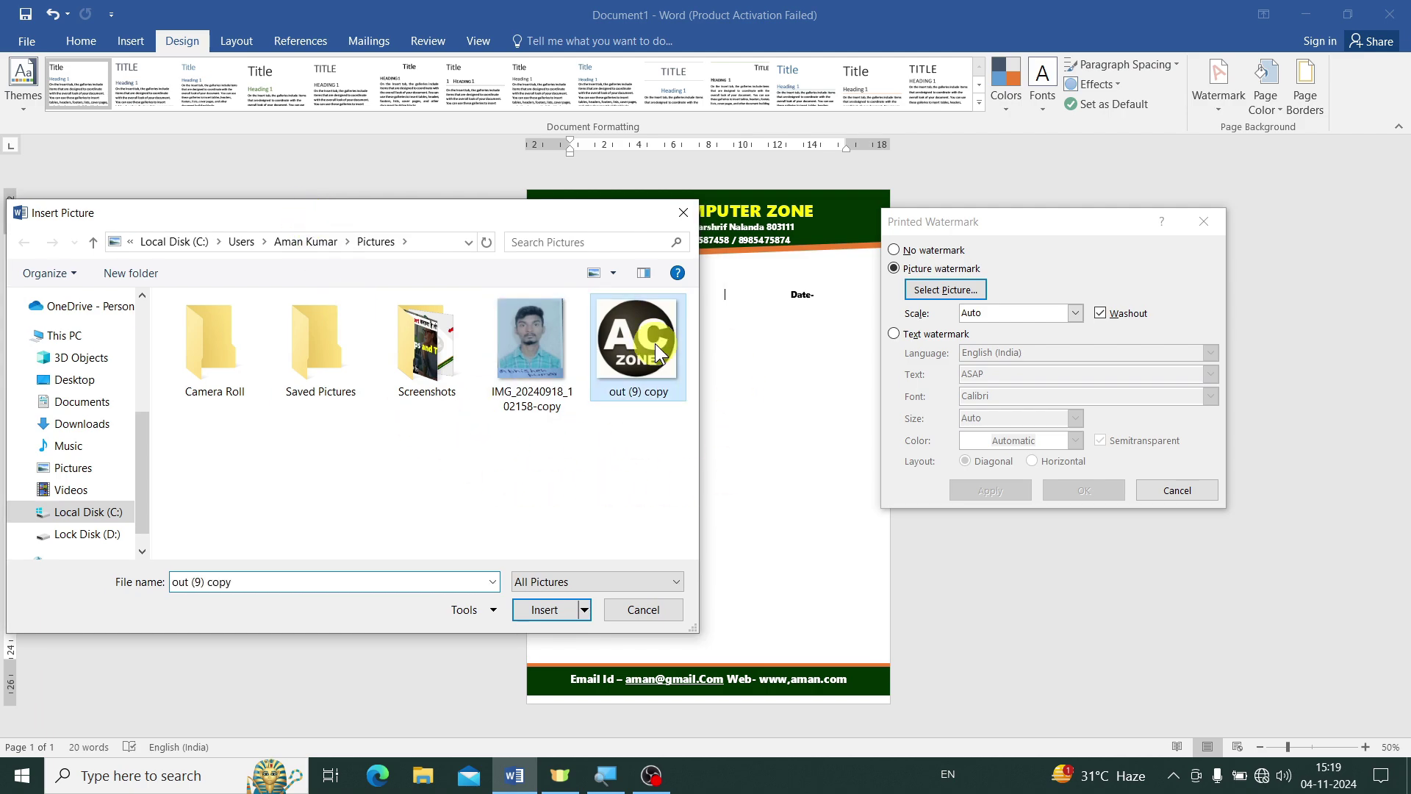
click(522, 613)
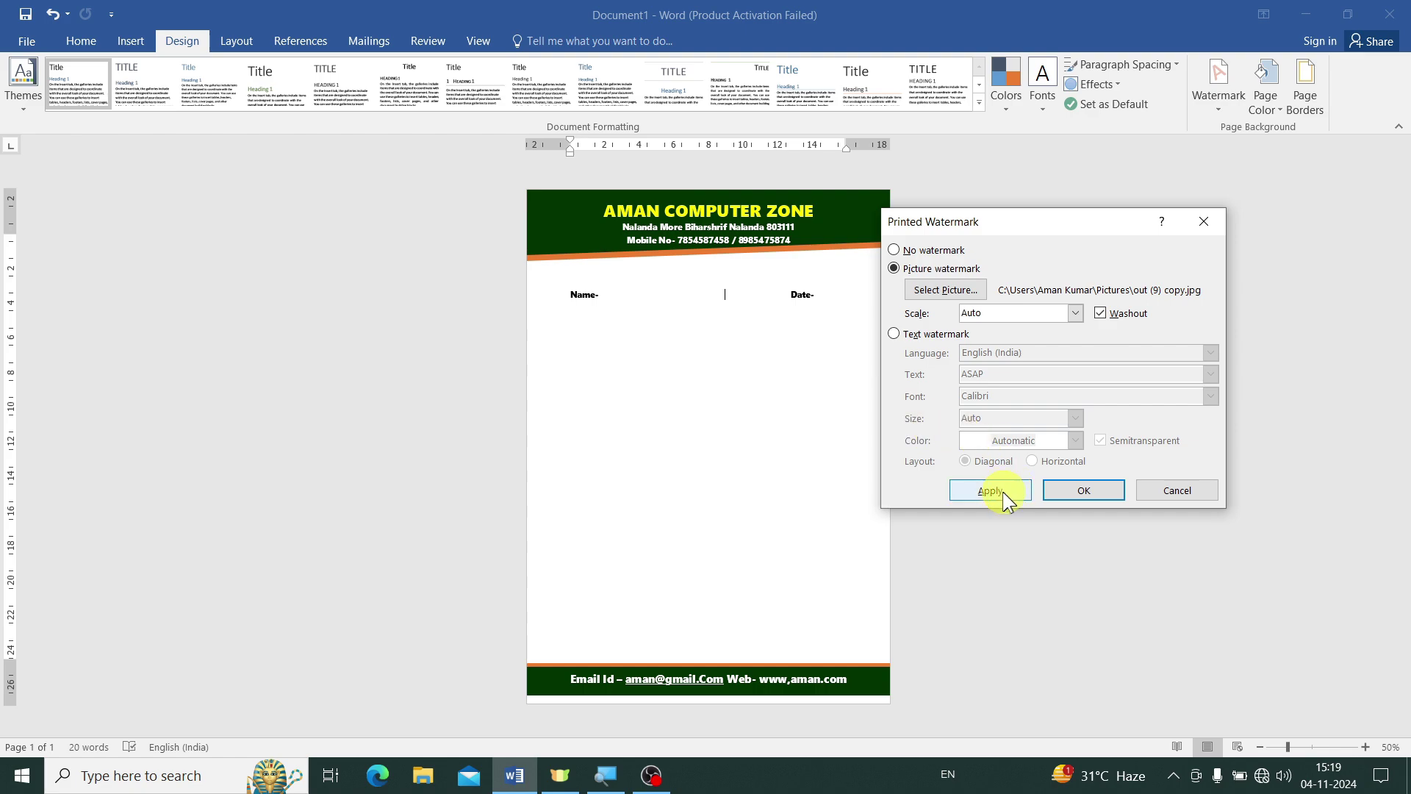
click(991, 492)
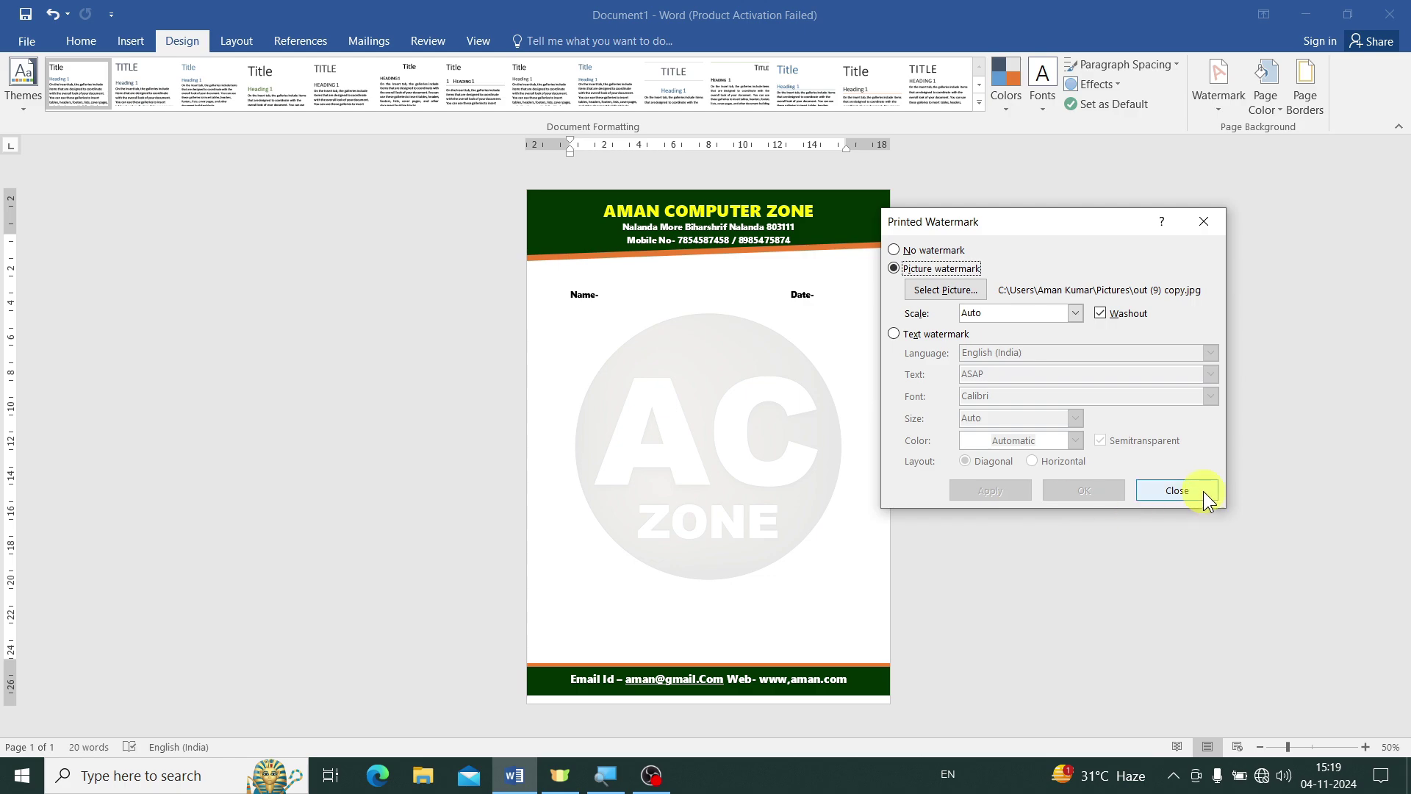
click(1176, 490)
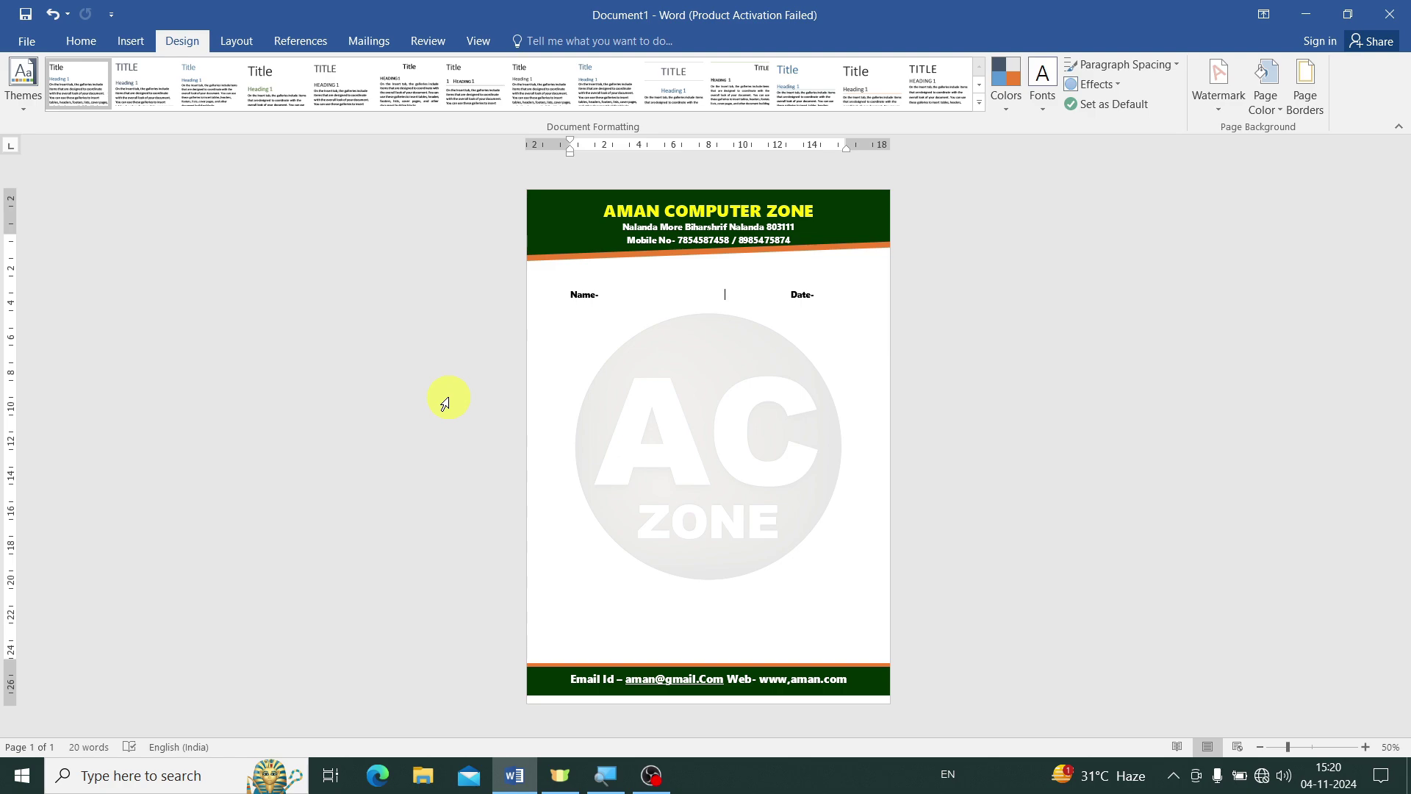
Check the print preview of the letterhead, then go to Save As.
key(ctrl+p)
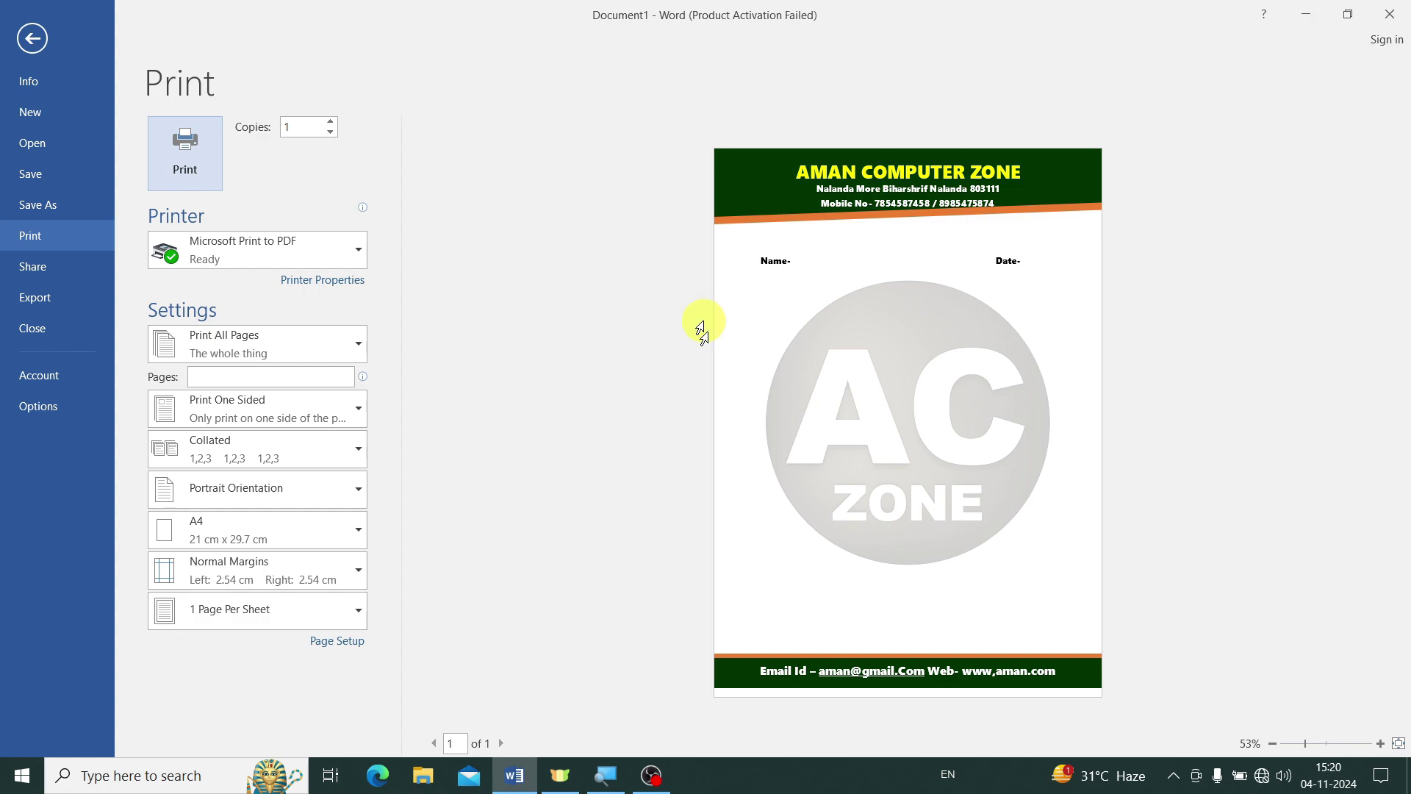
click(53, 210)
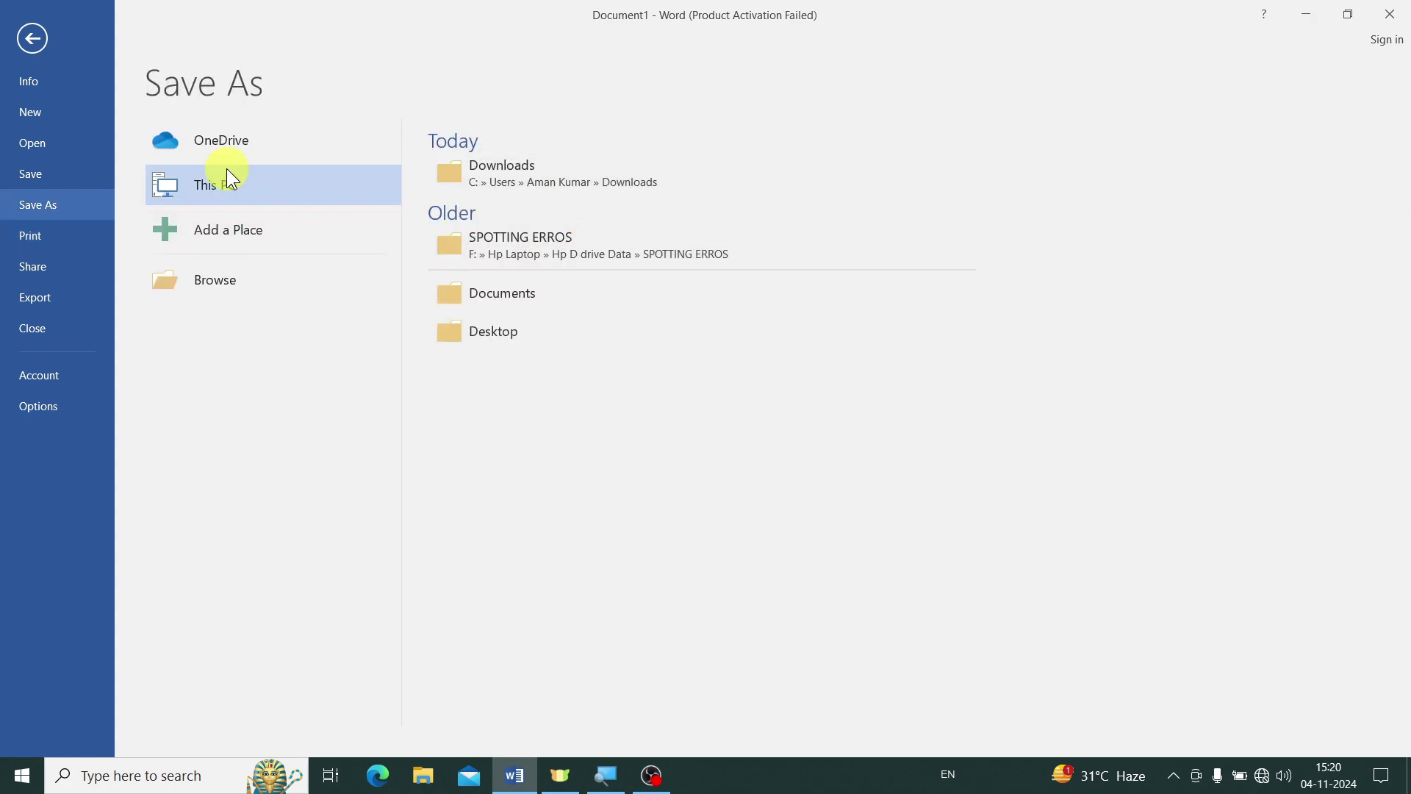
Save the letterhead in the Desktop folder as 'erter' with the PDF file type.
click(588, 178)
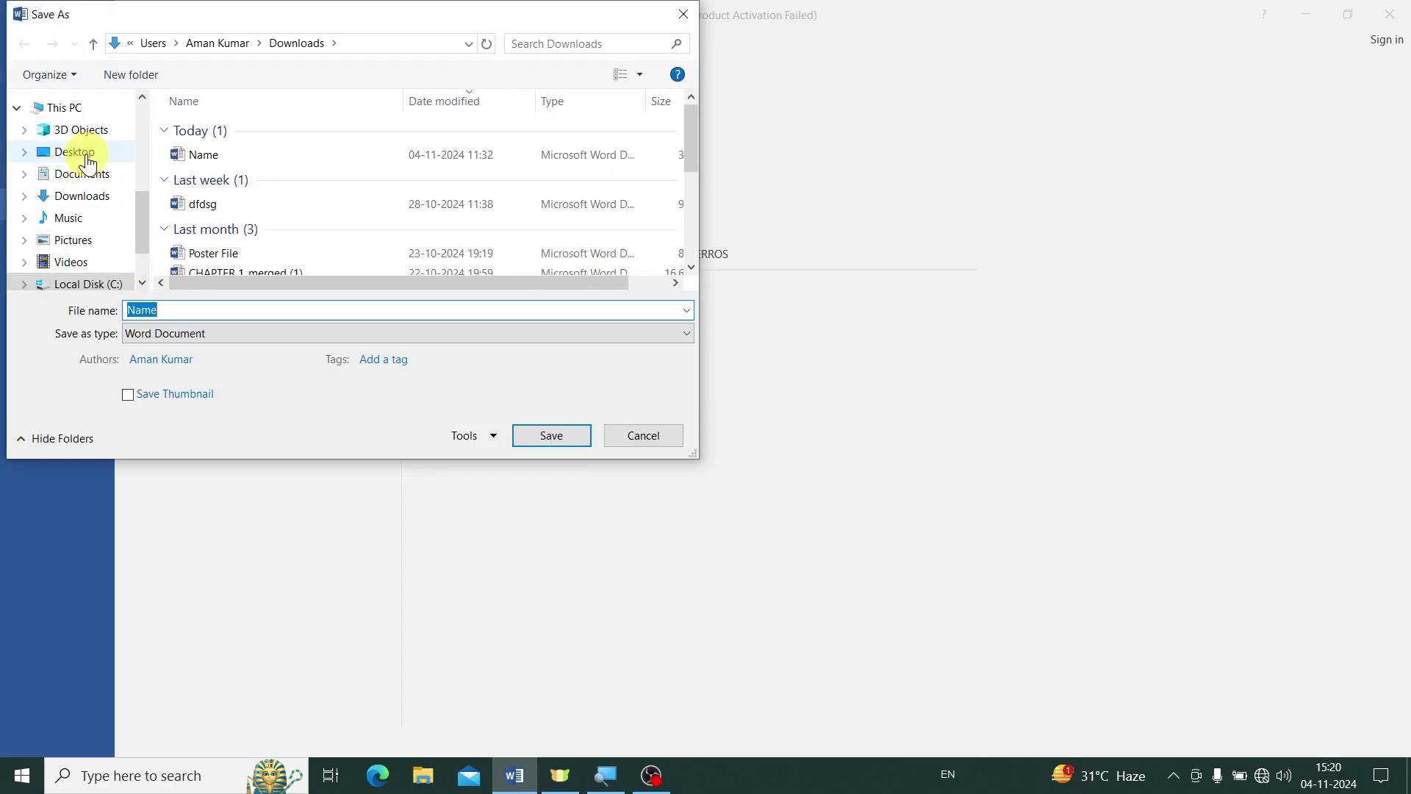
click(86, 156)
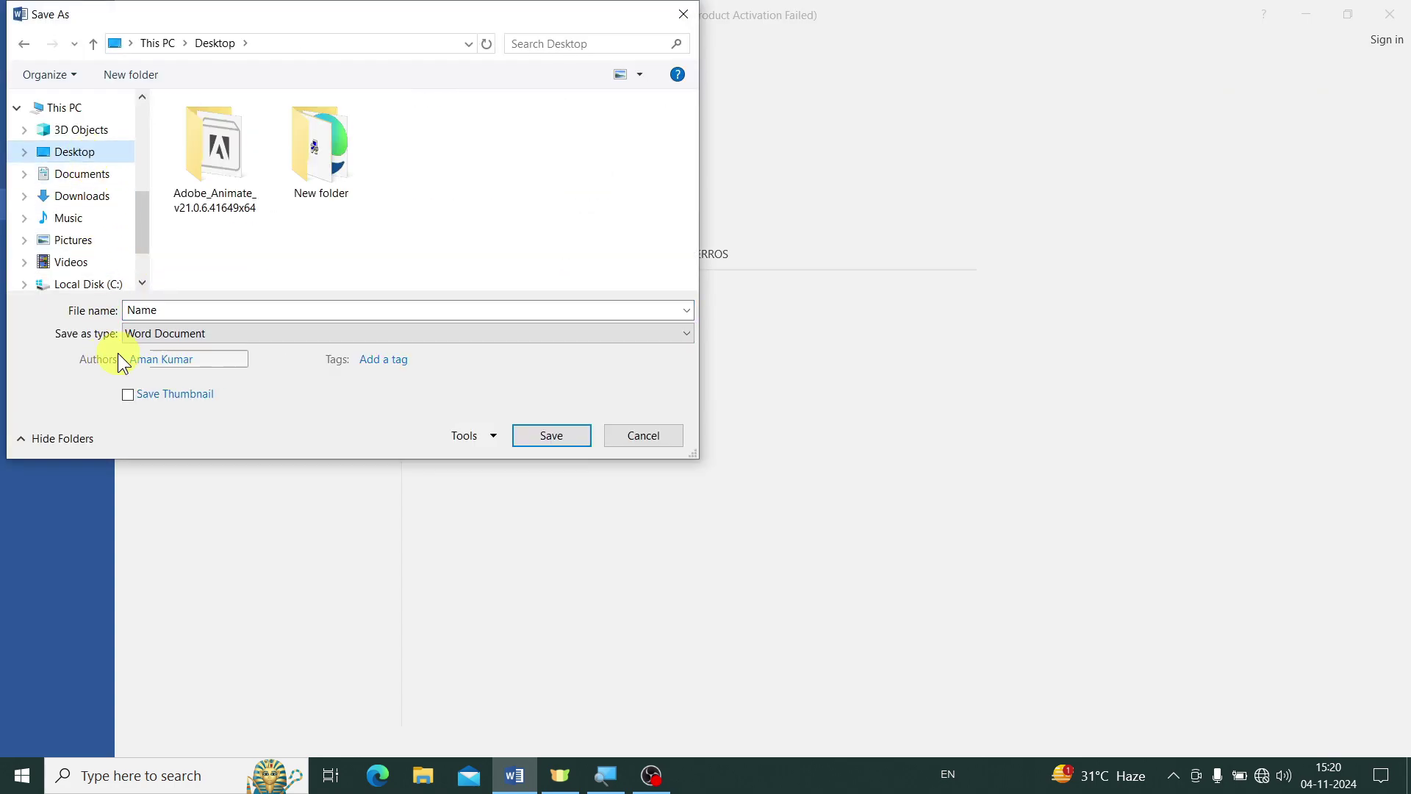
click(174, 311)
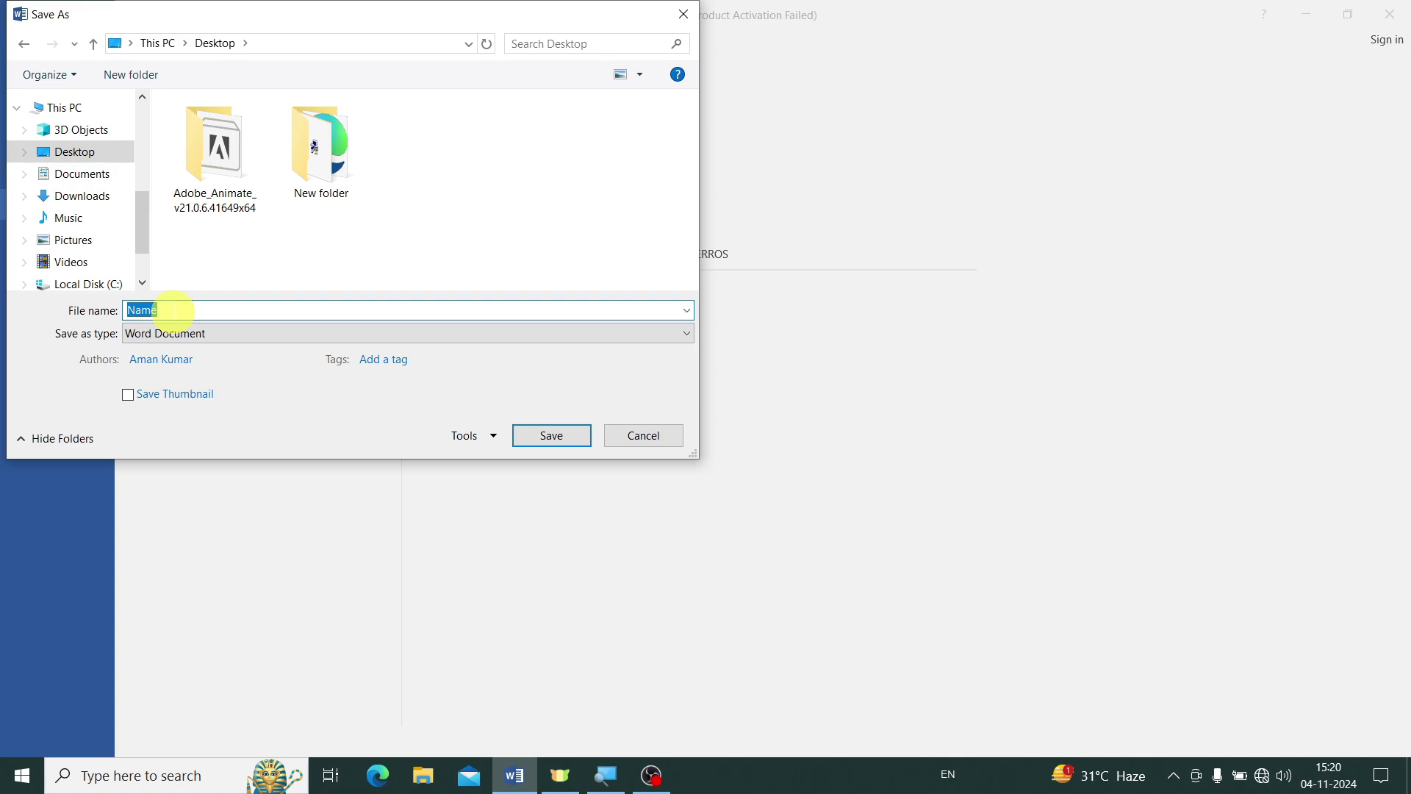
text(erter)
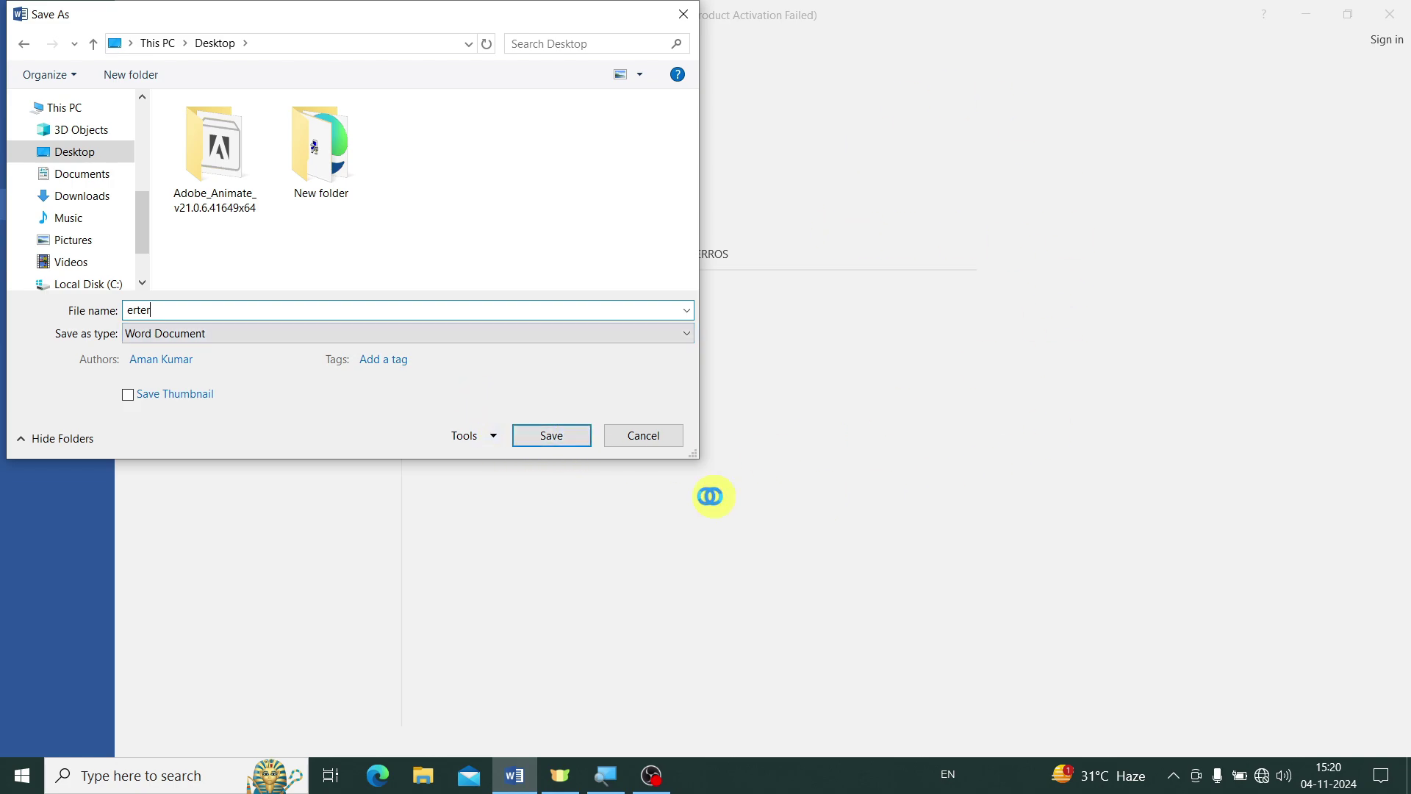
click(168, 335)
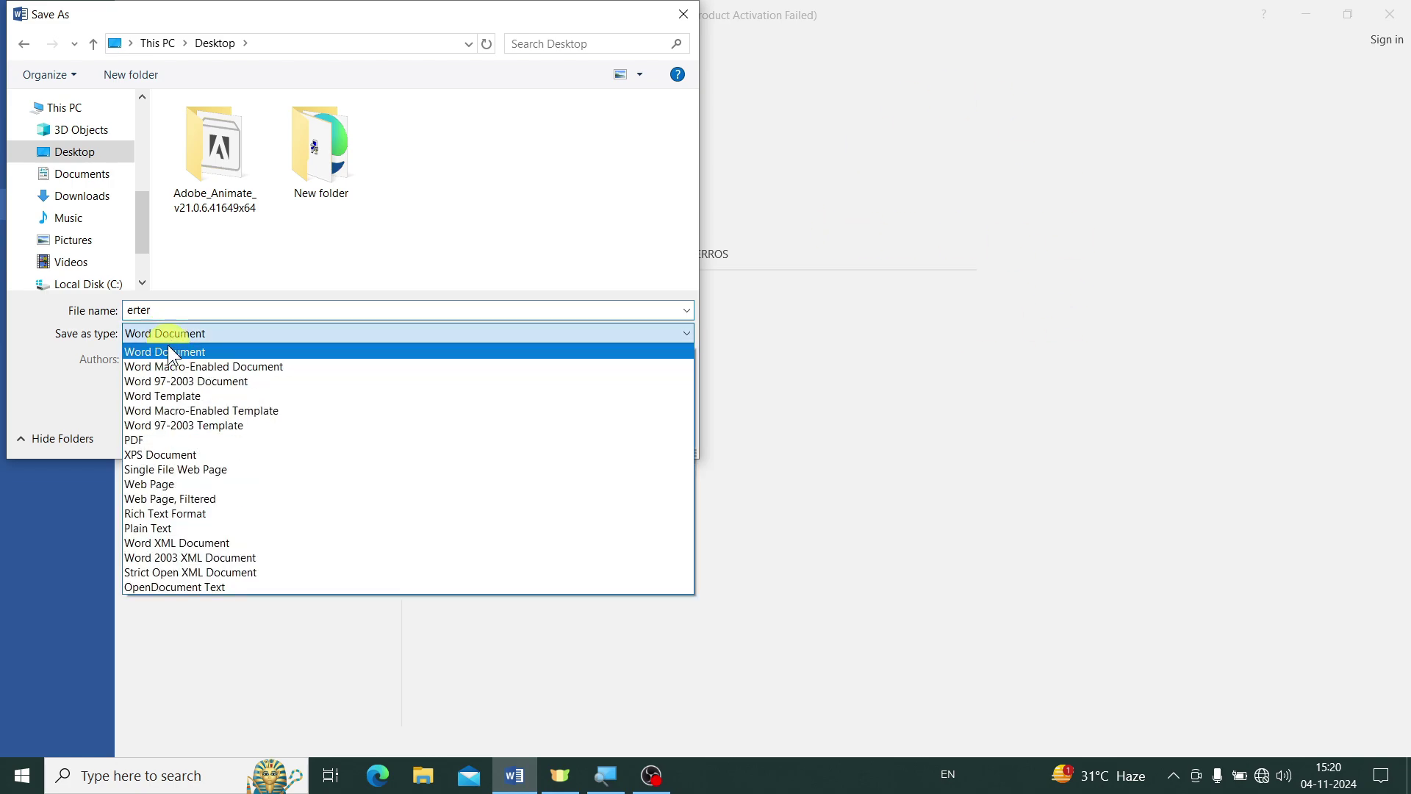
click(163, 439)
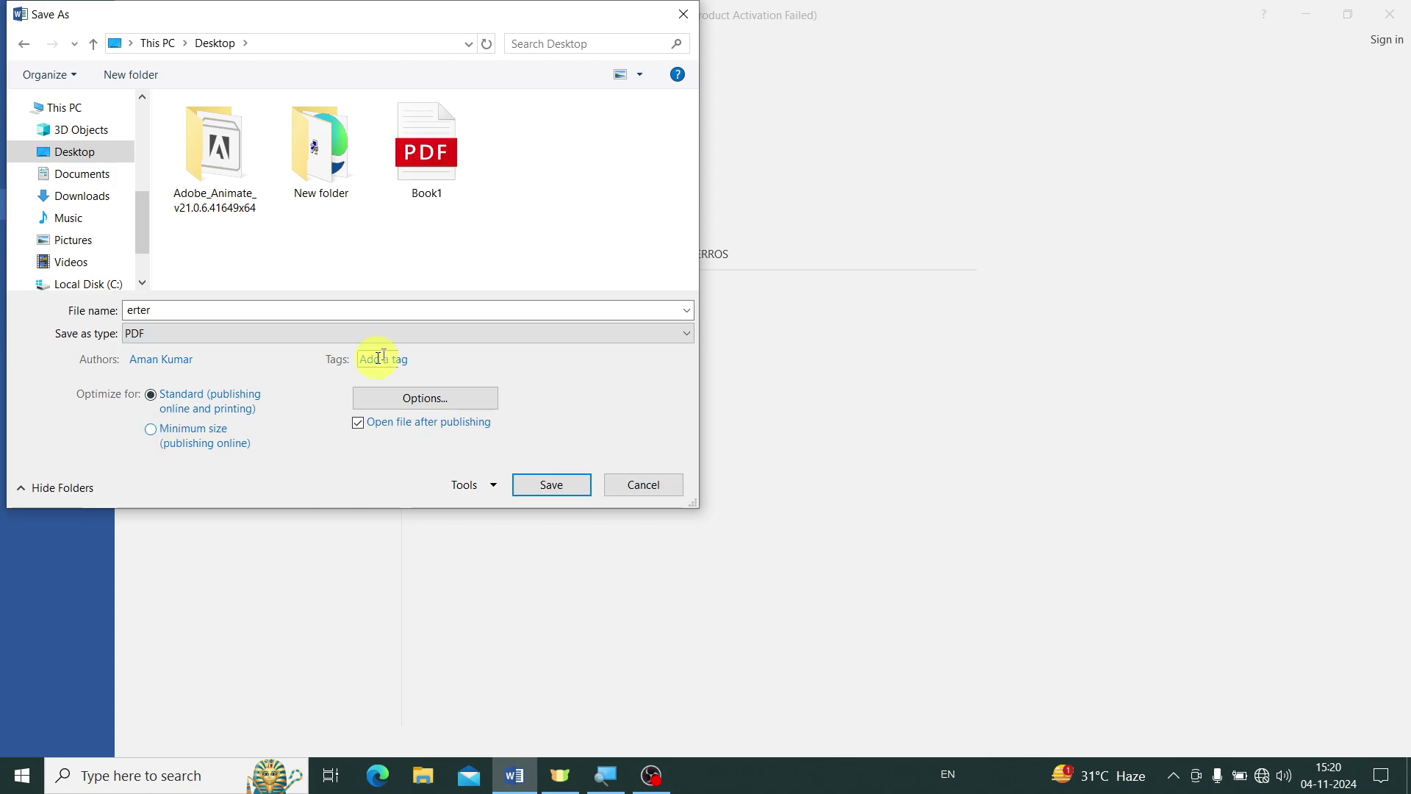
click(557, 488)
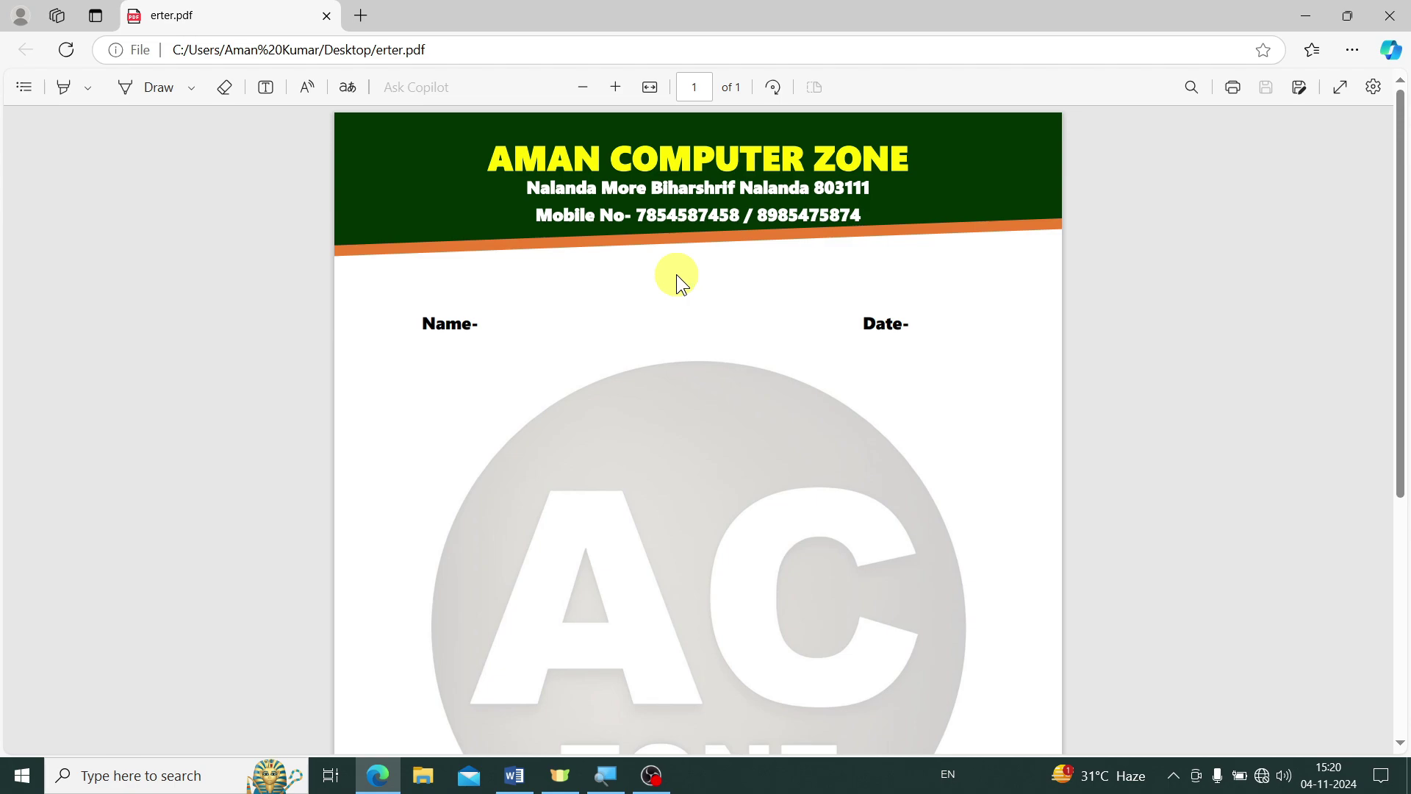
Zoom the Edge PDF view out four steps so the whole erter.pdf page fits.
click(582, 87)
click(583, 86)
click(583, 87)
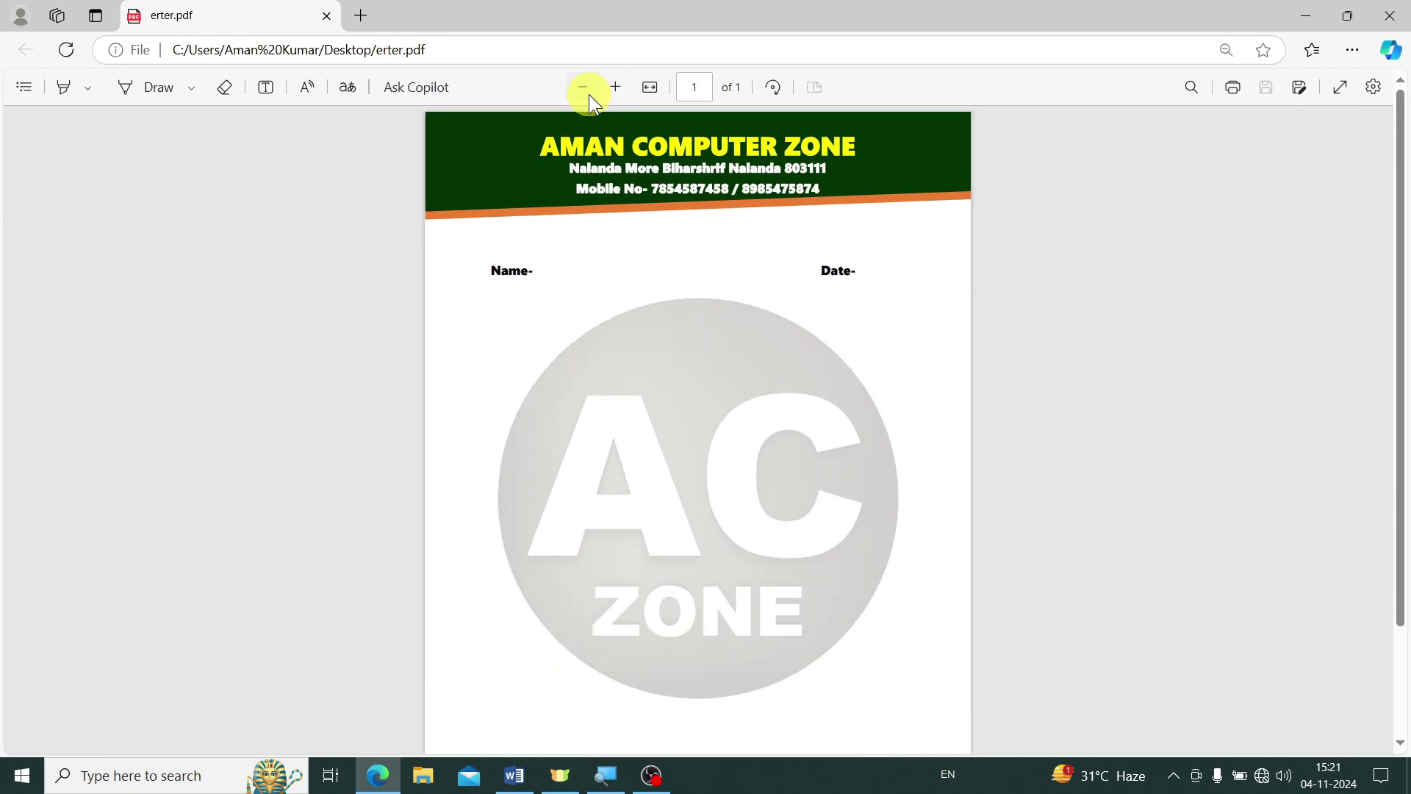
click(583, 87)
click(583, 87)
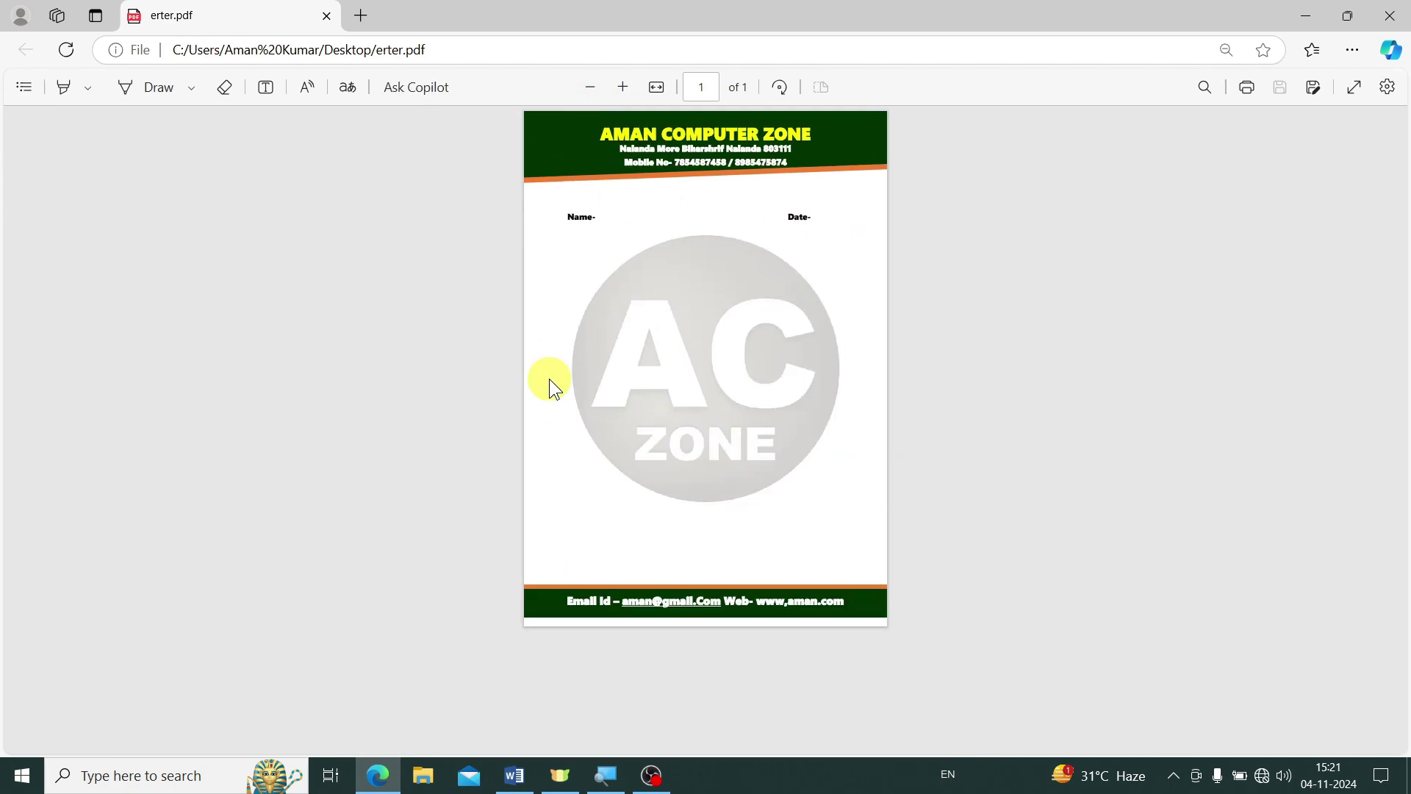